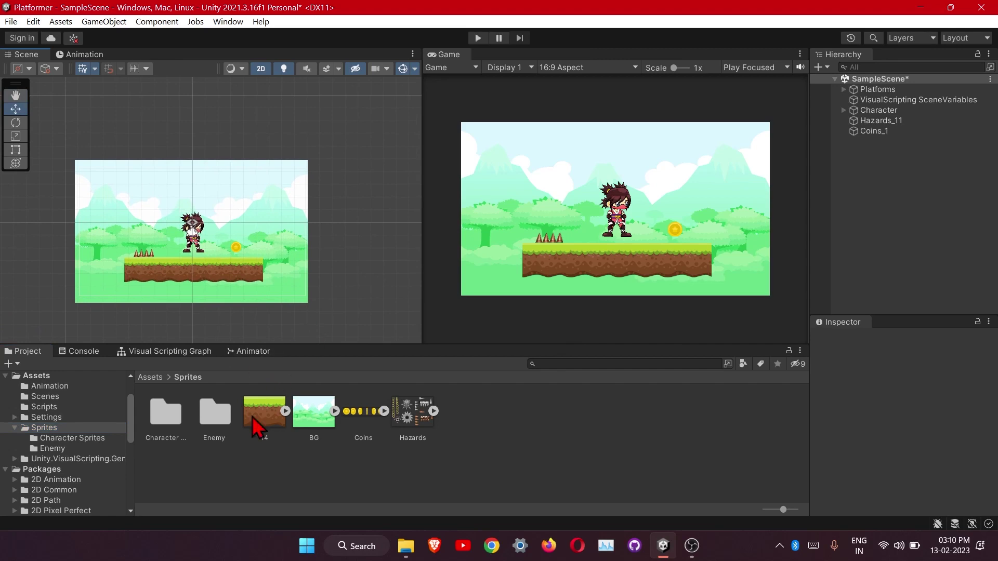
# Step: Add the 14 sprite to the scene as a new object and rename it Platform
pyautogui.moveTo(252, 417); pyautogui.dragTo(889, 160)
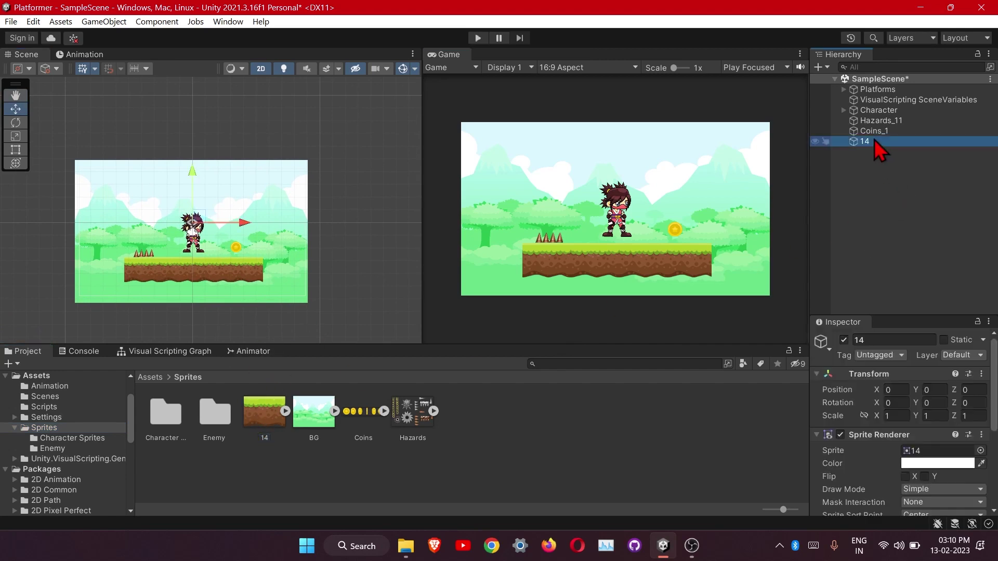
pyautogui.rightClick(877, 148)
pyautogui.click(878, 177)
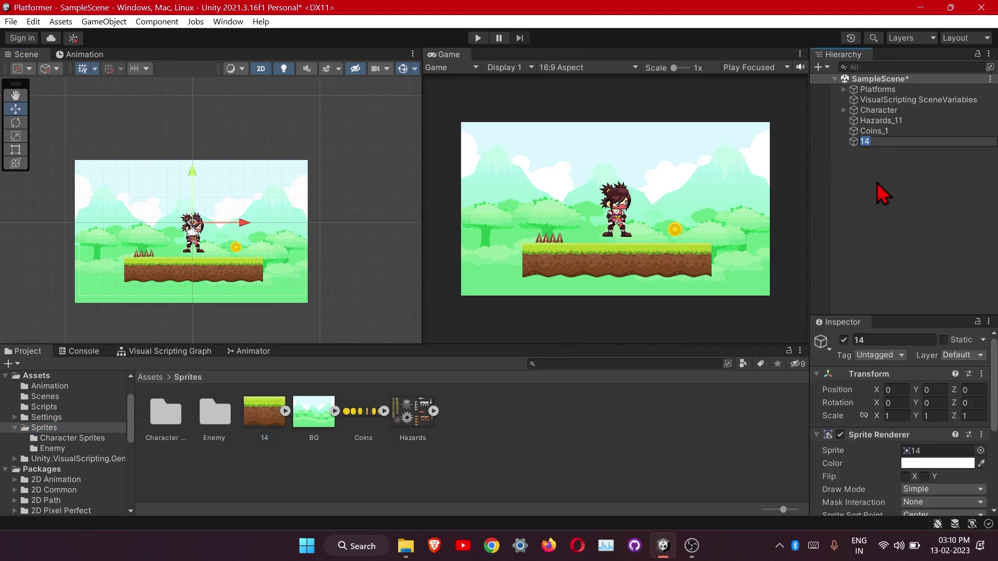
pyautogui.write('Platform')
pyautogui.click(877, 182)
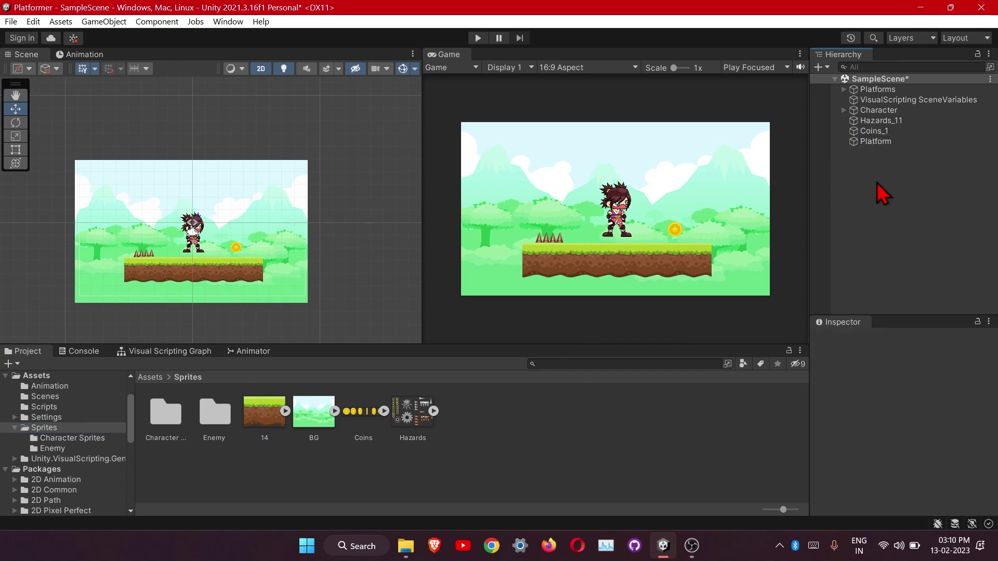
# Step: Set the Platform object's sorting layer to fg
pyautogui.click(884, 142)
pyautogui.scroll(-5, 858, 452)
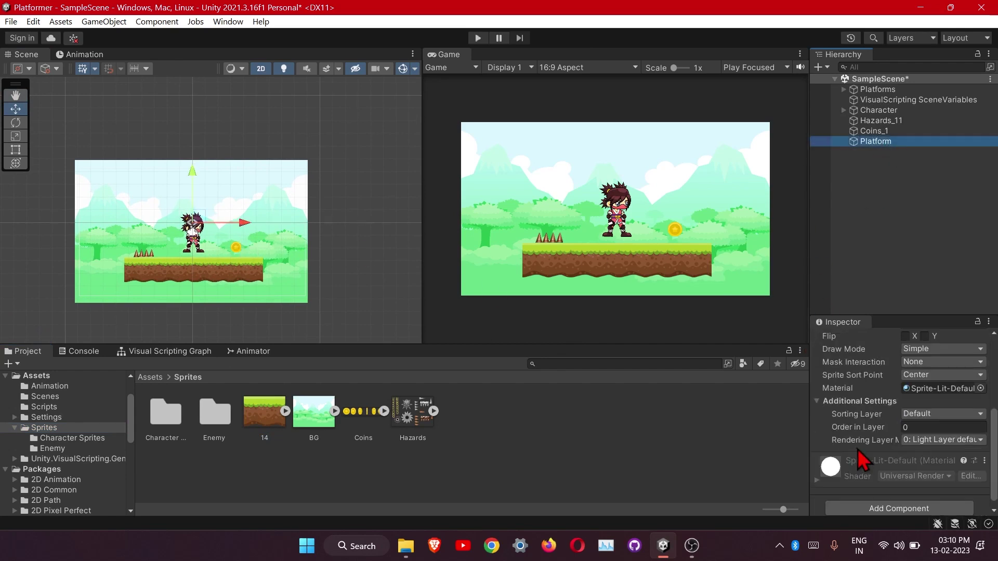
pyautogui.click(934, 415)
pyautogui.click(915, 471)
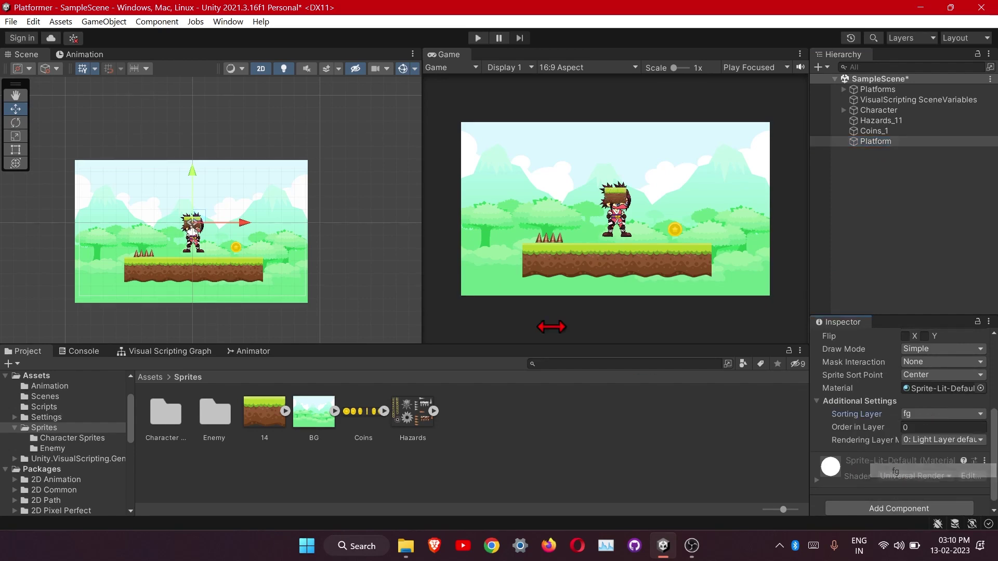
# Step: Move the Platform to the right edge of the background, at about X 9.09, Y -1.76
pyautogui.moveTo(244, 224); pyautogui.dragTo(356, 243)
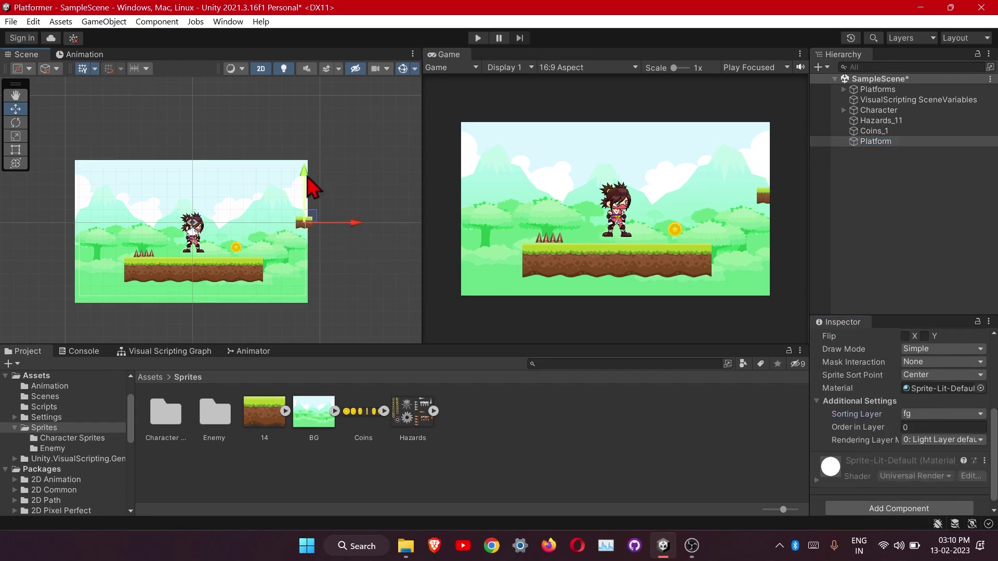
pyautogui.moveTo(308, 180); pyautogui.dragTo(297, 209)
pyautogui.scroll(3, 328, 265)
pyautogui.scroll(2, 289, 272)
pyautogui.moveTo(327, 240); pyautogui.dragTo(304, 210)
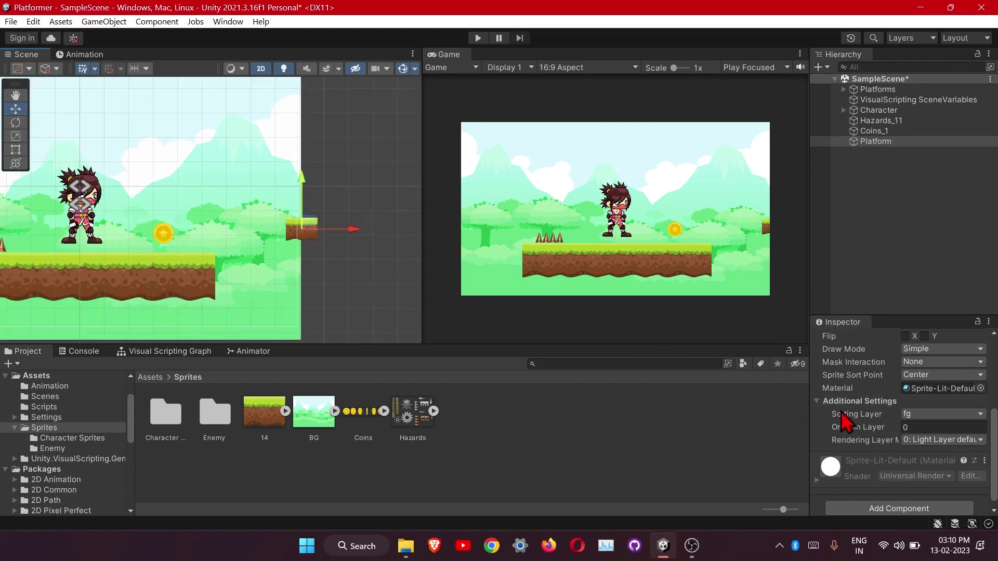
# Step: Change the Platform's sprite draw mode to Tiled
pyautogui.scroll(4, 845, 422)
pyautogui.click(937, 454)
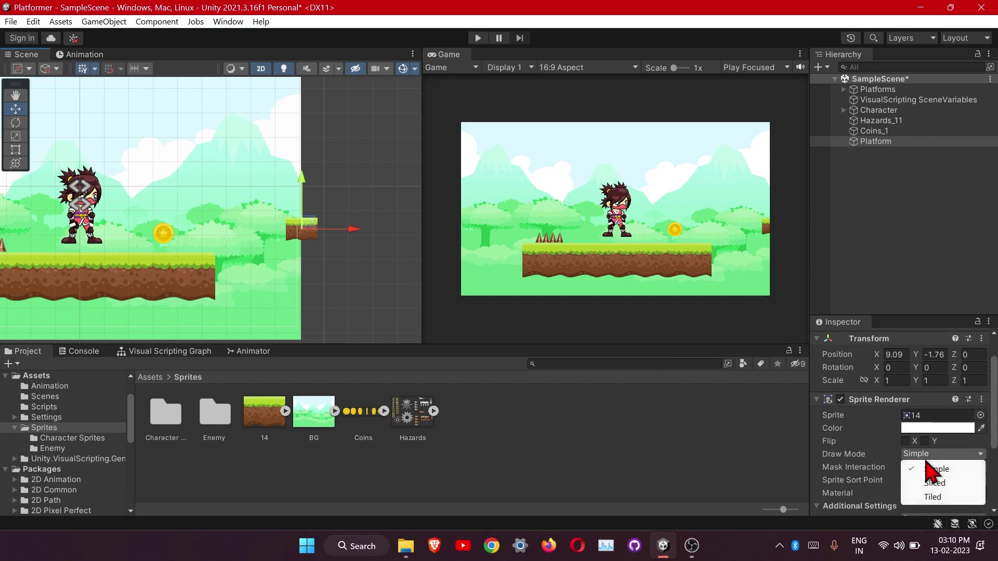
pyautogui.click(930, 497)
pyautogui.scroll(-5, 883, 421)
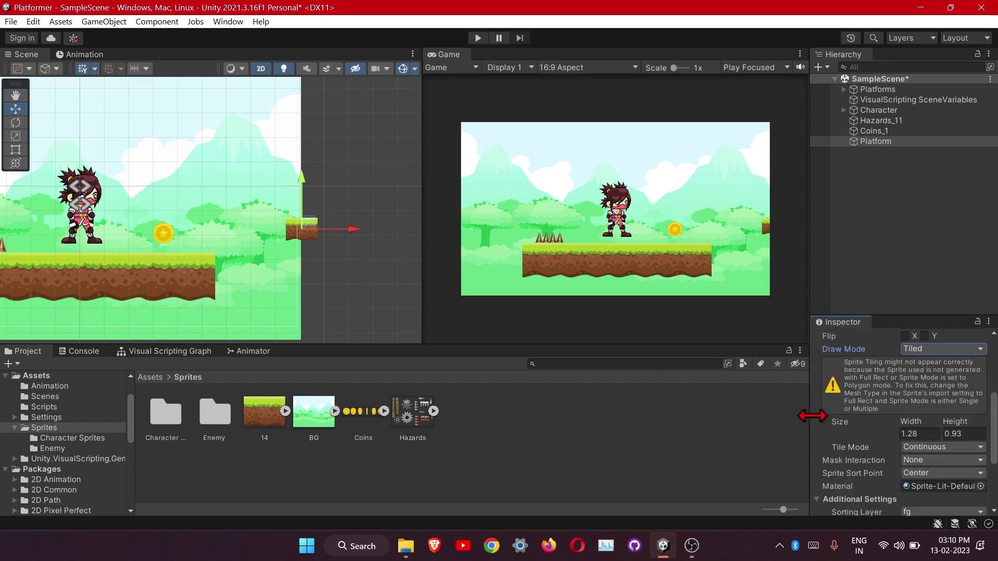
# Step: Set the 14 texture's mesh type to Full Rect and apply the import settings
pyautogui.click(264, 420)
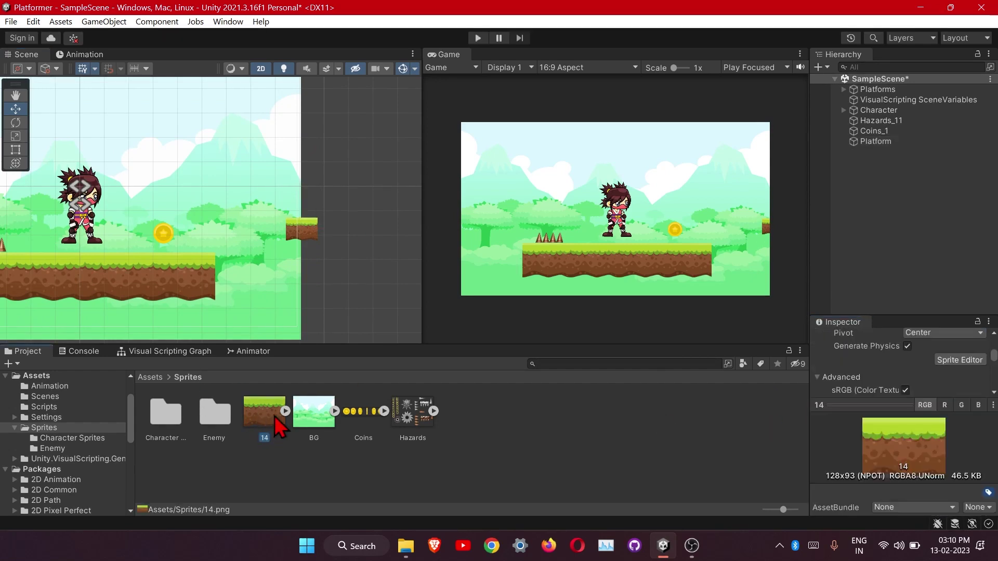
pyautogui.scroll(5, 884, 392)
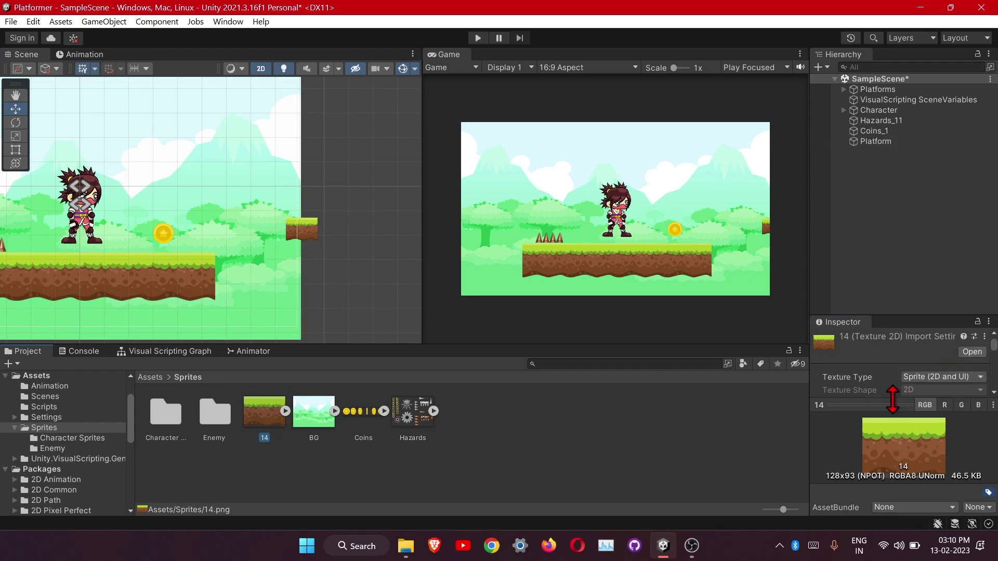
pyautogui.moveTo(893, 315); pyautogui.dragTo(879, 161)
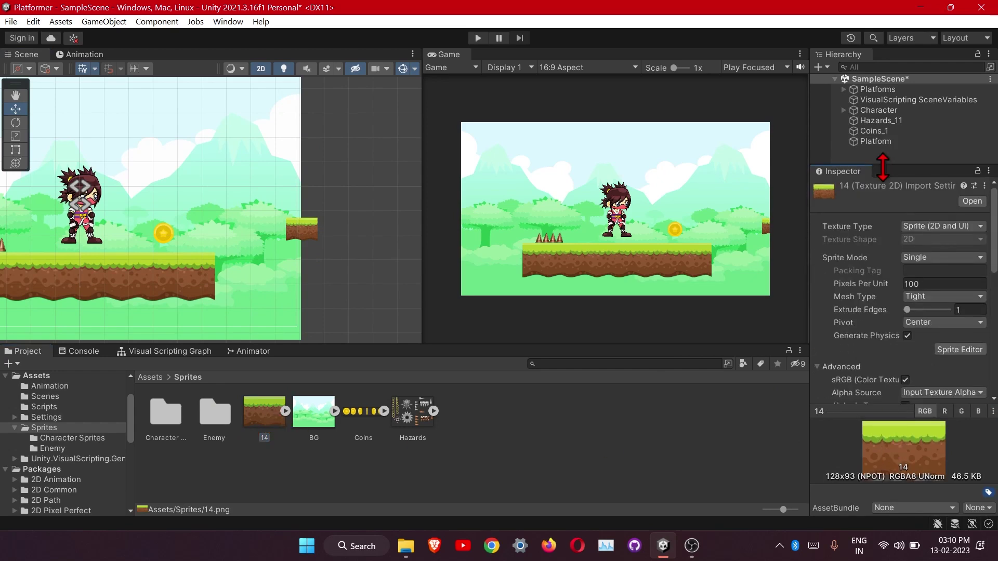
pyautogui.click(922, 289)
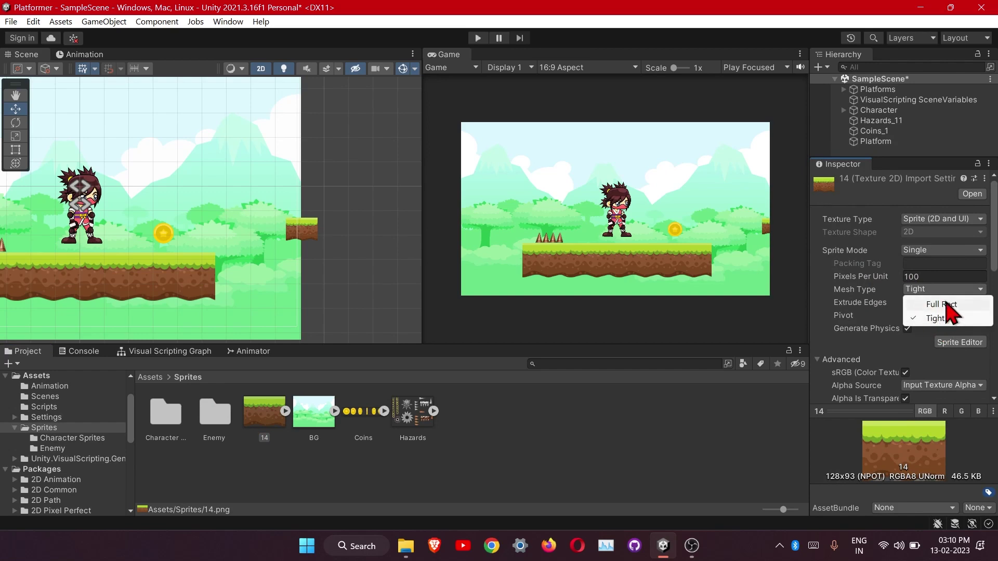
pyautogui.click(943, 305)
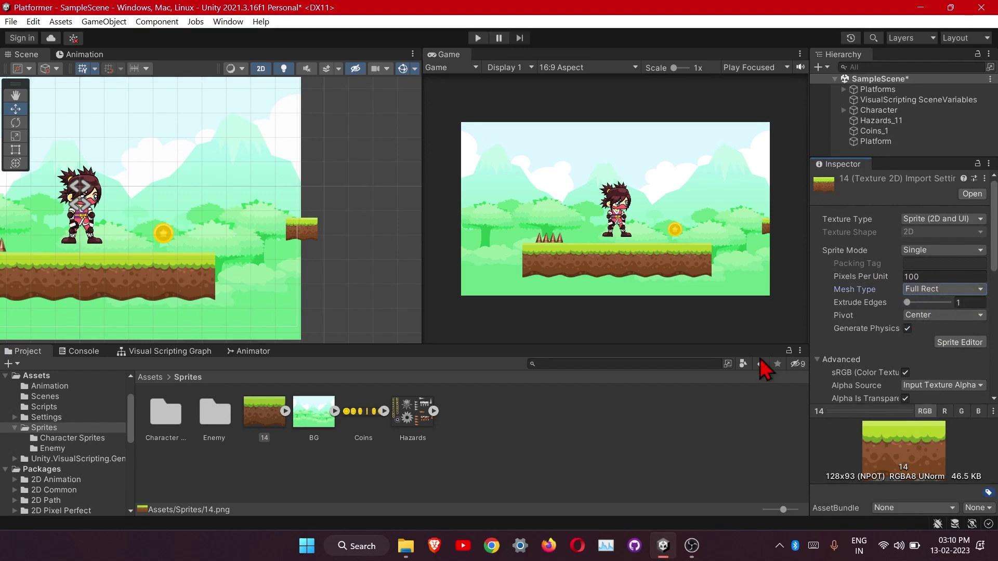
pyautogui.click(883, 143)
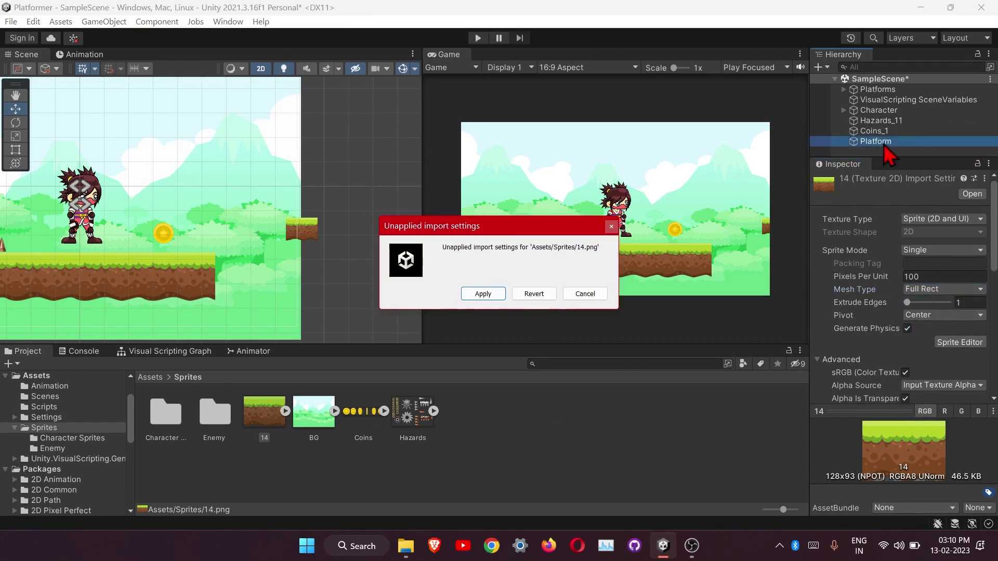
pyautogui.click(491, 292)
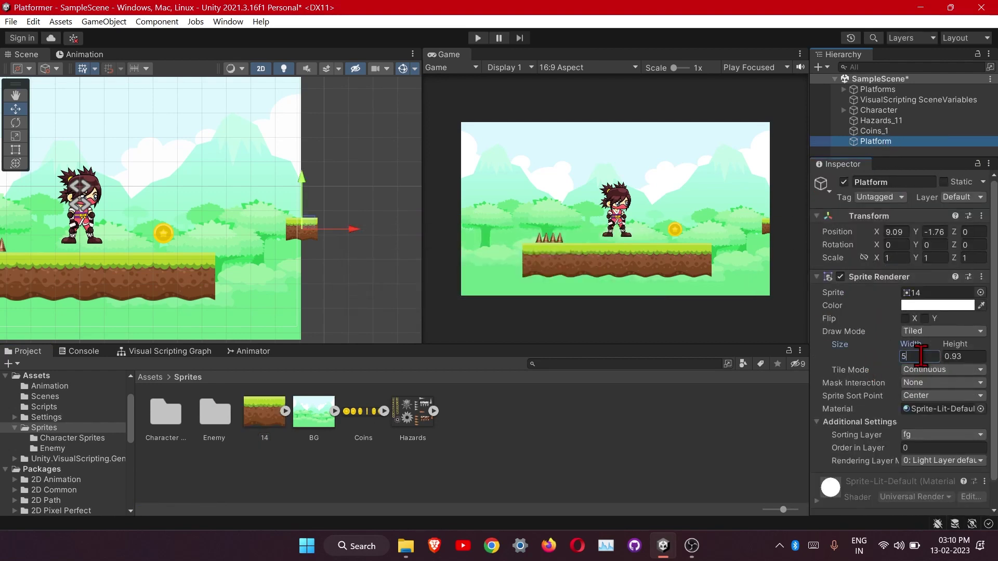
# Step: Set the Platform's tiled width to 7 and shift it right to about X 10.3
pyautogui.press('BackSpace')
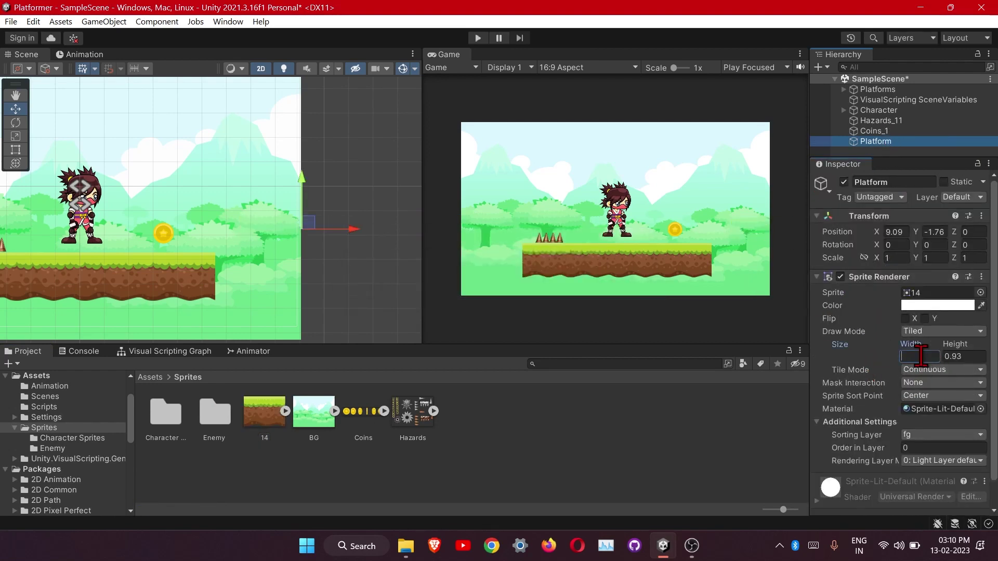
pyautogui.write('7')
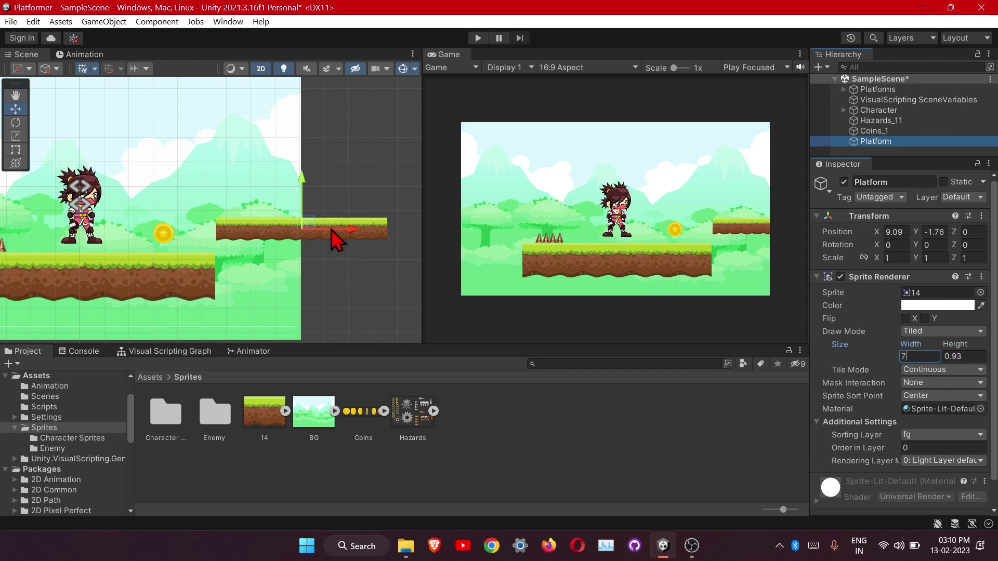
pyautogui.scroll(2, 334, 251)
pyautogui.scroll(2, 339, 280)
pyautogui.moveTo(300, 276); pyautogui.dragTo(246, 301, button='middle')
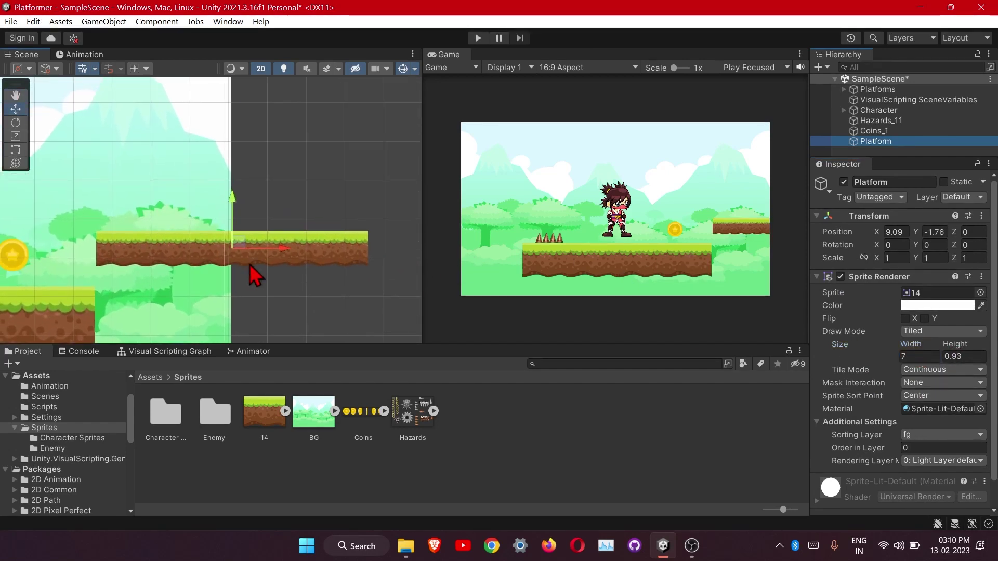
pyautogui.moveTo(269, 247); pyautogui.dragTo(350, 250)
pyautogui.click(309, 262)
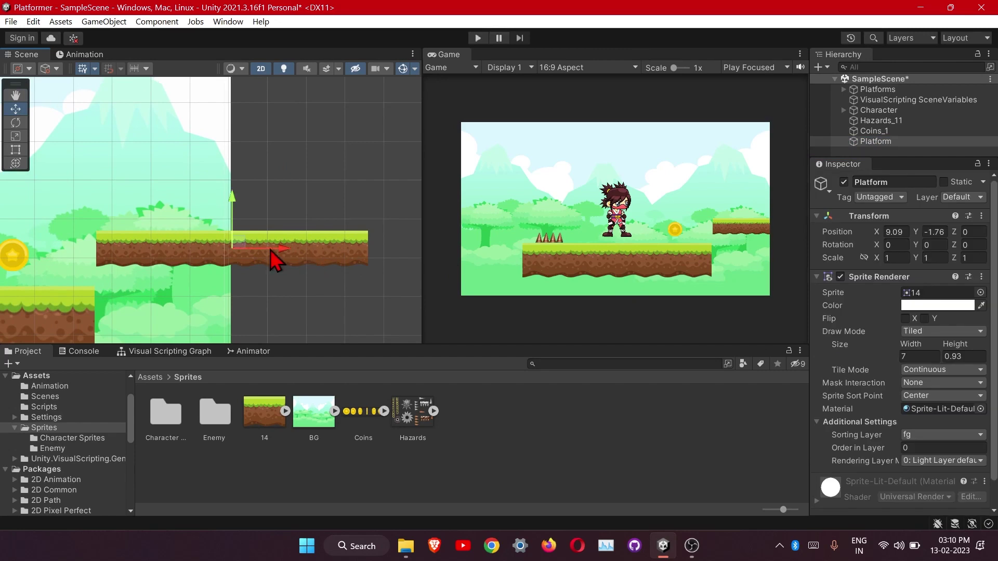
pyautogui.moveTo(279, 249); pyautogui.dragTo(351, 254)
pyautogui.moveTo(275, 271); pyautogui.dragTo(210, 277, button='middle')
pyautogui.moveTo(283, 257); pyautogui.dragTo(258, 261)
pyautogui.moveTo(257, 269); pyautogui.dragTo(308, 270, button='middle')
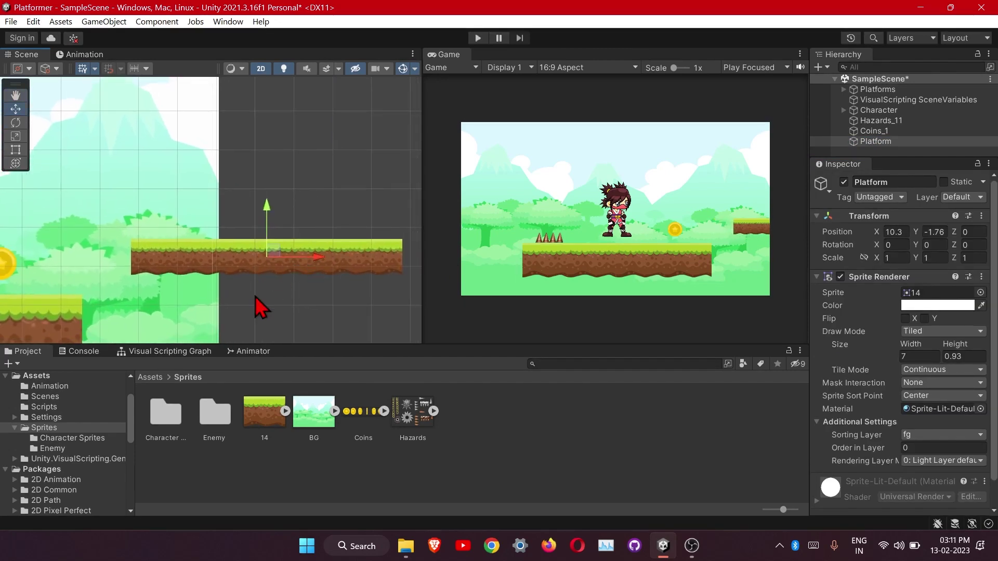
# Step: Increase the Platform's Y scale to about 1.68 and lower it to about Y -2.07
pyautogui.scroll(-5, 254, 276)
pyautogui.scroll(-3, 254, 276)
pyautogui.scroll(4, 201, 256)
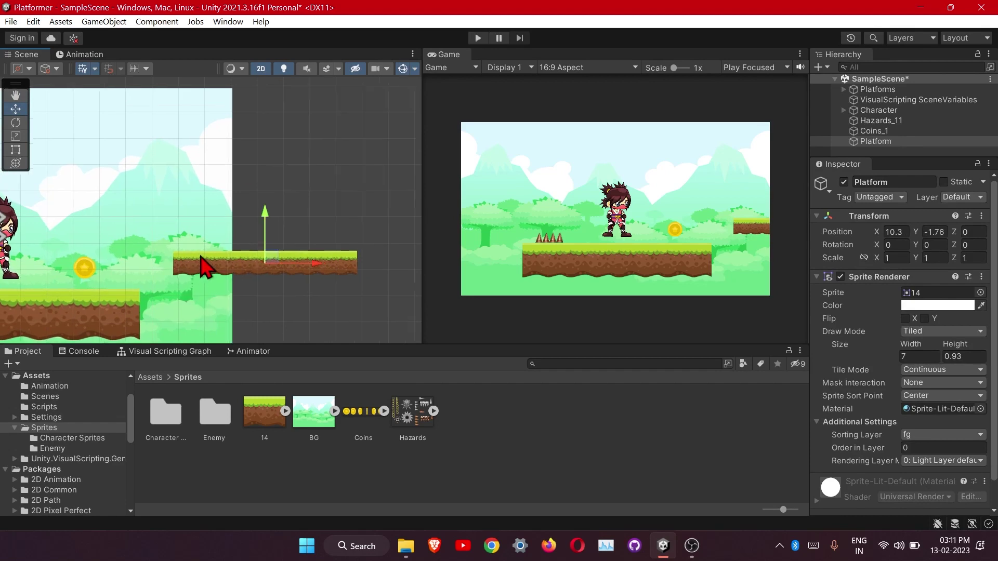
pyautogui.moveTo(287, 299); pyautogui.dragTo(254, 280, button='middle')
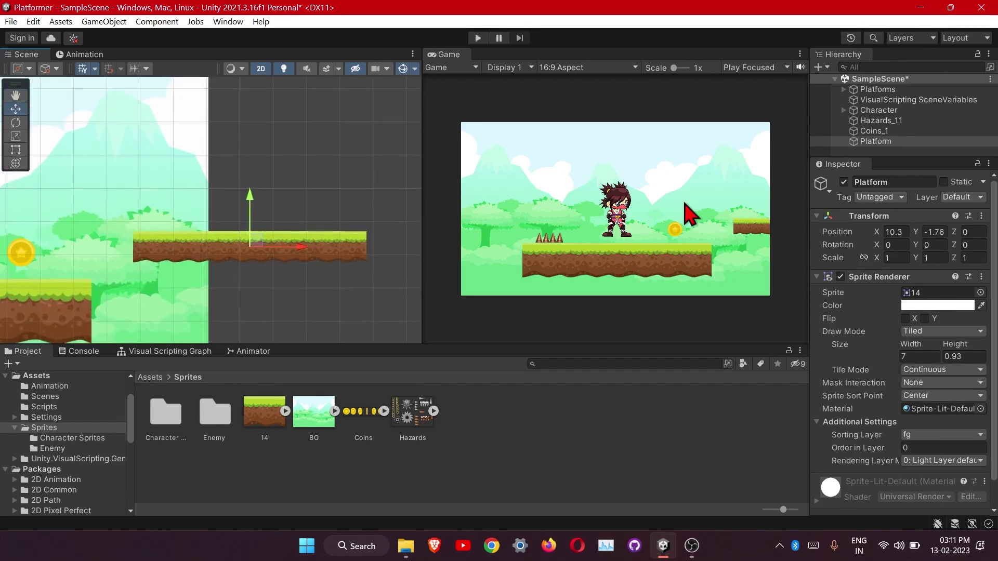
pyautogui.click(930, 257)
pyautogui.moveTo(923, 261); pyautogui.dragTo(937, 265)
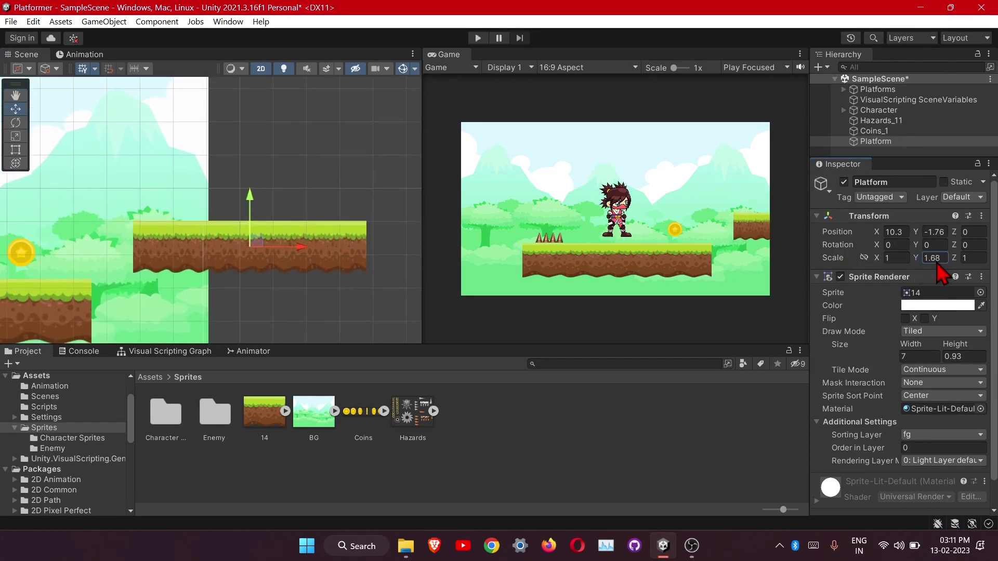
pyautogui.moveTo(248, 198); pyautogui.dragTo(253, 208)
# Step: Set the Platform's tiled width to 8 and move it slightly further right, away from the first platform
pyautogui.moveTo(307, 294); pyautogui.dragTo(290, 285, button='middle')
pyautogui.scroll(-2, 276, 289)
pyautogui.moveTo(220, 296); pyautogui.dragTo(241, 281, button='middle')
pyautogui.scroll(2, 239, 278)
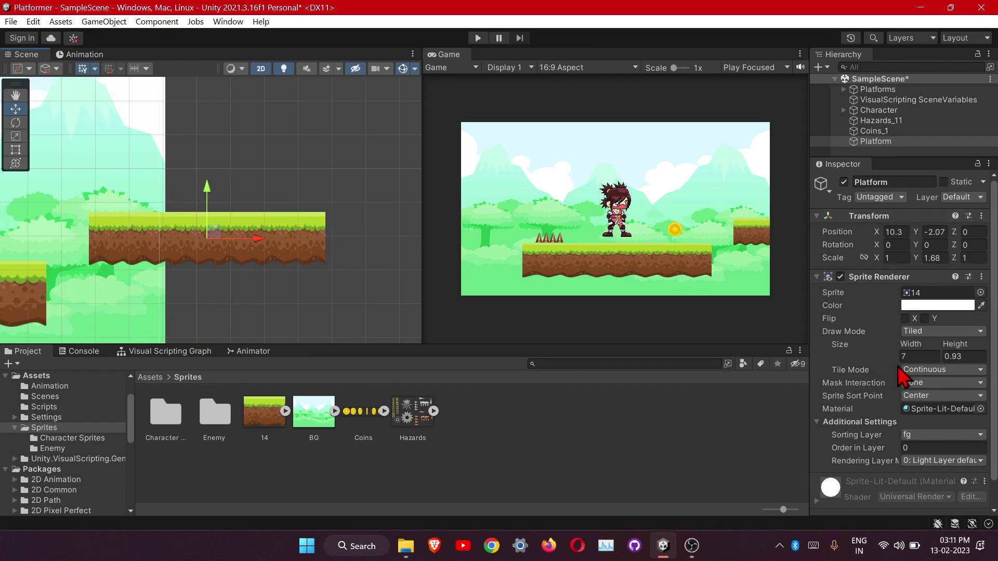
pyautogui.click(919, 356)
pyautogui.write('8')
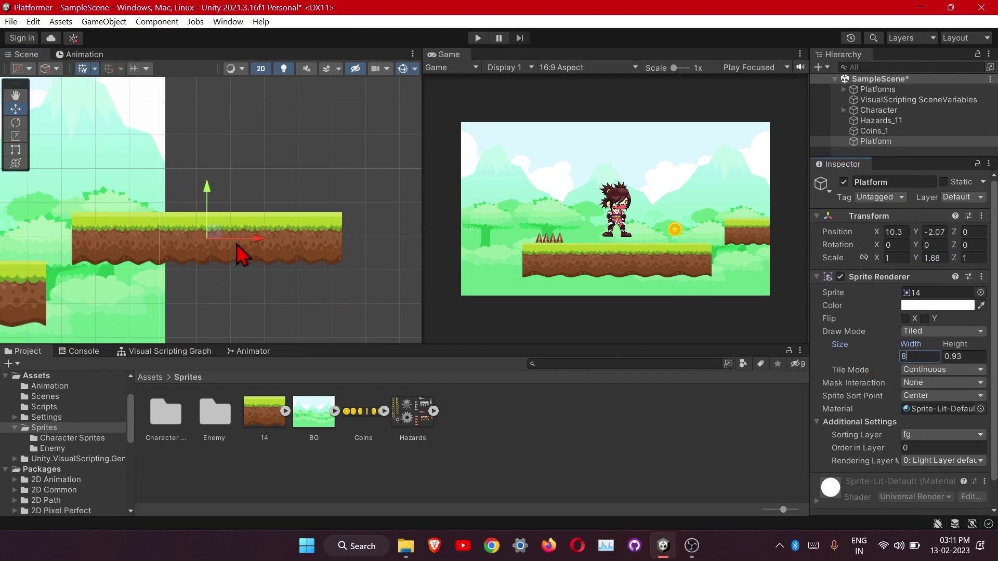
pyautogui.moveTo(237, 244); pyautogui.dragTo(273, 246)
pyautogui.click(281, 270)
# Step: Hide the BG object under the Main Camera in the scene view
pyautogui.moveTo(302, 294); pyautogui.dragTo(275, 299, button='middle')
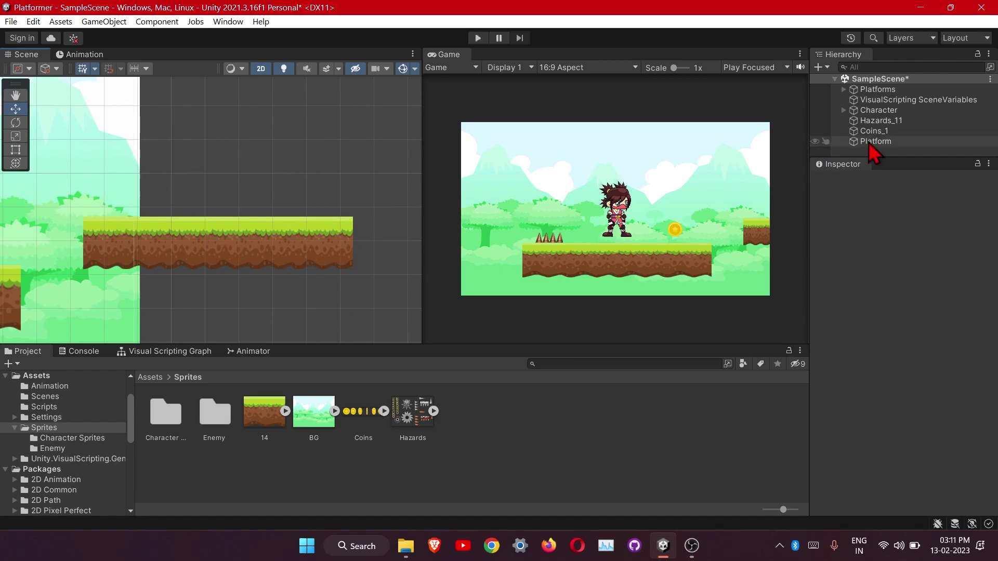
pyautogui.click(843, 110)
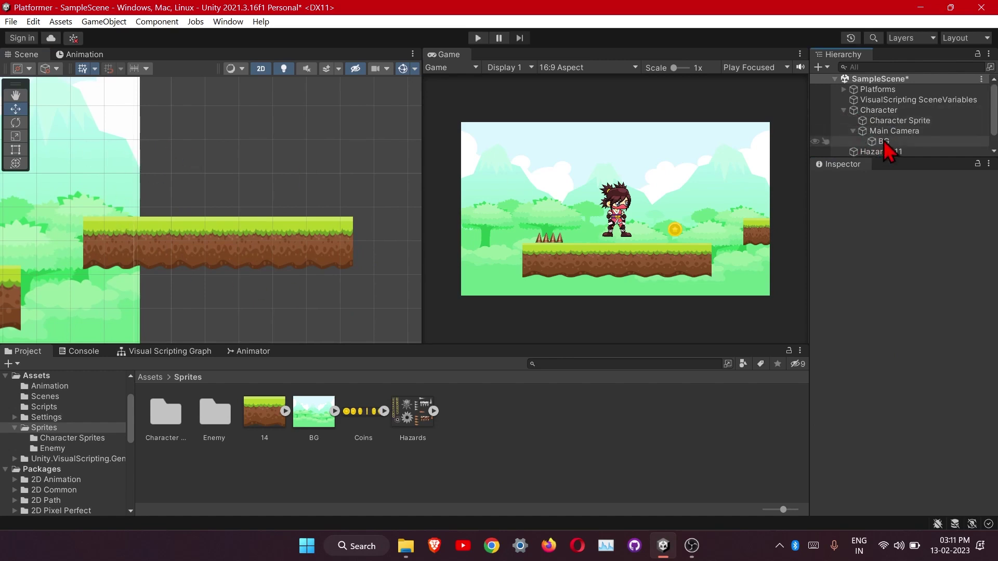
pyautogui.click(815, 144)
# Step: Open the Enemy sprites folder and create an empty game object named Enemy over the new platform
pyautogui.scroll(-4, 207, 259)
pyautogui.moveTo(169, 270); pyautogui.dragTo(240, 275, button='middle')
pyautogui.scroll(-5, 289, 258)
pyautogui.scroll(3, 301, 263)
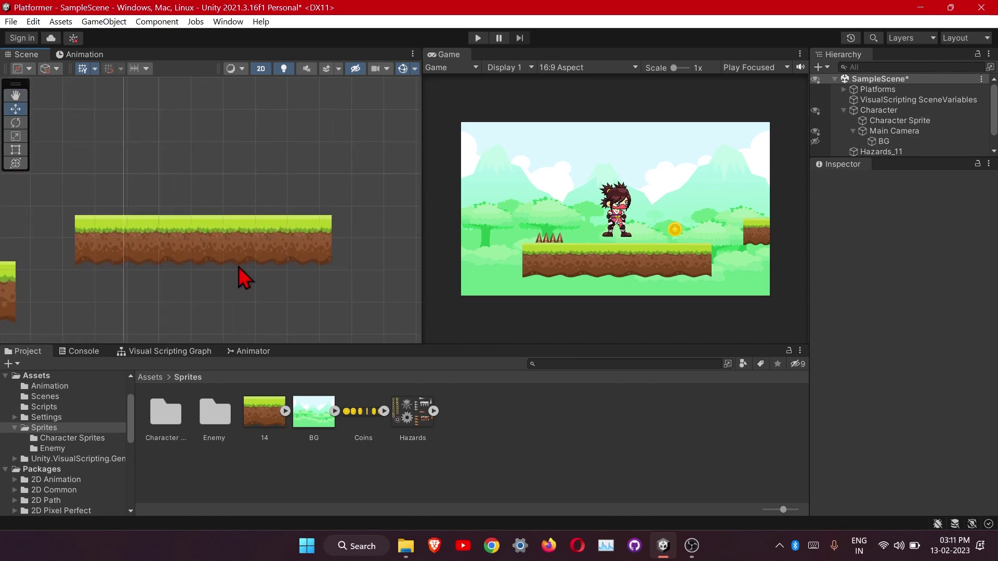
pyautogui.scroll(1, 240, 276)
pyautogui.click(52, 448)
pyautogui.moveTo(167, 423); pyautogui.dragTo(880, 275)
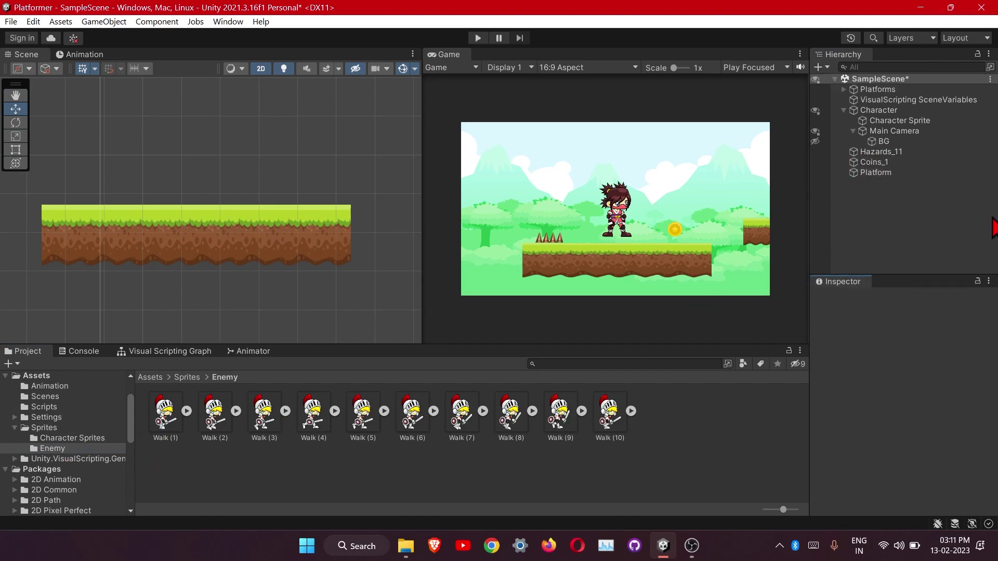
pyautogui.rightClick(908, 223)
pyautogui.click(836, 353)
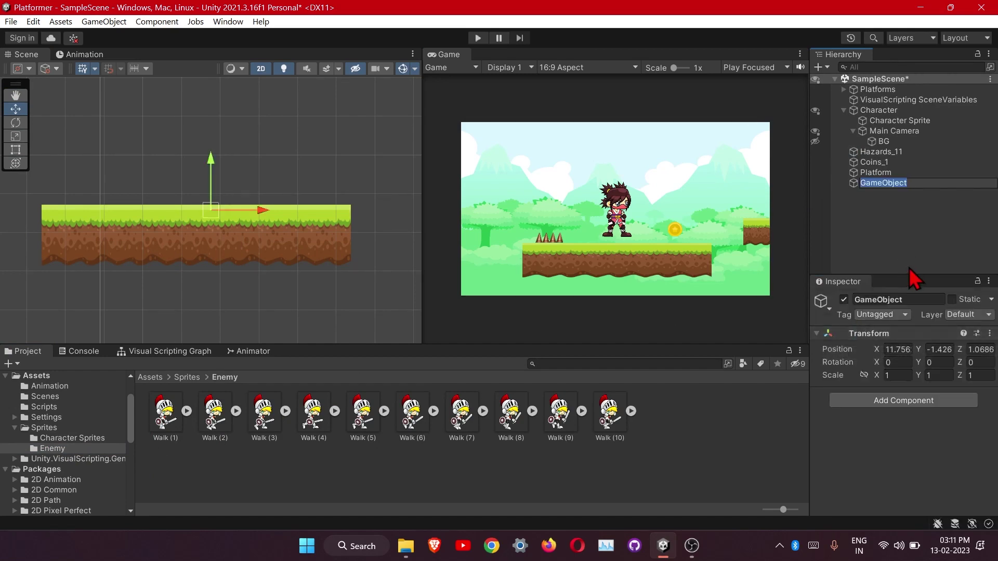
pyautogui.write('Enemy')
pyautogui.click(909, 267)
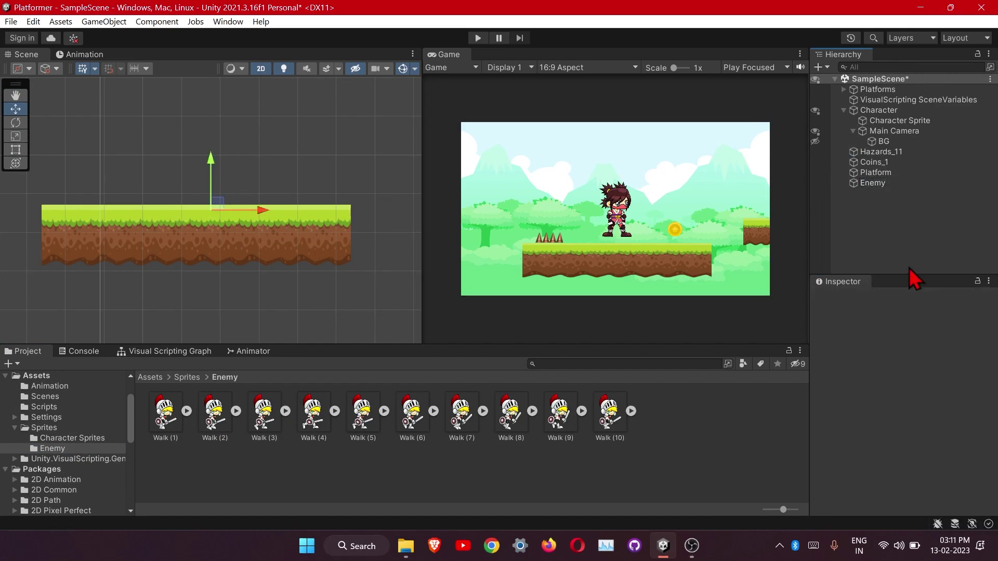
# Step: Add the Walk (1) sprite as a child of the Enemy object and select Enemy
pyautogui.moveTo(165, 413); pyautogui.dragTo(873, 183)
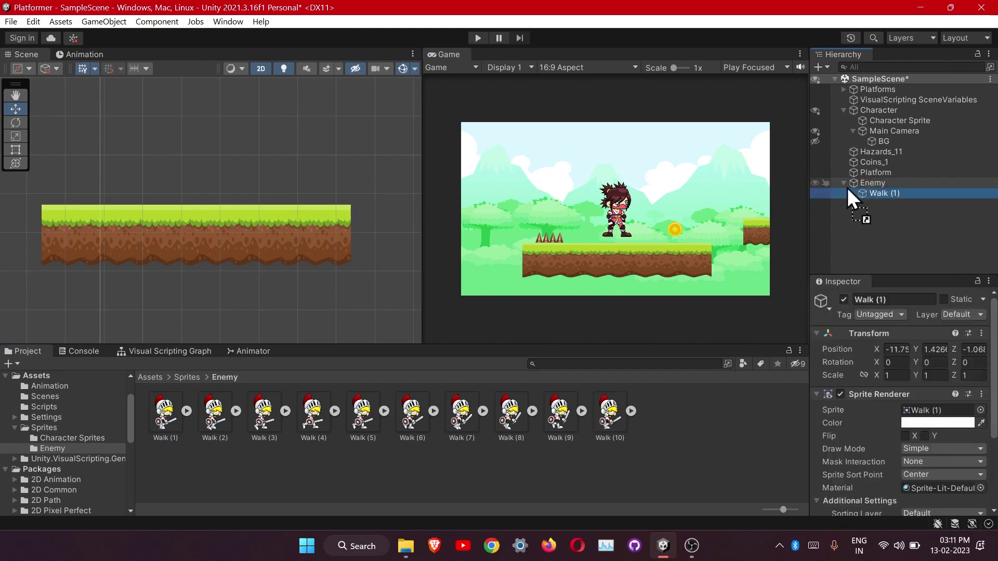
pyautogui.rightClick(884, 201)
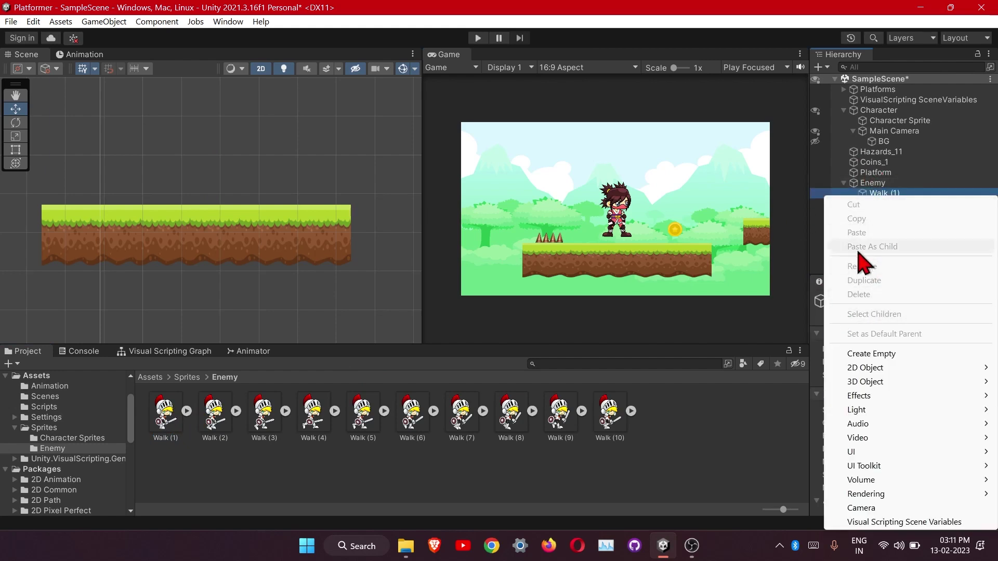
pyautogui.click(939, 175)
pyautogui.click(897, 185)
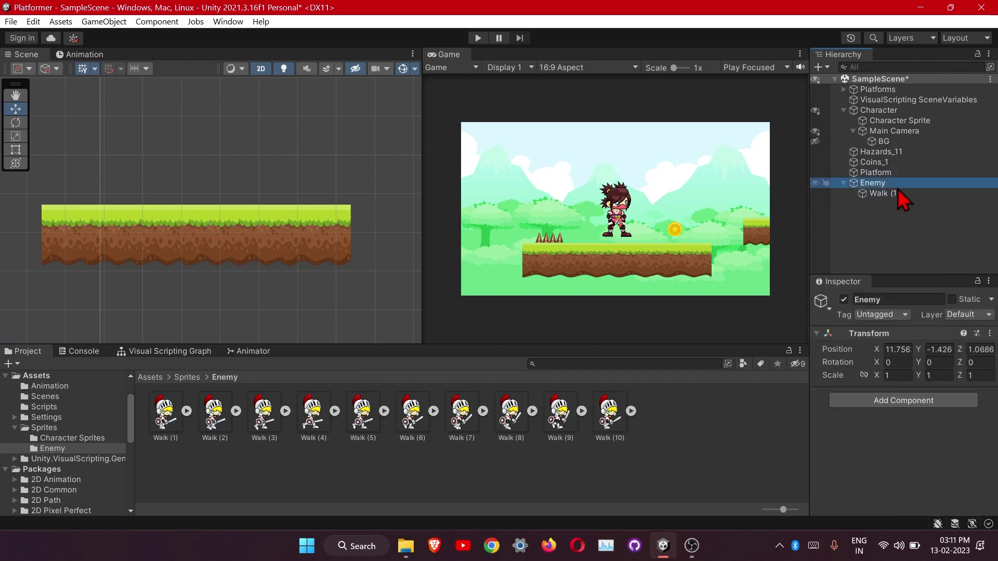
# Step: Rename the Walk (1) child of the Enemy object to Enemy_Sprite
pyautogui.click(897, 194)
pyautogui.rightClick(897, 195)
pyautogui.click(871, 162)
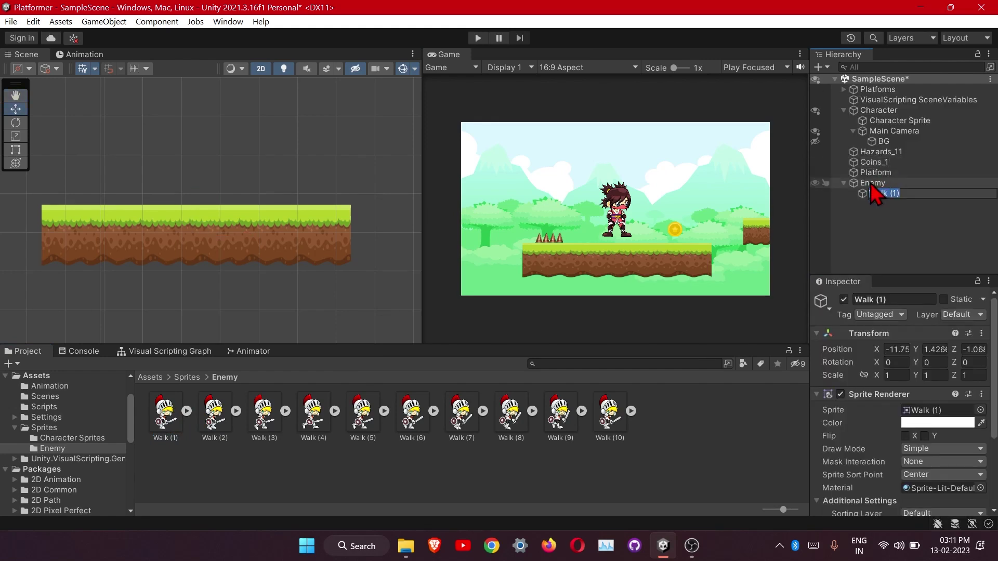
pyautogui.write('Enemy_Sprite')
pyautogui.press('Return')
pyautogui.click(865, 253)
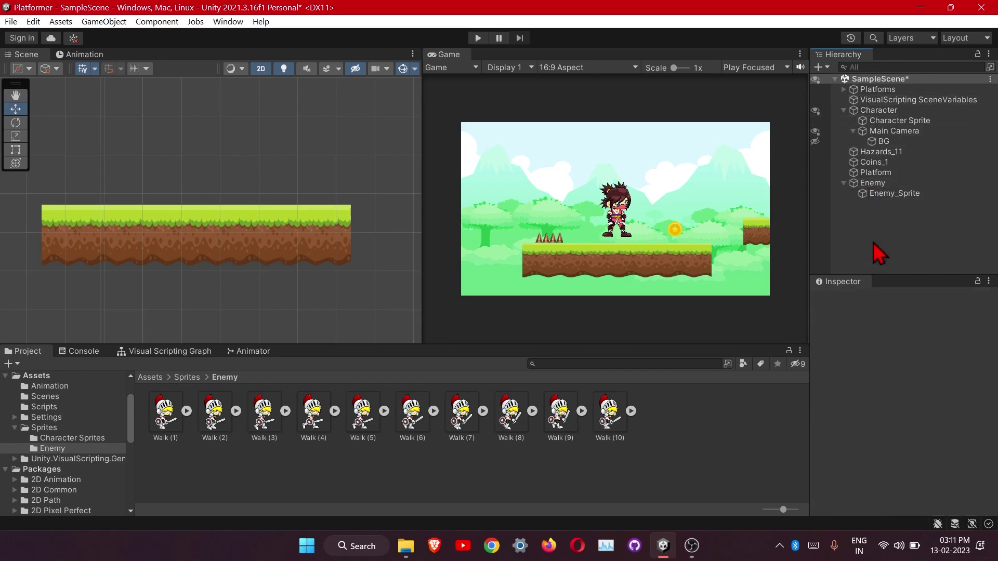
# Step: Set the sorting layer of Enemy_Sprite to fg
pyautogui.click(884, 193)
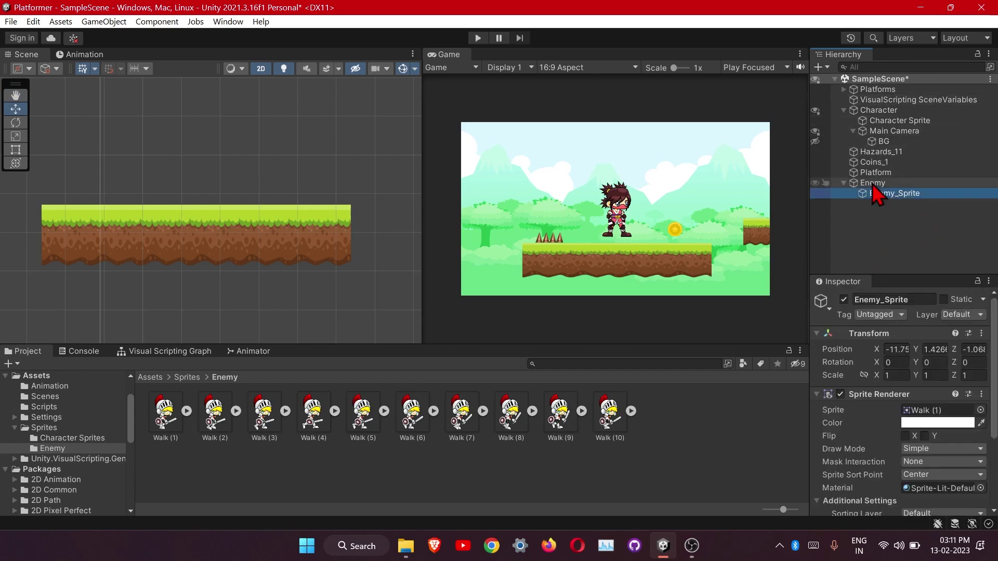
pyautogui.click(872, 184)
pyautogui.click(885, 195)
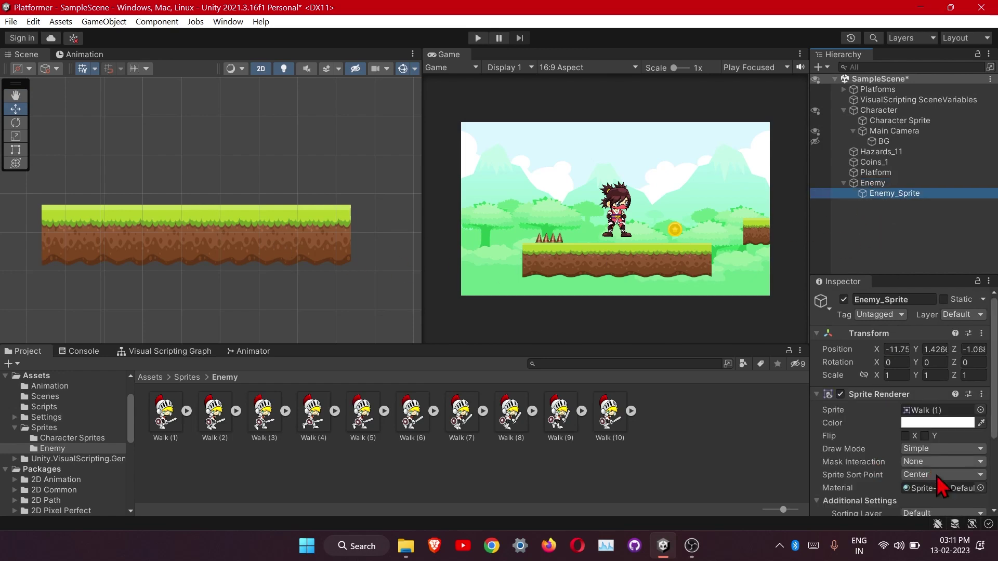
pyautogui.scroll(-3, 942, 486)
pyautogui.click(939, 406)
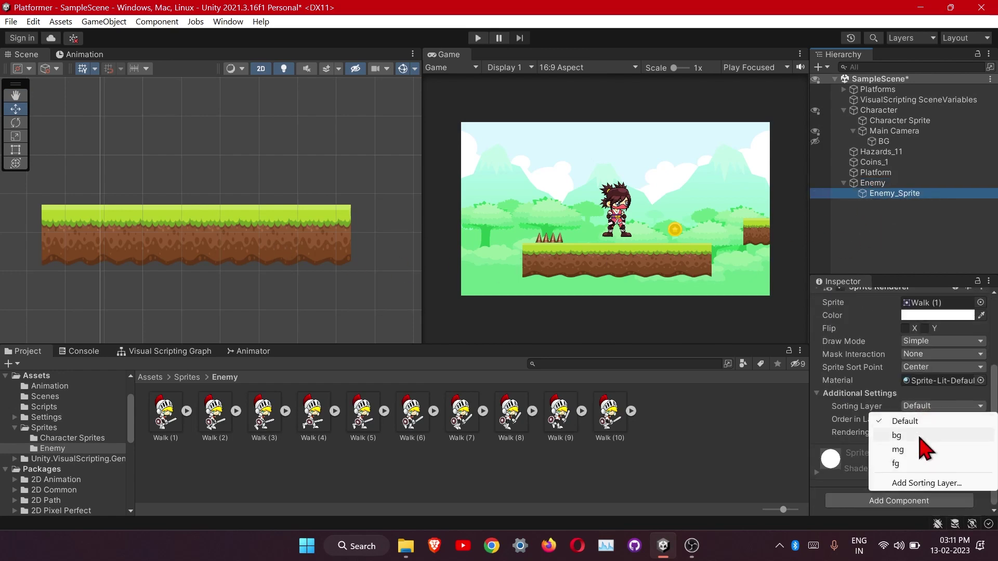
pyautogui.click(907, 464)
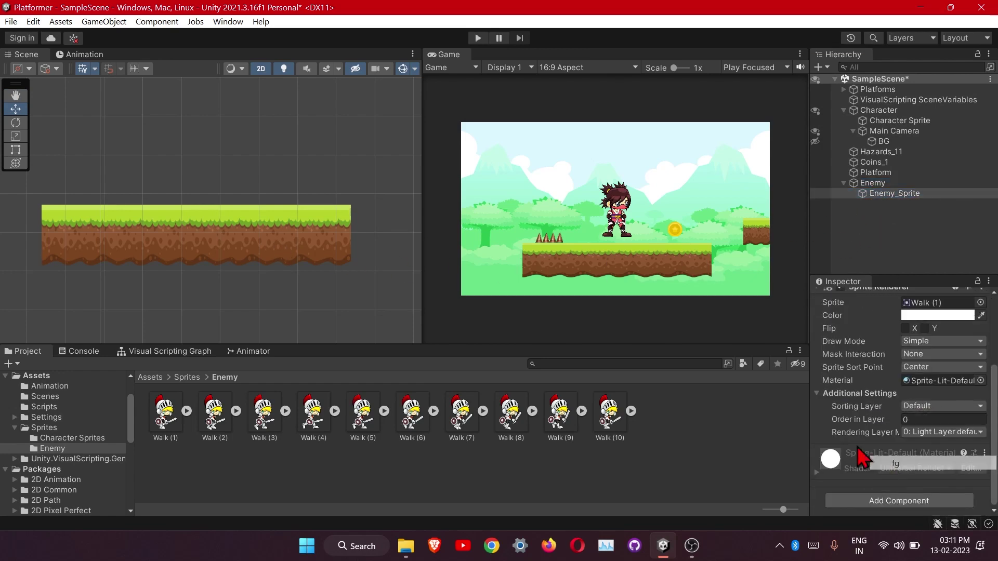
# Step: Move Enemy_Sprite horizontally from the player character over to the second platform, at about X -1.29
pyautogui.click(869, 184)
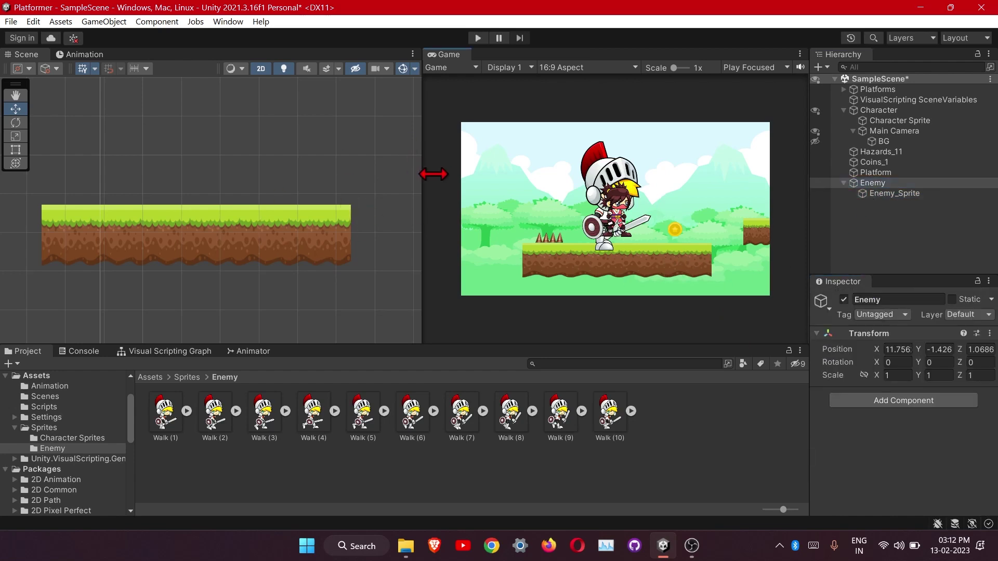
pyautogui.scroll(-7, 143, 234)
pyautogui.moveTo(132, 259); pyautogui.dragTo(306, 266, button='middle')
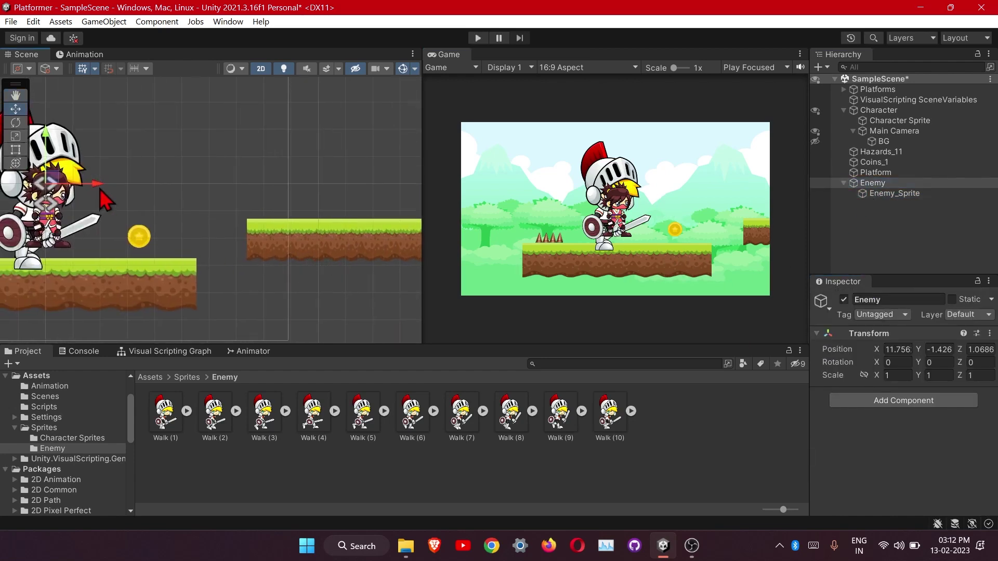
pyautogui.click(239, 188)
pyautogui.scroll(-4, 284, 208)
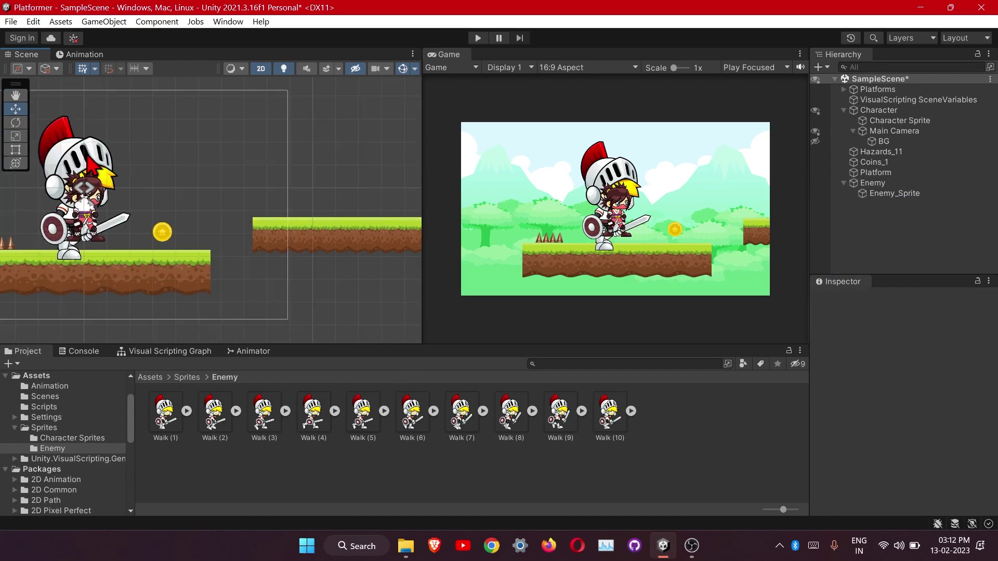
pyautogui.click(88, 159)
pyautogui.moveTo(130, 189); pyautogui.dragTo(380, 205)
pyautogui.moveTo(318, 230); pyautogui.dragTo(210, 242, button='middle')
pyautogui.click(260, 199)
pyautogui.click(223, 195)
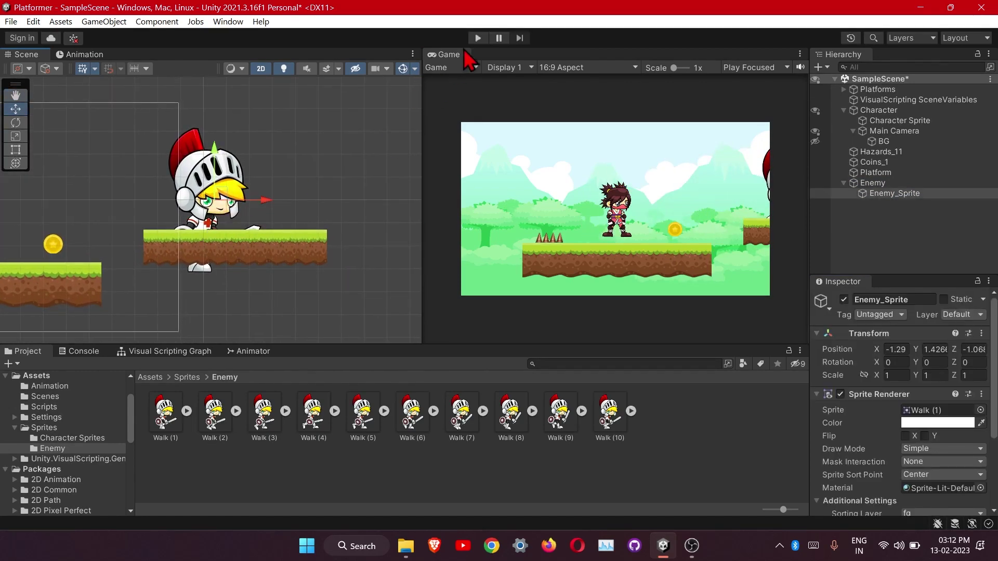
# Step: Dock the Game view alongside the Scene and Animation views and raise Enemy_Sprite to about Y 3.25, with its feet on the platform
pyautogui.moveTo(438, 55); pyautogui.dragTo(145, 53)
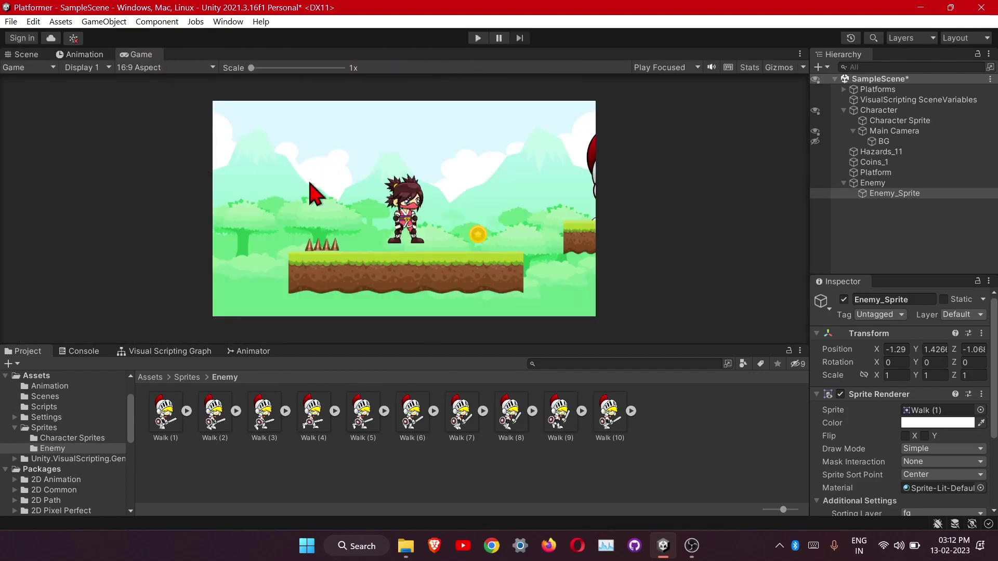
pyautogui.click(26, 54)
pyautogui.scroll(4, 401, 289)
pyautogui.moveTo(429, 244); pyautogui.dragTo(416, 274, button='middle')
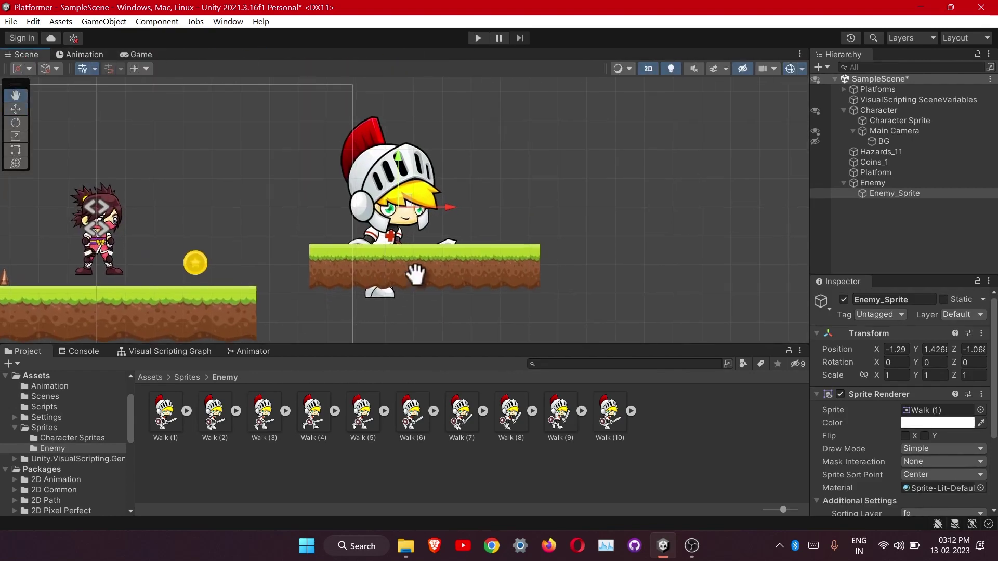
pyautogui.moveTo(434, 207); pyautogui.dragTo(448, 180)
# Step: Link the Enemy object's scale proportions and shrink it uniformly to 0.45
pyautogui.click(877, 184)
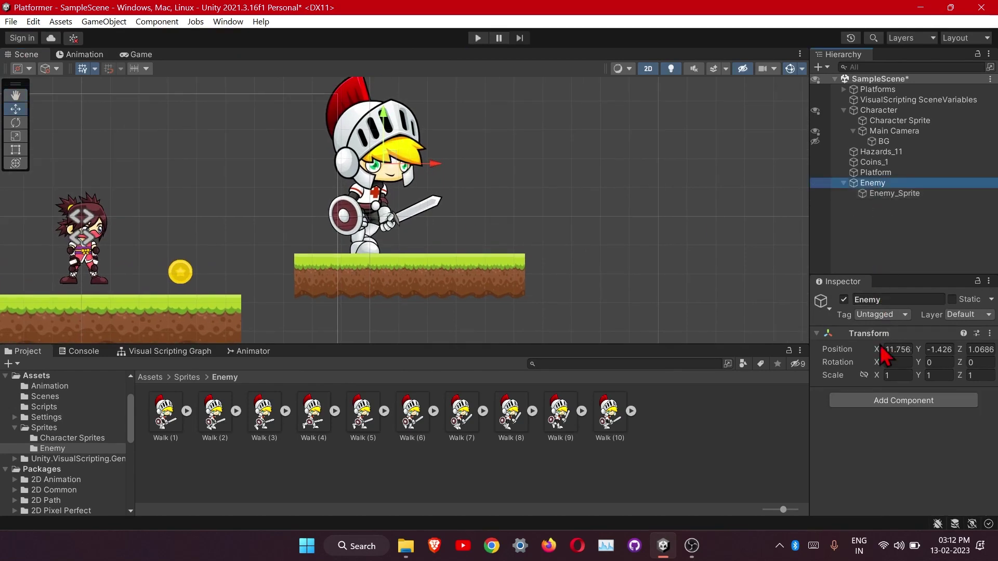
pyautogui.click(863, 375)
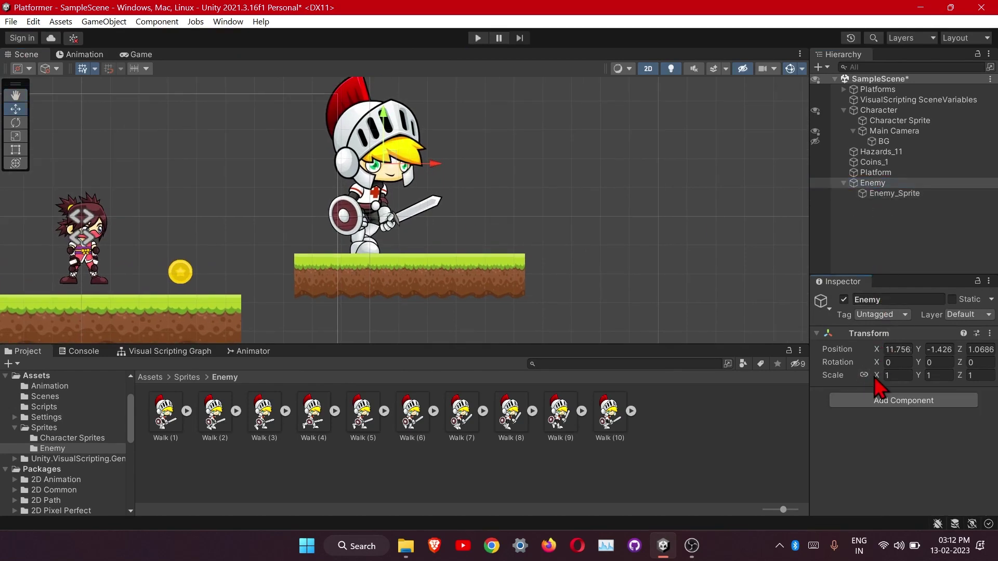
pyautogui.moveTo(875, 380); pyautogui.dragTo(862, 380)
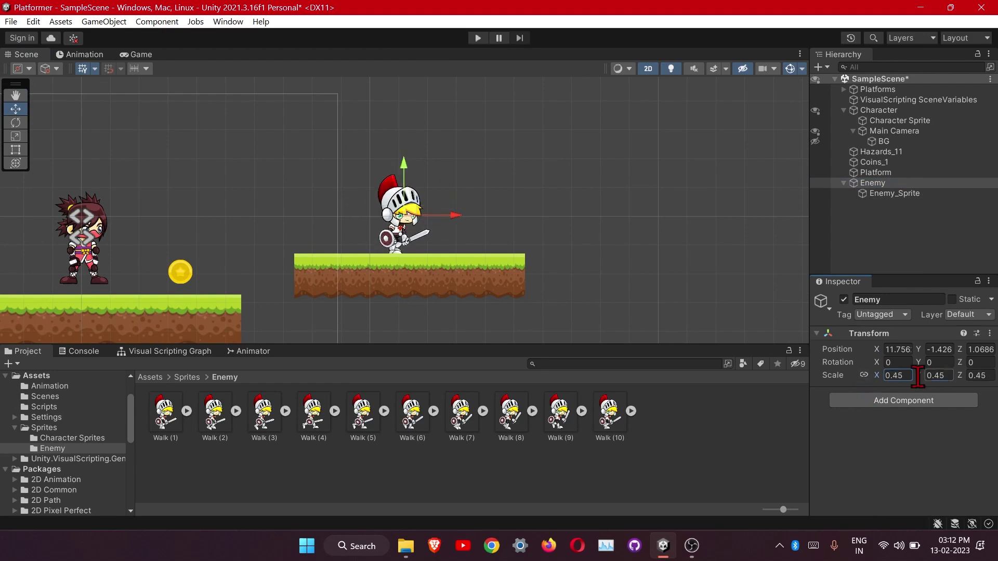
pyautogui.click(899, 376)
pyautogui.click(573, 282)
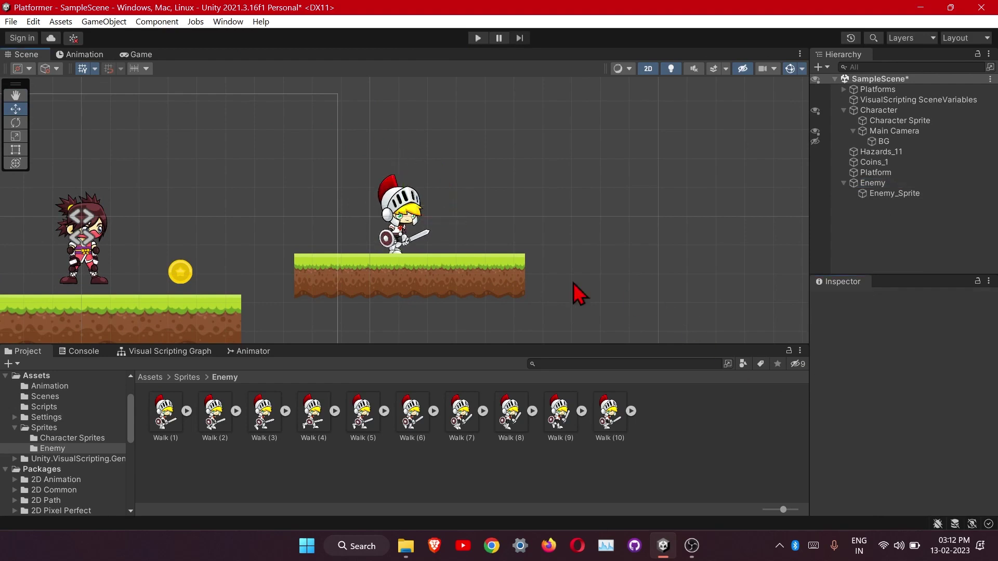
# Step: Move the Enemy object along X to about 8.76, at the second platform's left end
pyautogui.moveTo(457, 253)
pyautogui.mouseDown(button='middle')
pyautogui.moveTo(480, 254)
pyautogui.moveTo(461, 242)
pyautogui.mouseUp(button='middle')
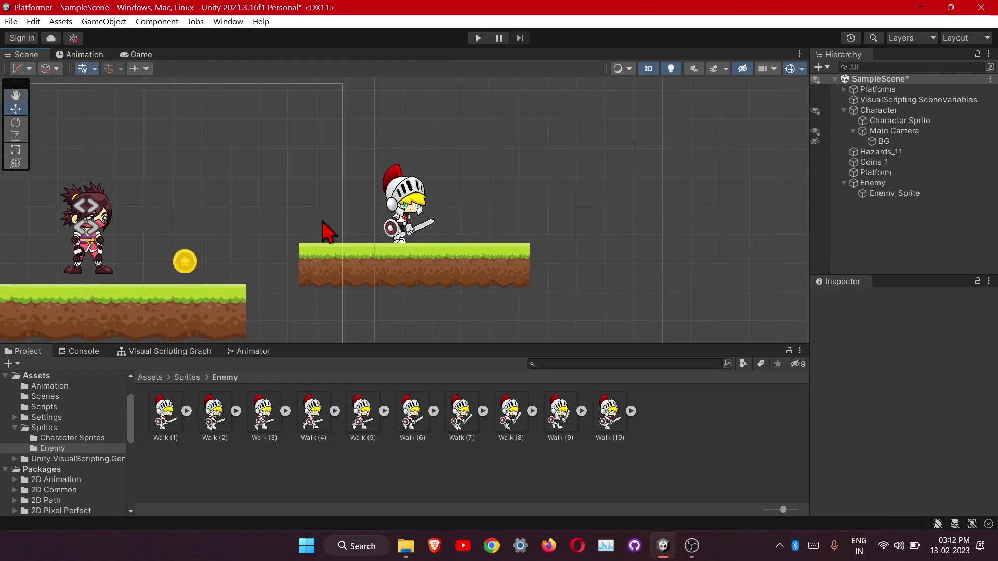
pyautogui.click(890, 186)
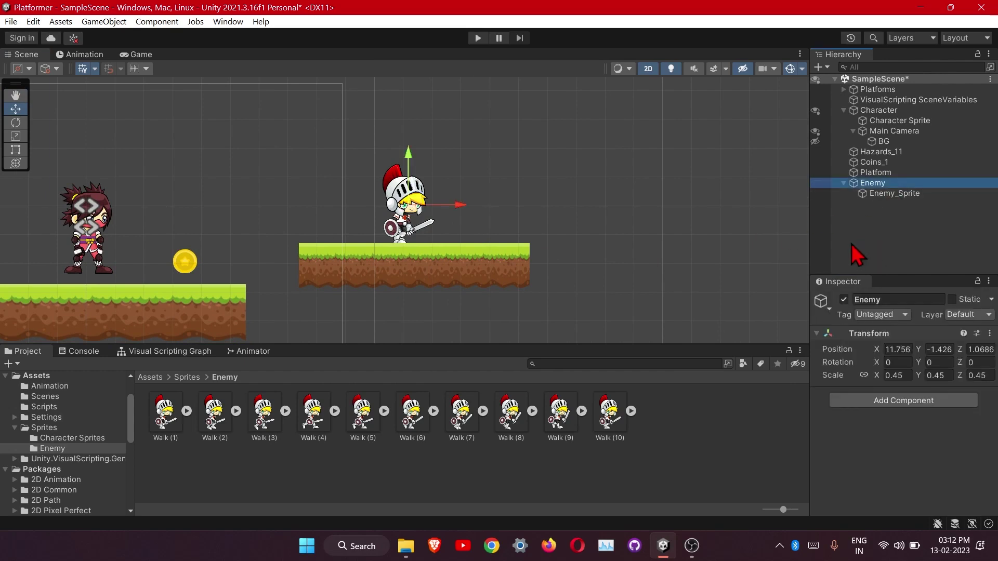
pyautogui.click(456, 201)
pyautogui.hotkey('ctrl', 'z')
pyautogui.moveTo(456, 207); pyautogui.dragTo(363, 207)
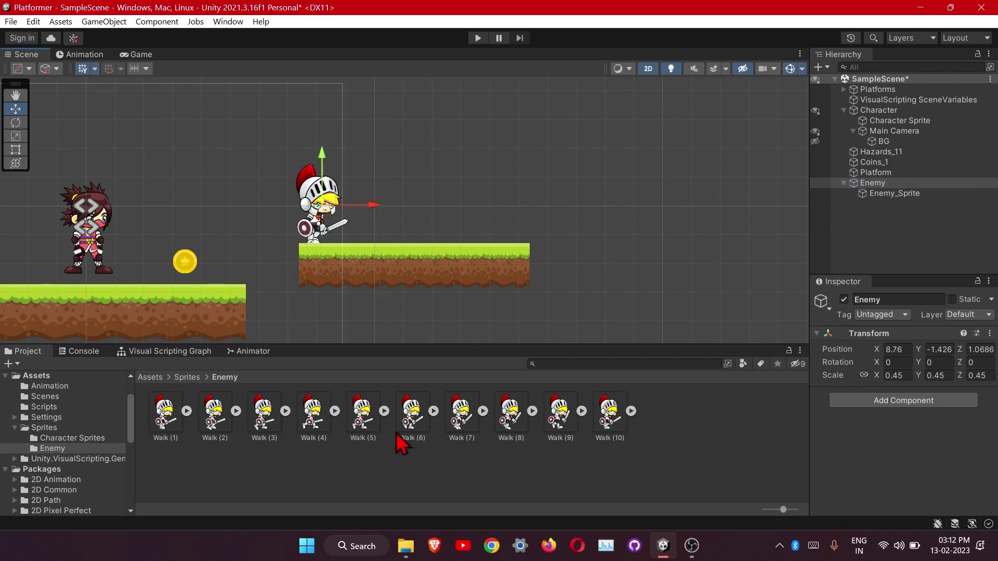
# Step: Create an animation clip named Enemy for Enemy_Sprite in the project's Animation folder
pyautogui.click(897, 202)
pyautogui.click(896, 195)
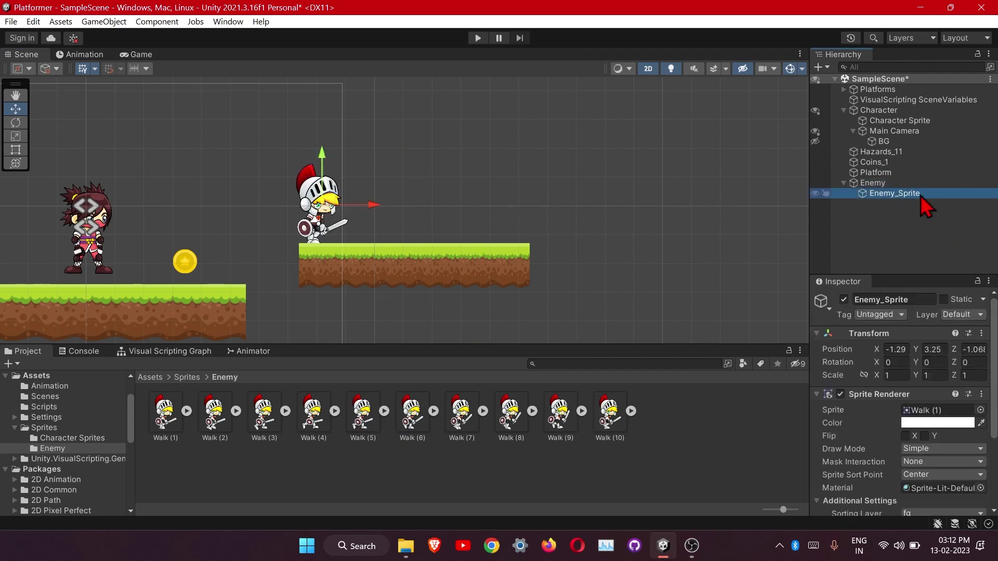
pyautogui.click(84, 57)
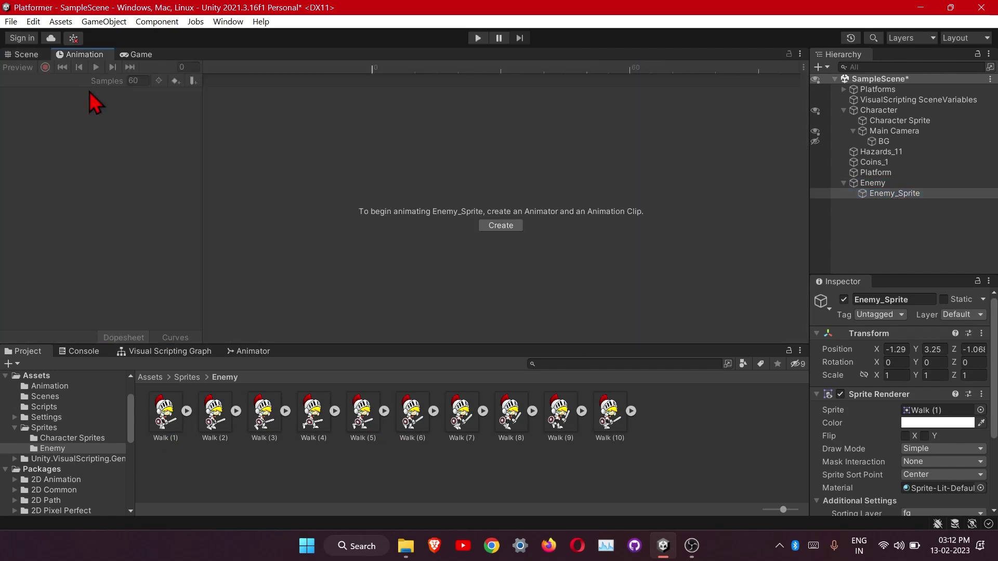
pyautogui.click(500, 225)
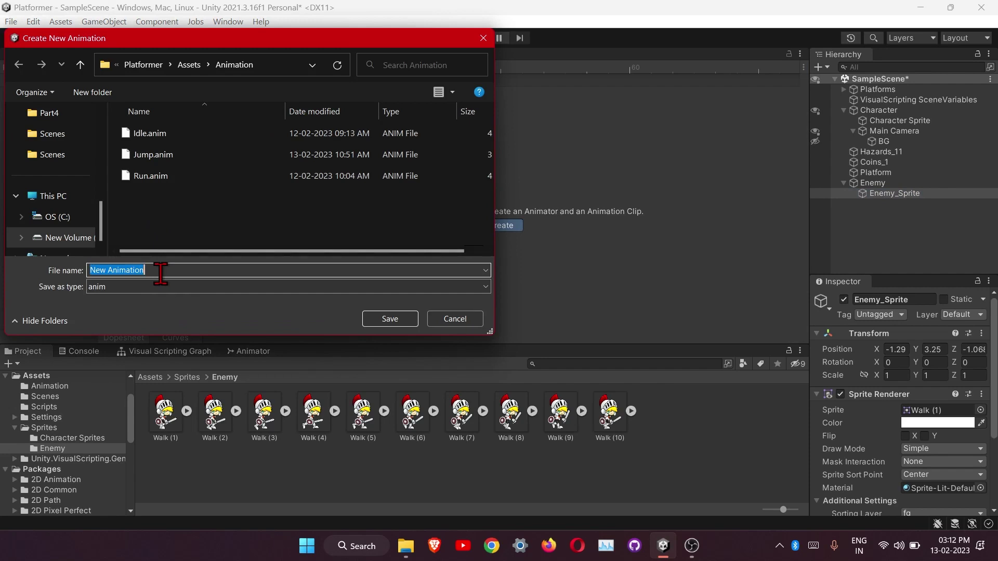
pyautogui.write('Enemy')
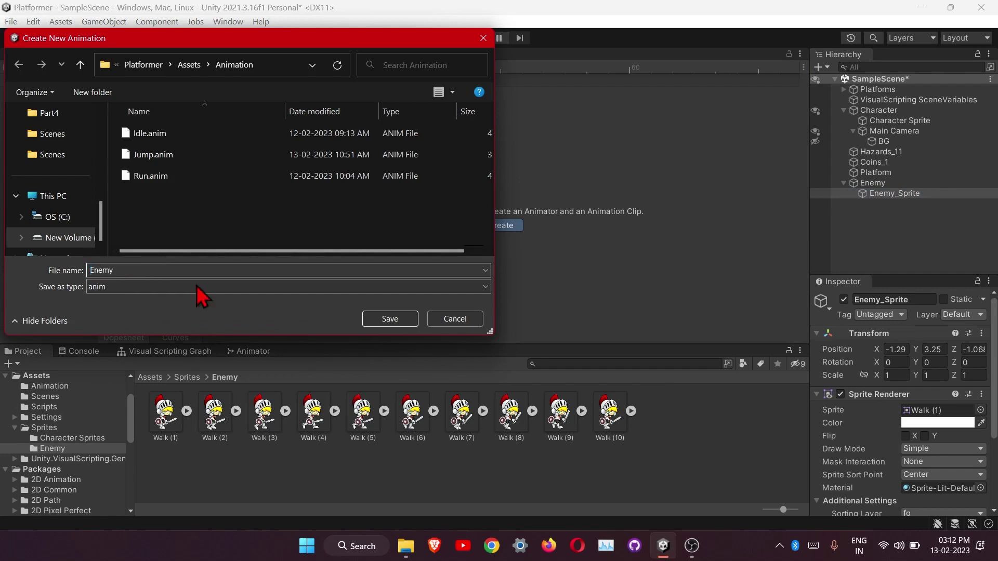
pyautogui.click(390, 318)
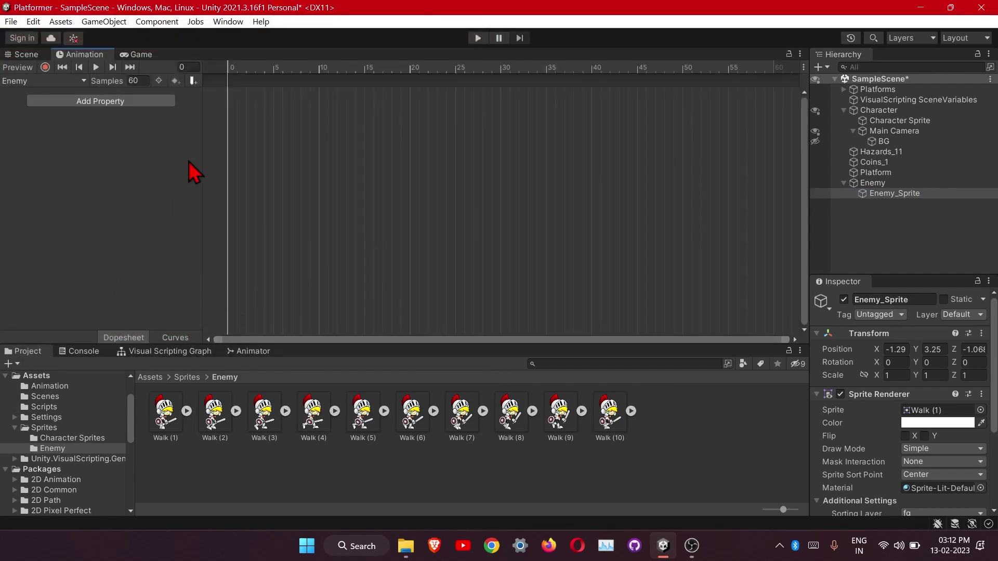
# Step: Record the sprites Walk (1) to Walk (10) as keyframes from frame 0 of the Enemy clip and stop recording
pyautogui.click(46, 67)
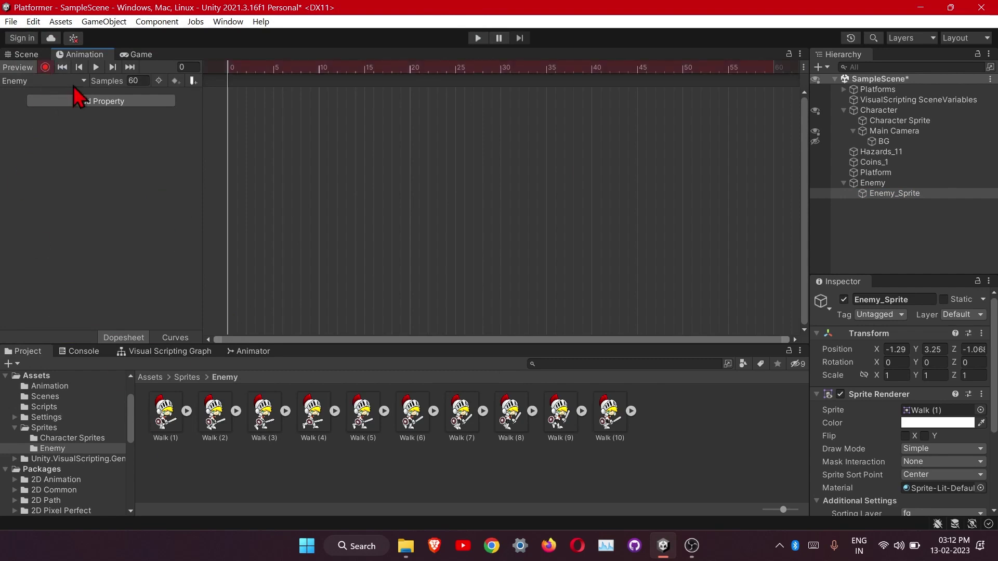
pyautogui.click(165, 414)
pyautogui.keyDown('shift'); pyautogui.click(603, 442); pyautogui.keyUp('shift')
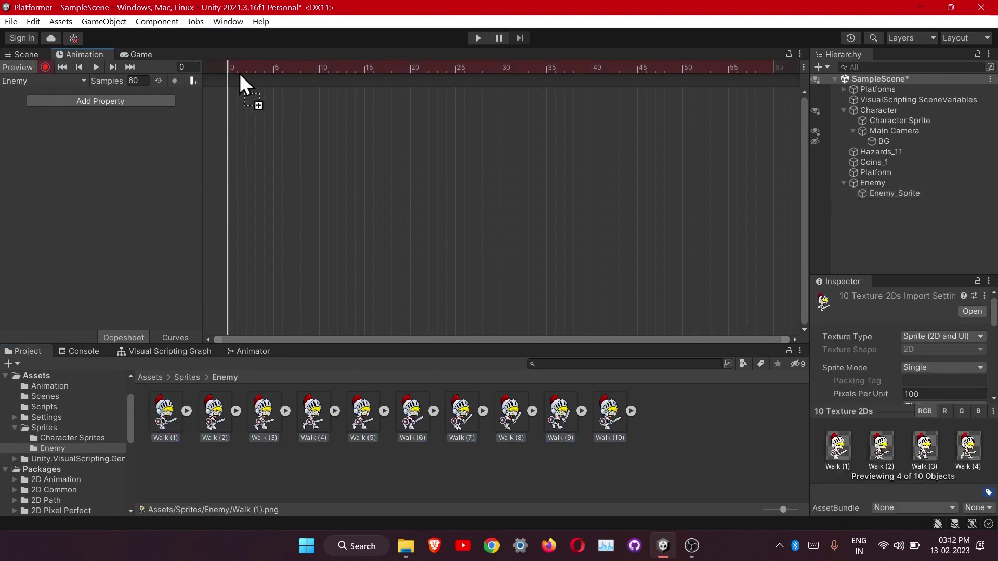
pyautogui.moveTo(240, 75); pyautogui.dragTo(233, 82)
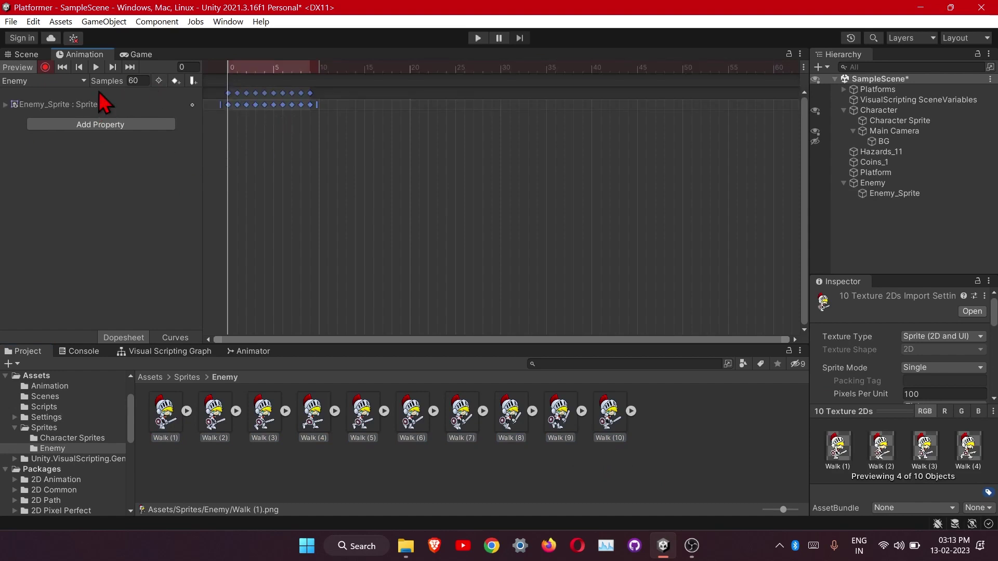
pyautogui.click(46, 68)
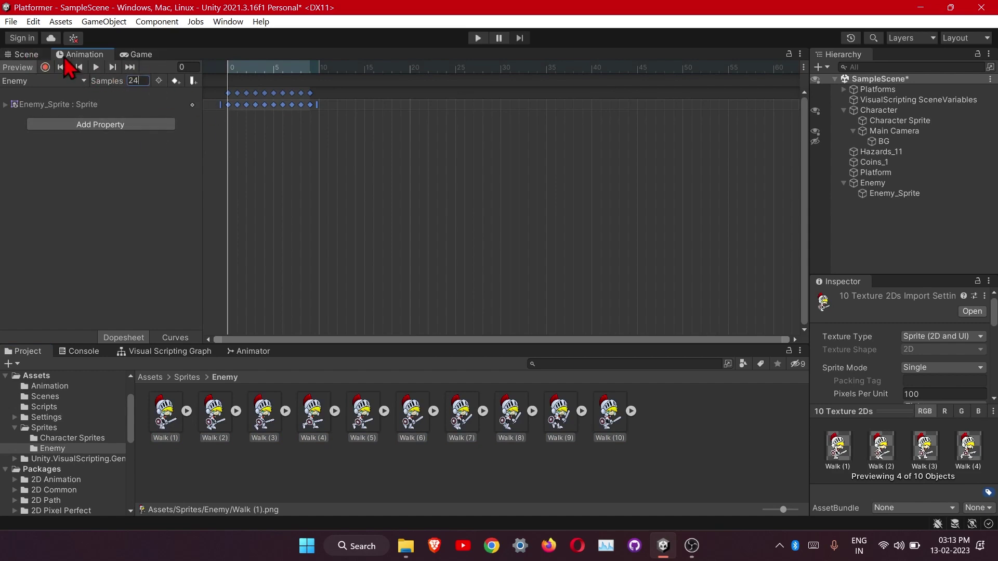
# Step: Dock the Scene view beside the Animation view and set the Enemy clip's samples to 12
pyautogui.click(29, 54)
pyautogui.moveTo(78, 54); pyautogui.dragTo(326, 227)
pyautogui.click(131, 81)
pyautogui.write('12')
pyautogui.press('Return')
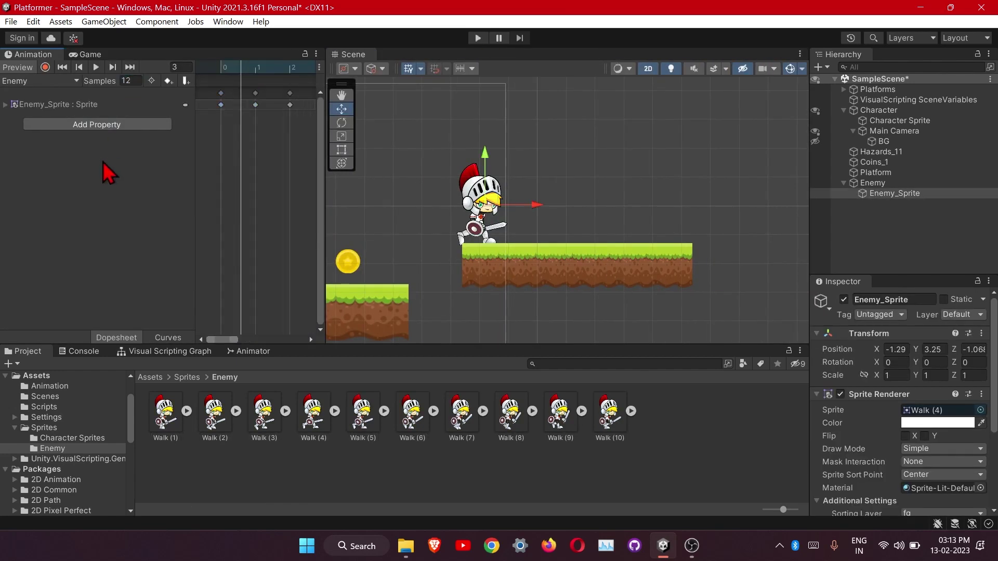
# Step: Preview the Enemy clip, try 16 samples and settle on 14
pyautogui.click(95, 67)
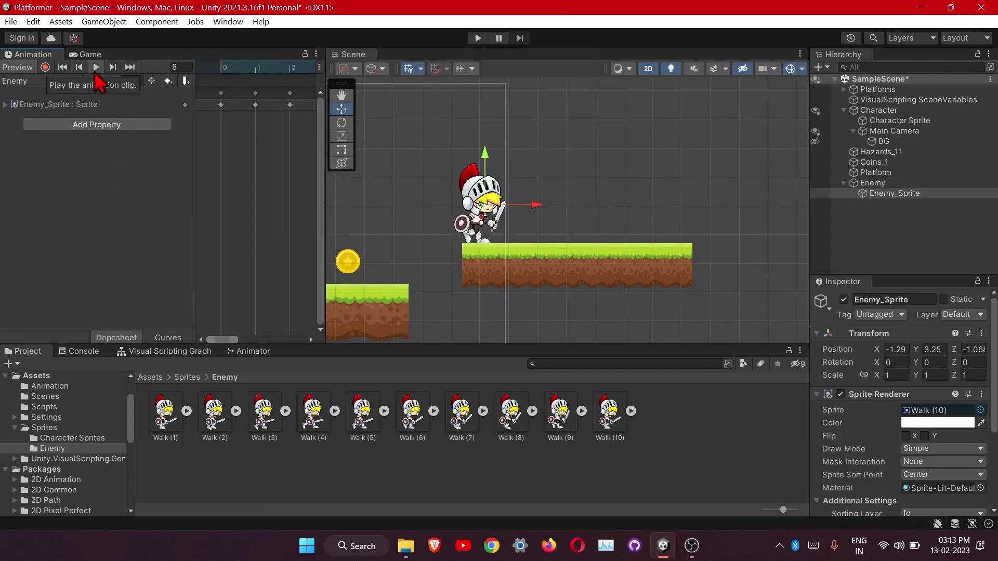
pyautogui.click(132, 82)
pyautogui.write('1')
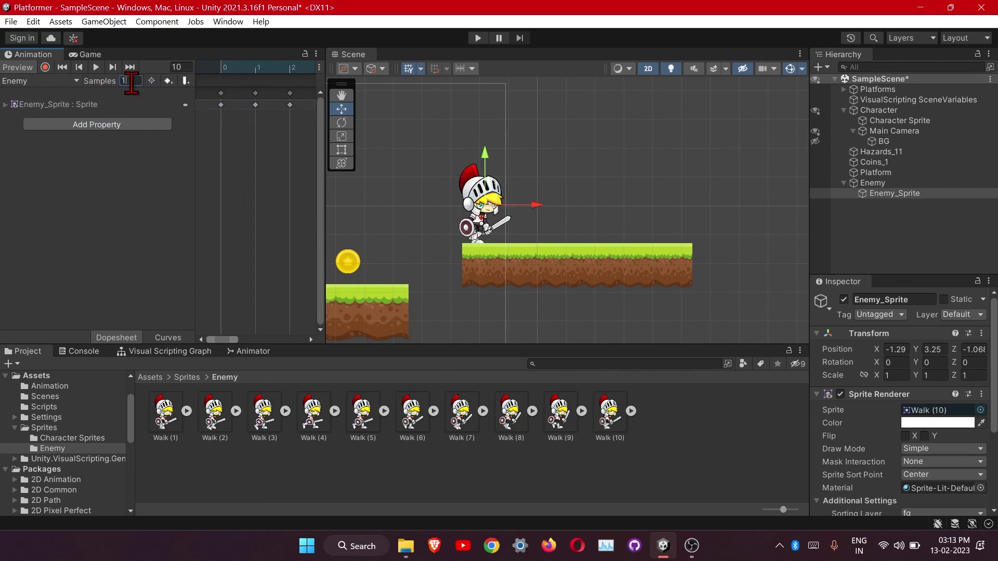
pyautogui.write('6')
pyautogui.press('Return')
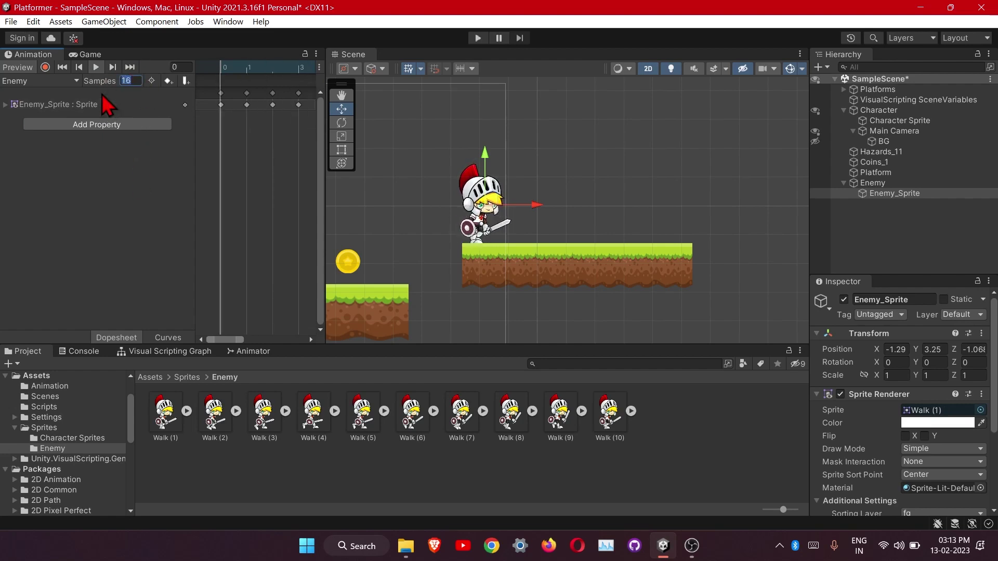
pyautogui.write('14')
pyautogui.press('Return')
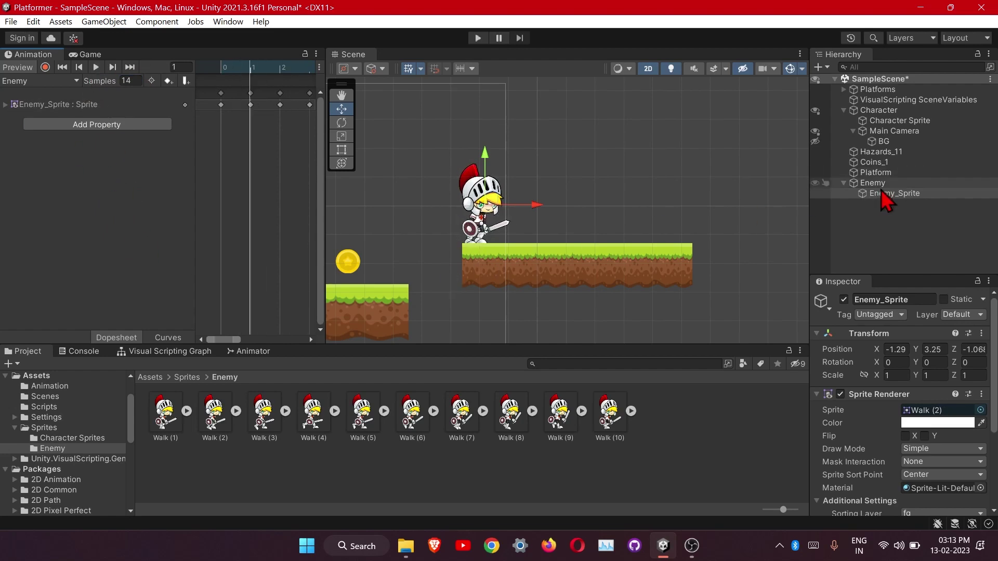
pyautogui.click(873, 183)
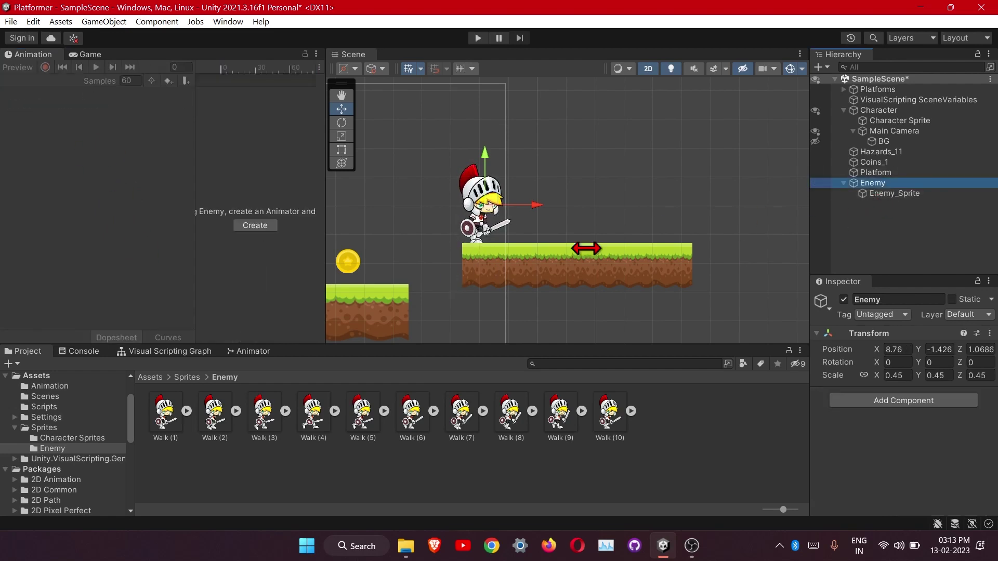
pyautogui.click(886, 172)
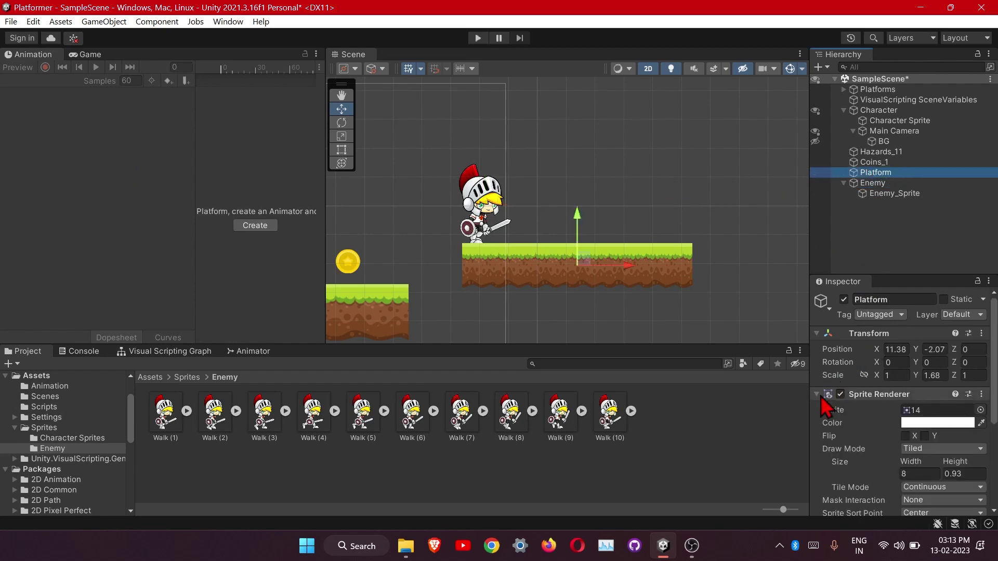
pyautogui.click(875, 394)
pyautogui.click(868, 456)
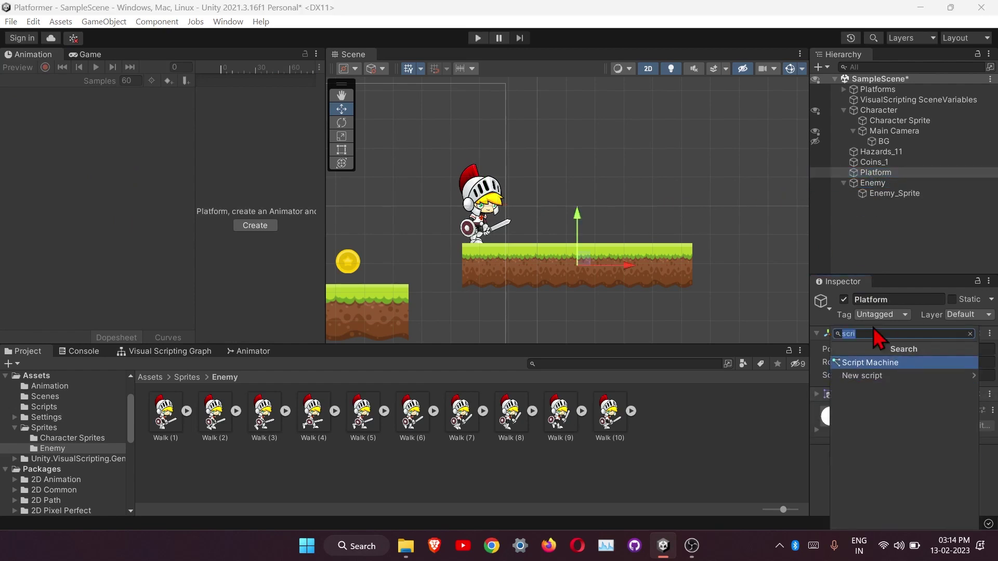
pyautogui.click(886, 364)
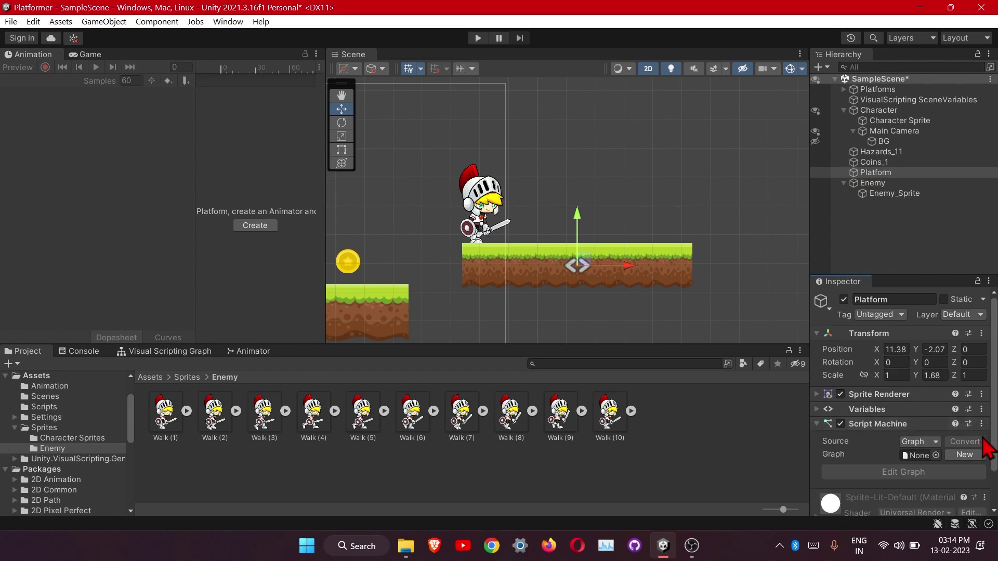
pyautogui.rightClick(937, 437)
pyautogui.click(902, 277)
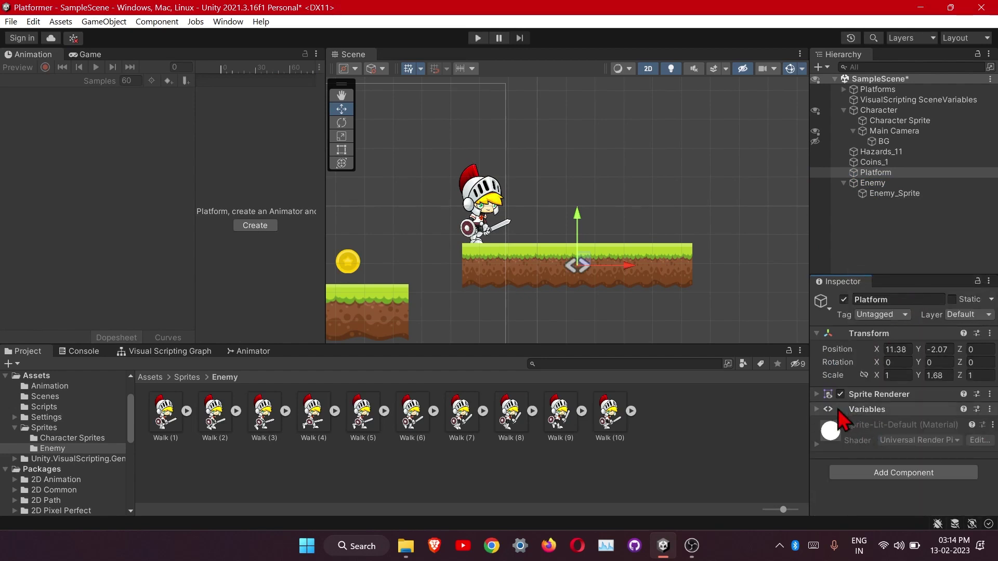
# Step: Add a Box Collider 2D to the Platform object and turn on Auto Tiling for it
pyautogui.click(863, 469)
pyautogui.write('box')
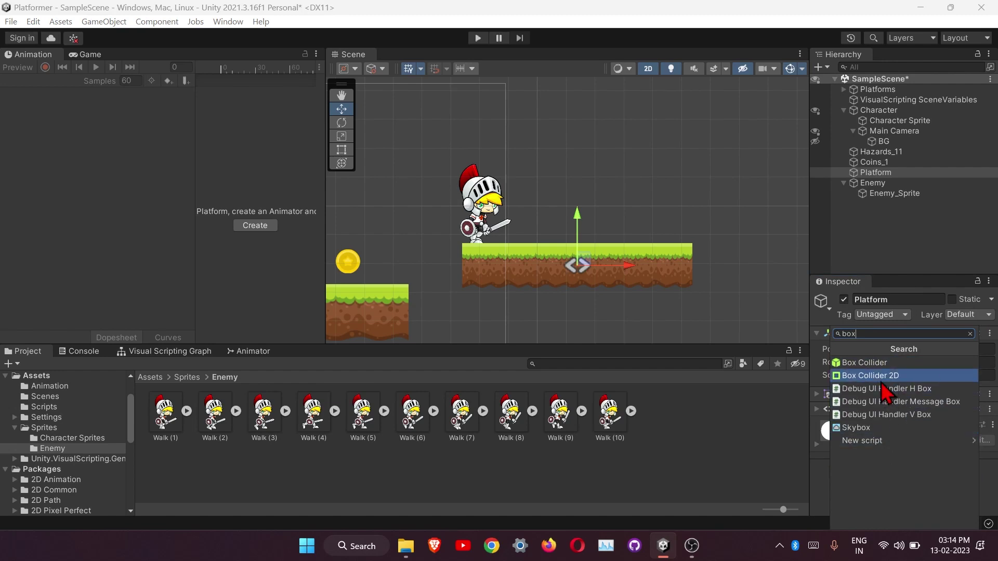
pyautogui.click(878, 376)
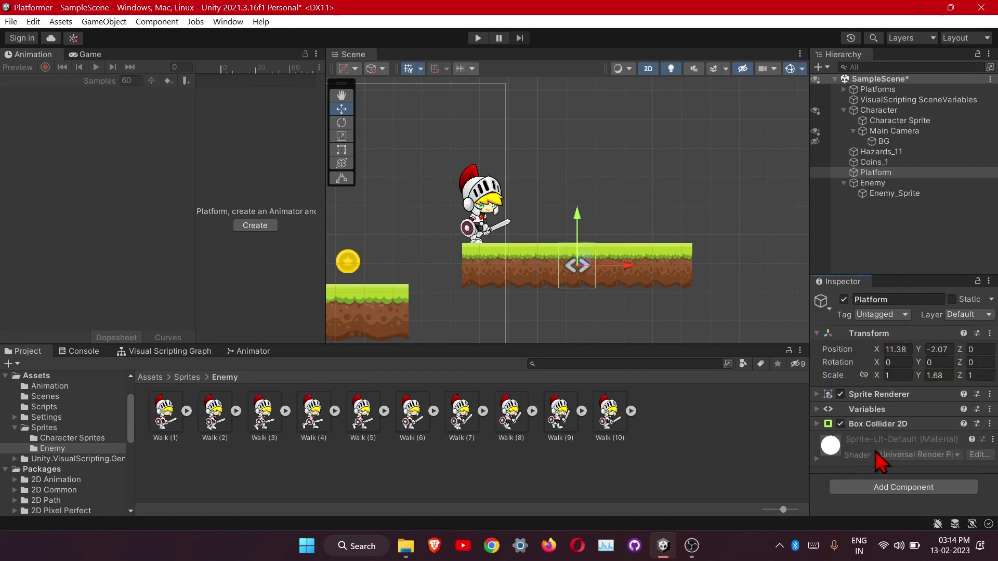
pyautogui.click(827, 424)
pyautogui.scroll(-5, 882, 365)
pyautogui.scroll(2, 878, 365)
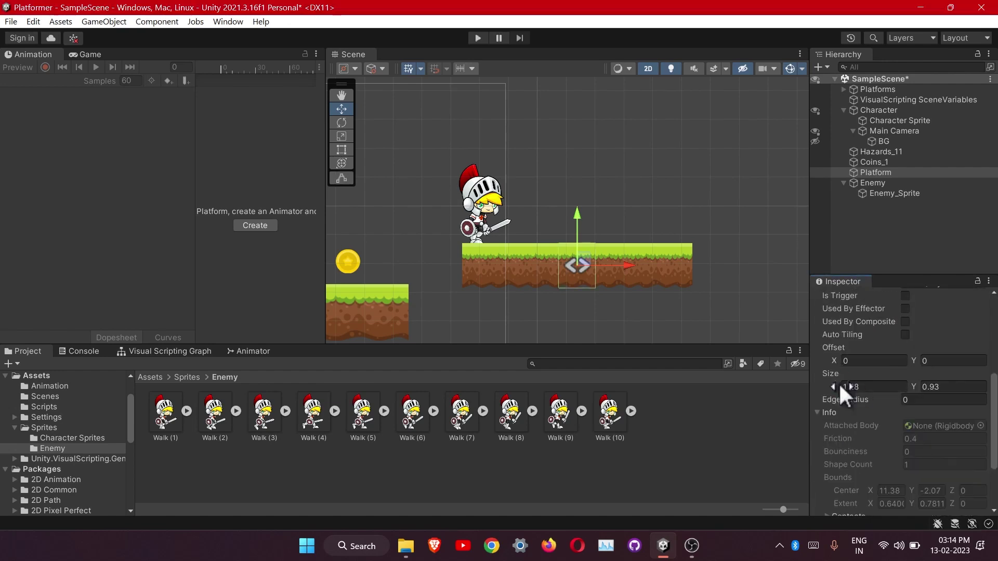
pyautogui.click(905, 335)
pyautogui.scroll(1, 908, 339)
pyautogui.scroll(5, 849, 360)
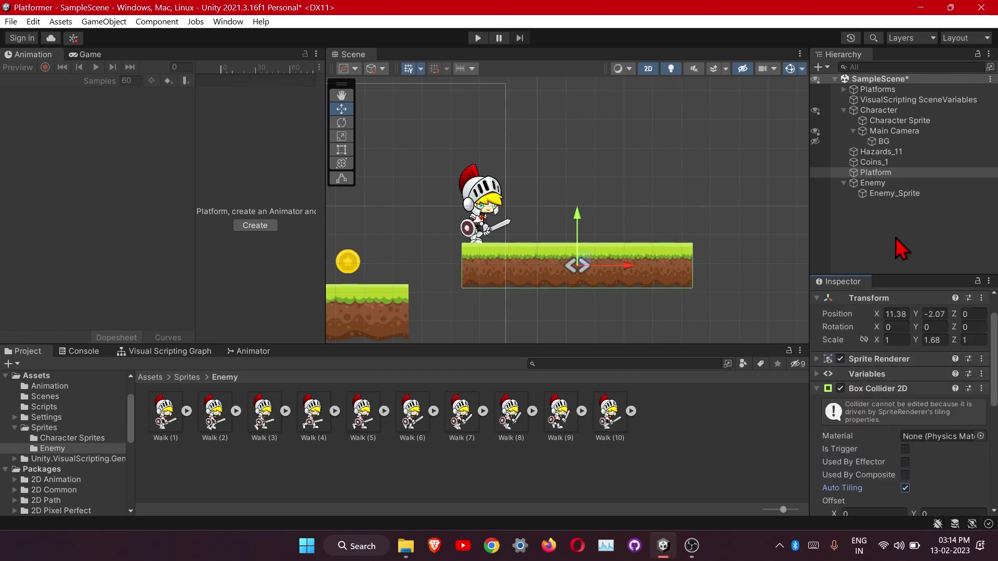
# Step: Add a Box Collider 2D component to the Enemy object
pyautogui.click(876, 183)
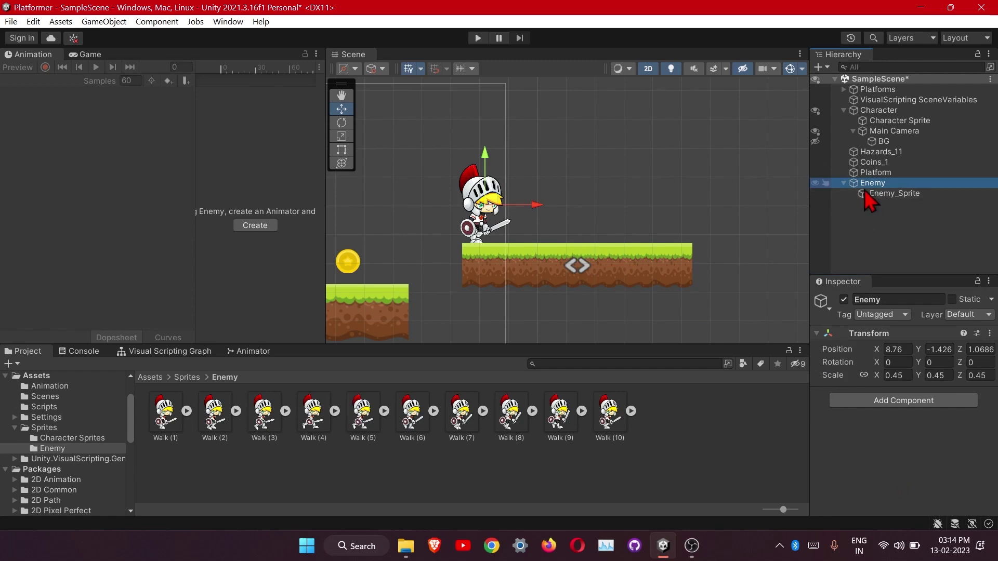
pyautogui.click(860, 399)
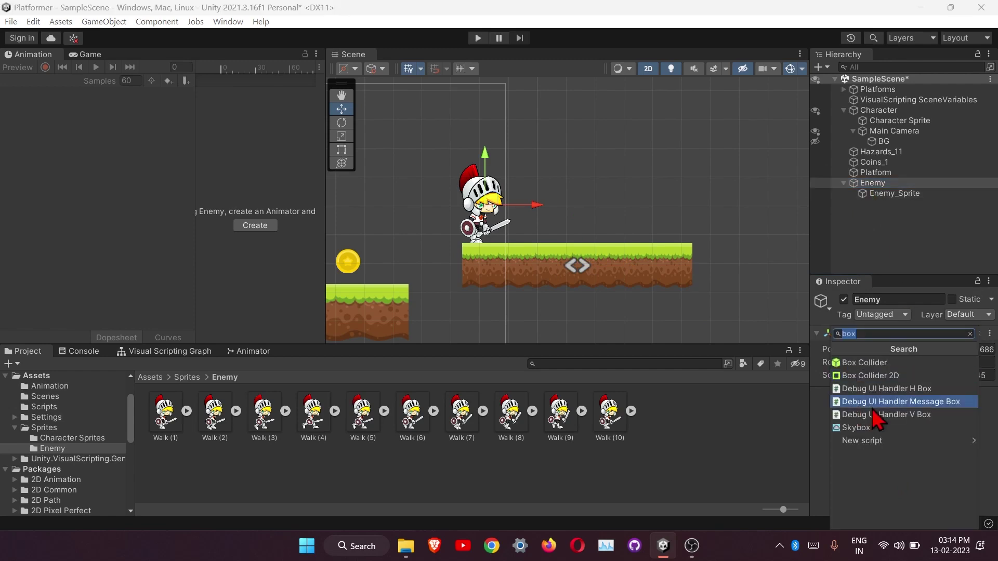
pyautogui.click(886, 375)
# Step: Reshape the Enemy's box collider around the knight from helmet to feet, giving an offset of about X -1.43, Y 2.88
pyautogui.click(910, 413)
pyautogui.scroll(5, 489, 230)
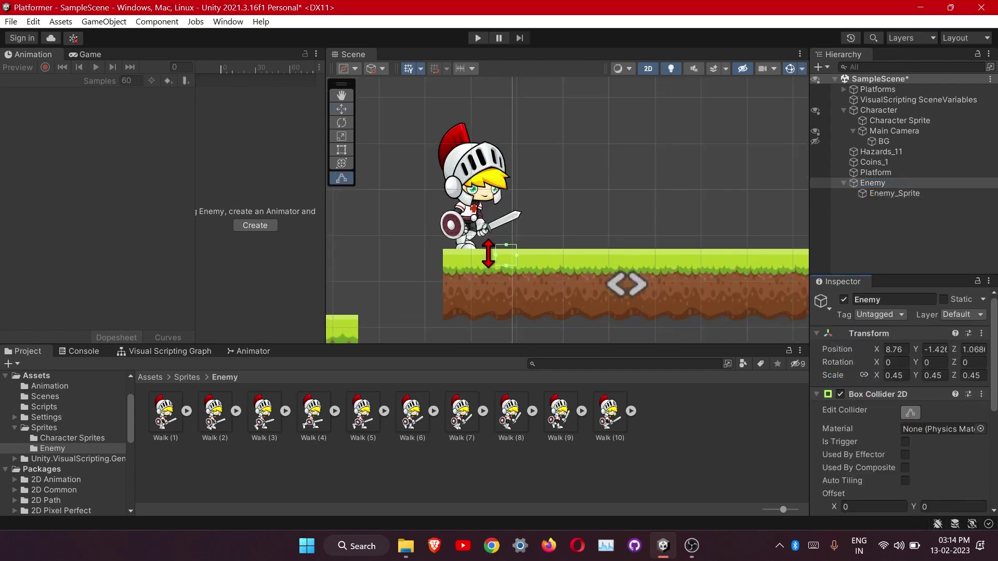
pyautogui.scroll(3, 474, 236)
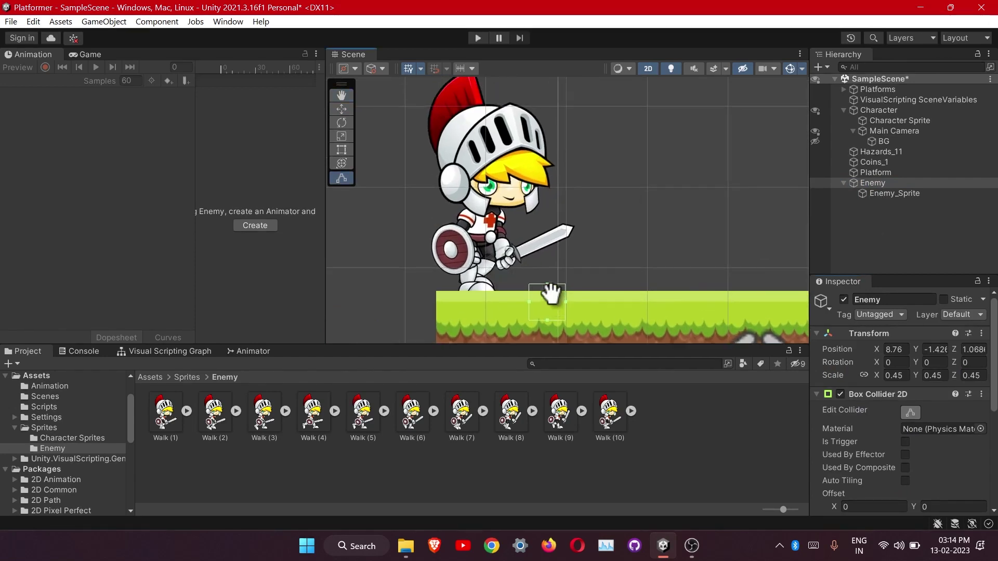
pyautogui.moveTo(547, 285); pyautogui.dragTo(547, 98)
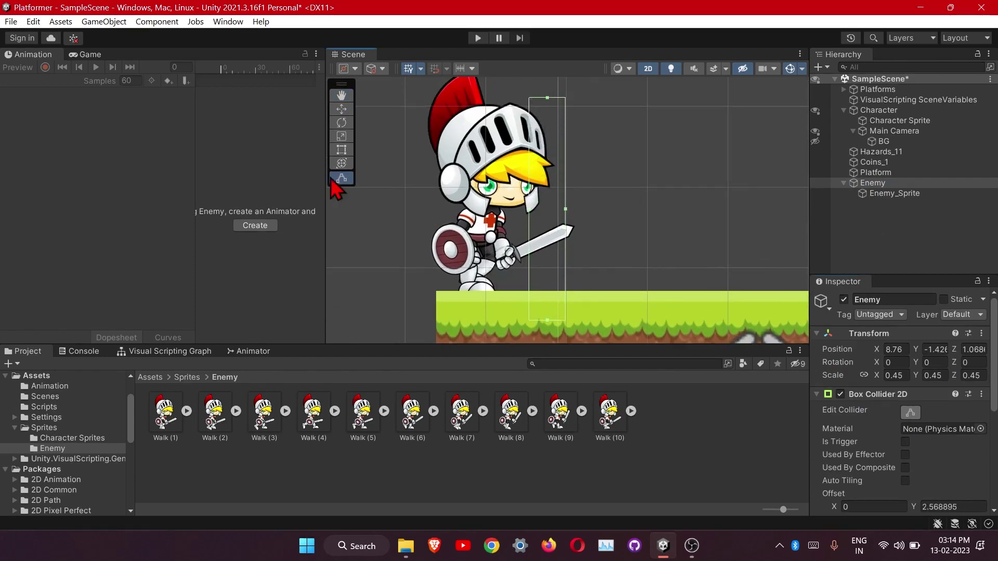
pyautogui.click(527, 203)
pyautogui.click(902, 185)
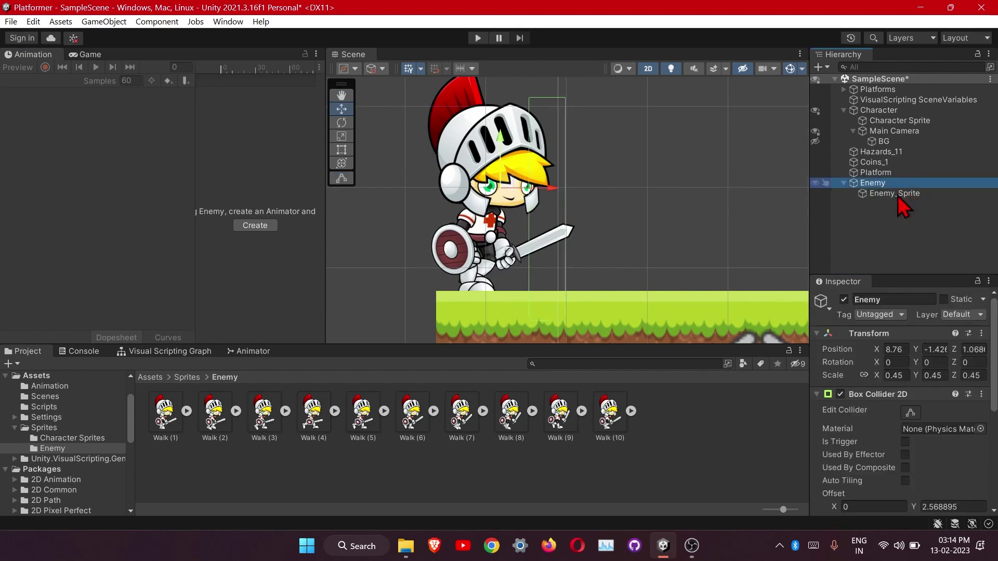
pyautogui.click(910, 412)
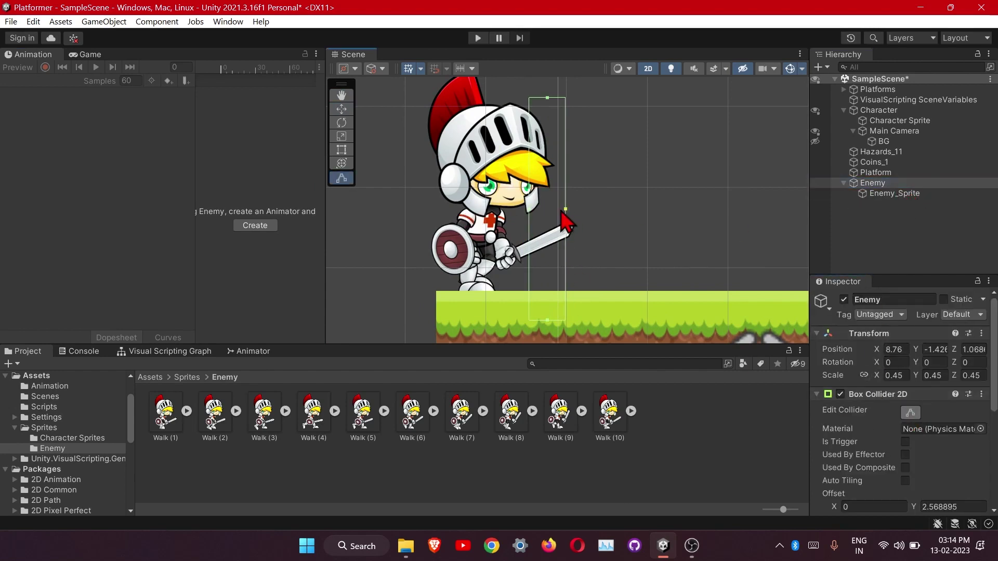
pyautogui.moveTo(561, 211); pyautogui.dragTo(445, 221)
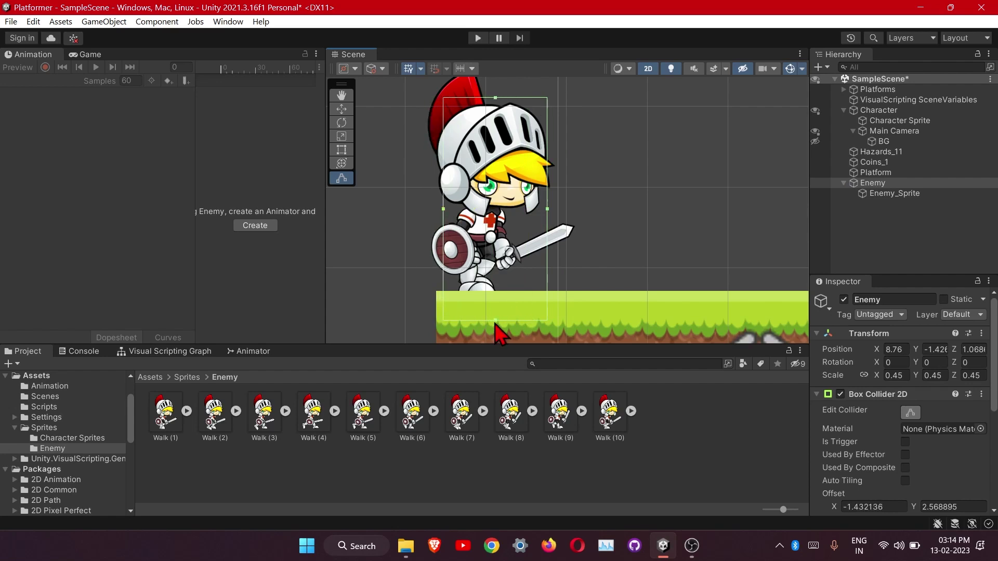
pyautogui.moveTo(495, 322); pyautogui.dragTo(489, 296)
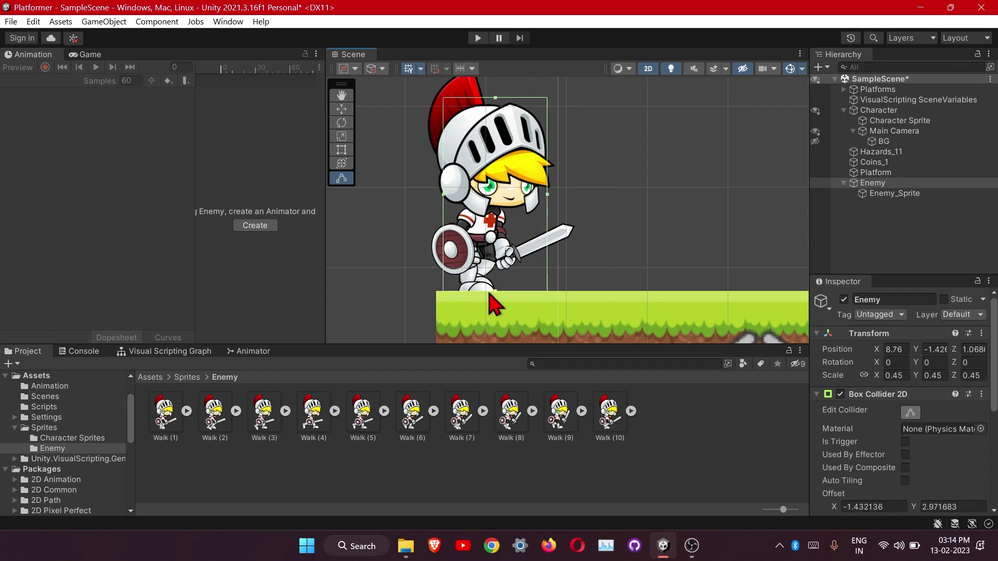
pyautogui.moveTo(495, 98); pyautogui.dragTo(498, 107)
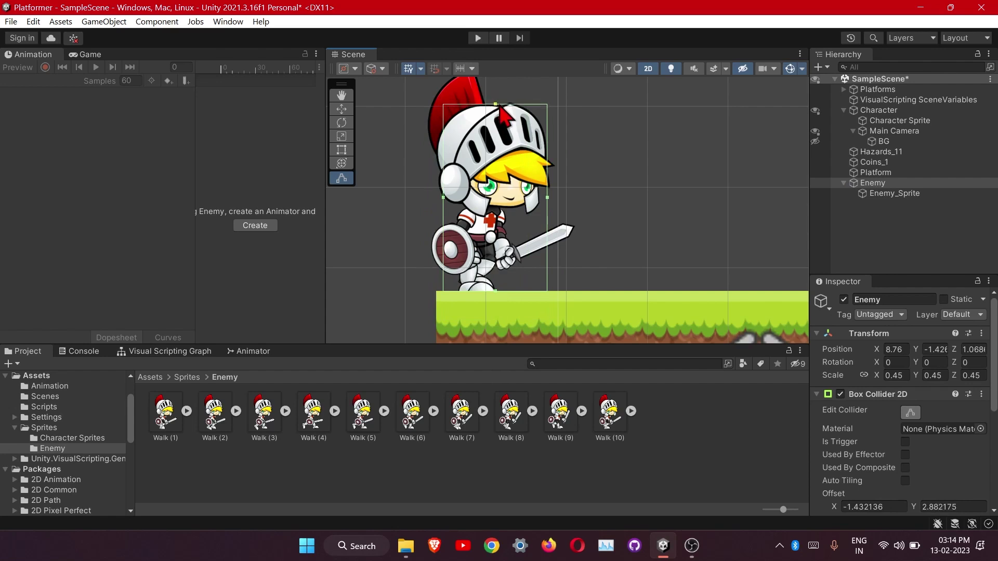
# Step: Move the Enemy object up slightly to a Y position of about -1.338
pyautogui.click(890, 183)
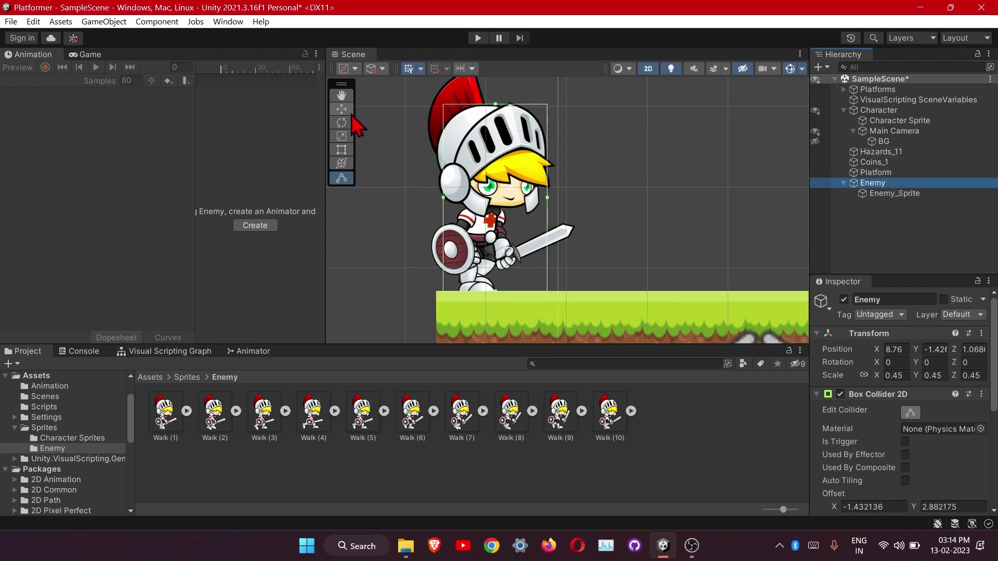
pyautogui.click(341, 108)
pyautogui.moveTo(502, 143); pyautogui.dragTo(503, 136)
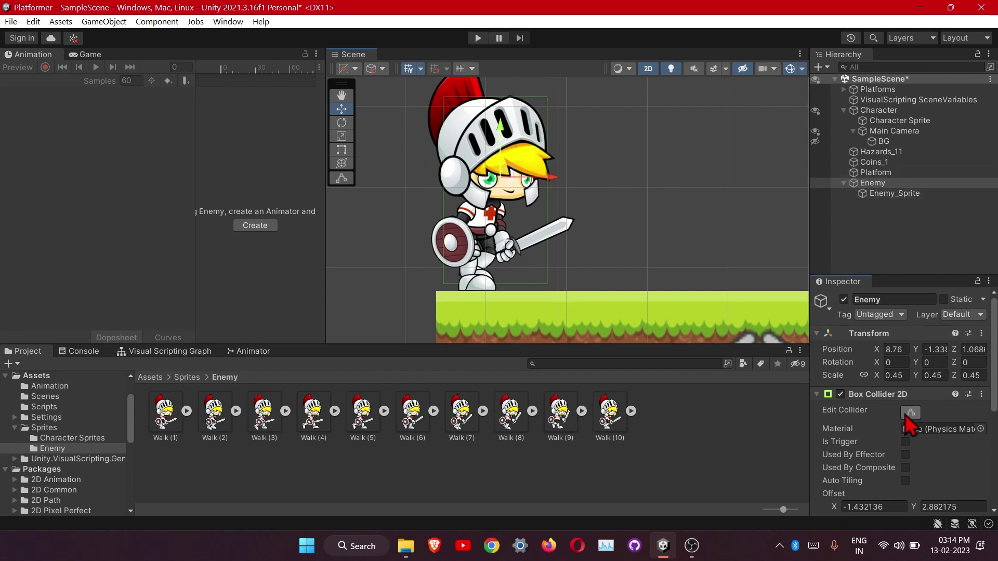
# Step: Extend the lower edge of the Enemy's box collider to the platform surface, giving a Y offset of about 2.79
pyautogui.click(507, 297)
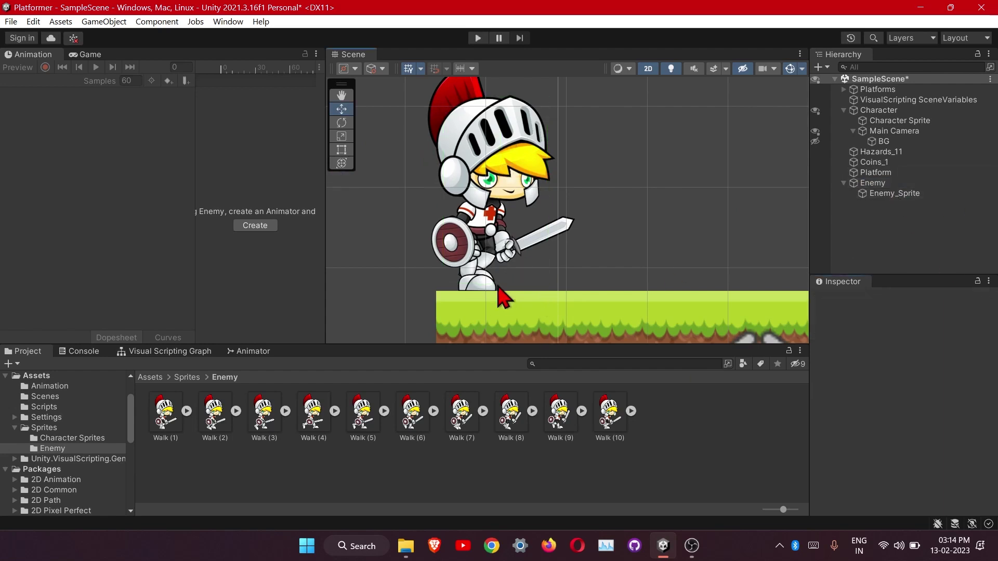
pyautogui.click(891, 185)
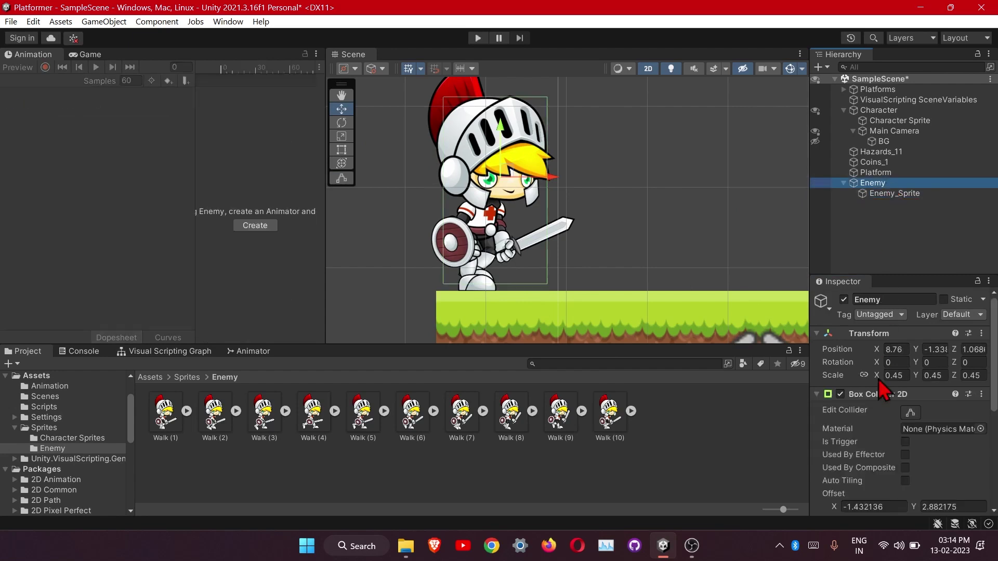
pyautogui.click(909, 413)
pyautogui.scroll(2, 499, 293)
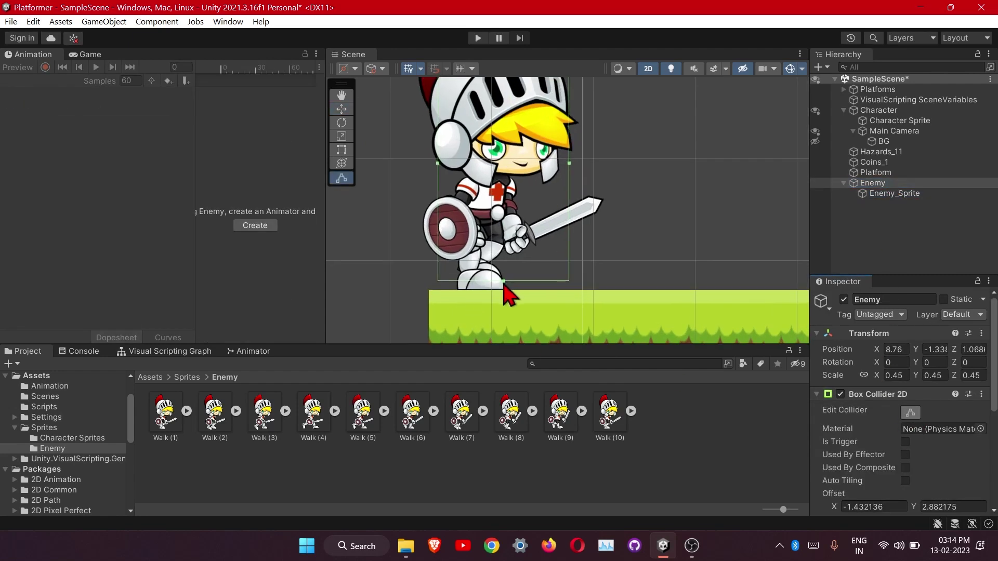
pyautogui.moveTo(503, 285); pyautogui.dragTo(504, 292)
pyautogui.scroll(-3, 561, 252)
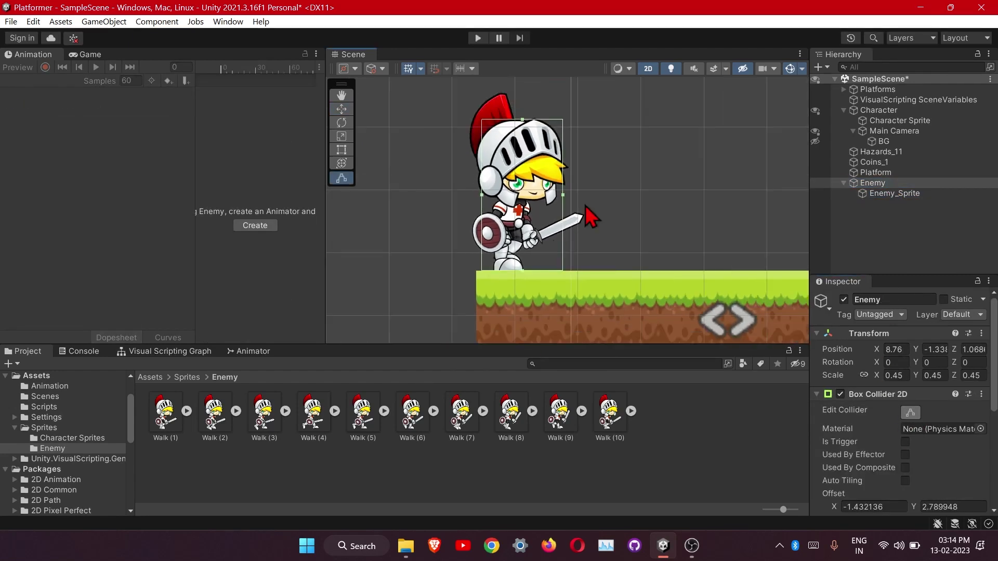
pyautogui.moveTo(587, 217); pyautogui.dragTo(600, 240, button='middle')
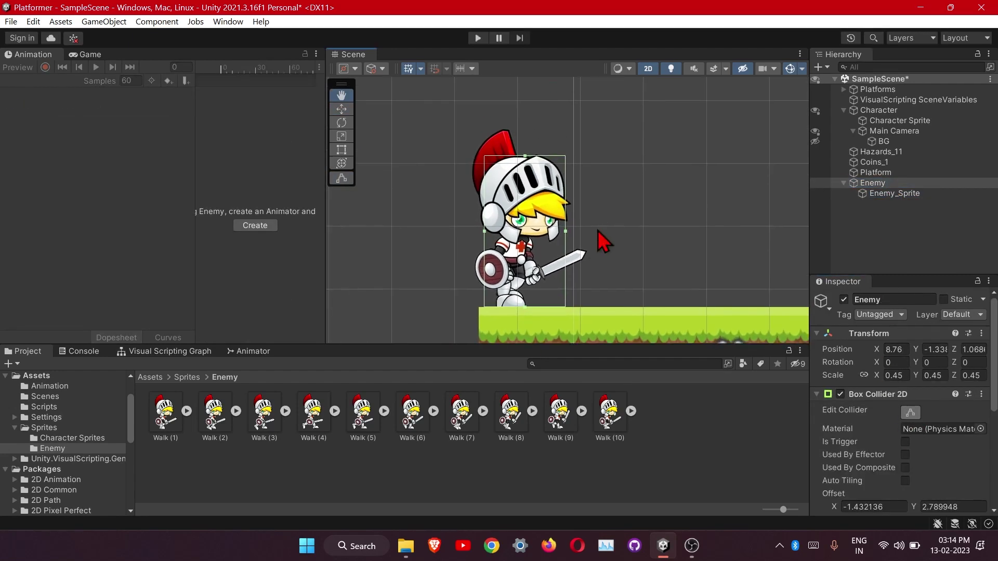
# Step: Add a Rigidbody 2D component to the Enemy object and freeze its Z rotation
pyautogui.click(817, 394)
pyautogui.click(896, 415)
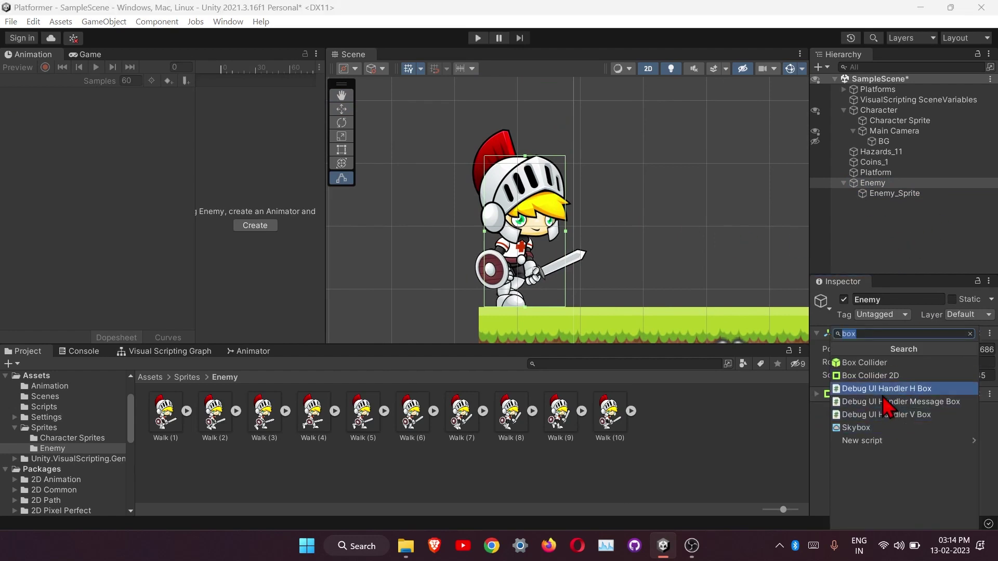
pyautogui.write('rigid')
pyautogui.click(878, 375)
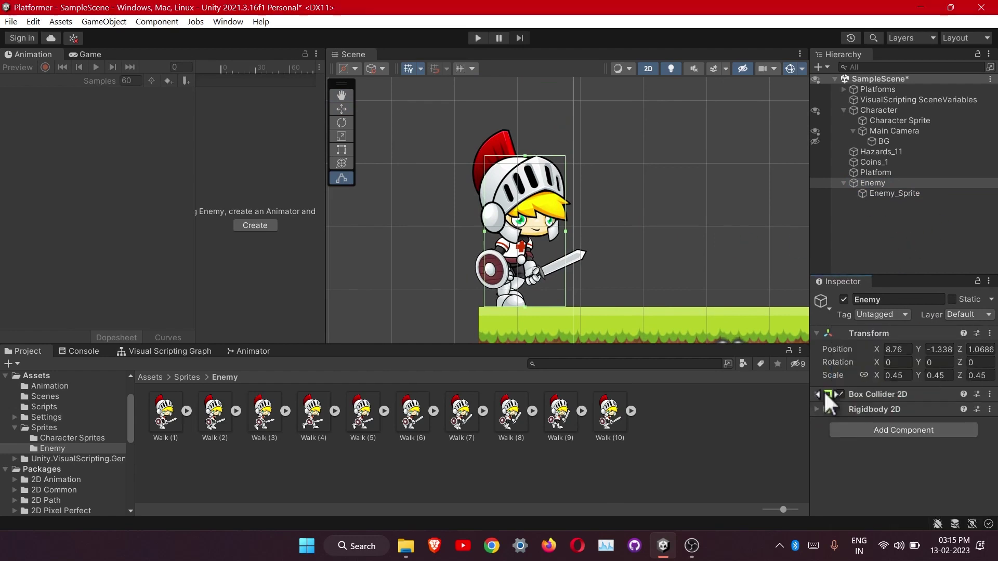
pyautogui.click(826, 409)
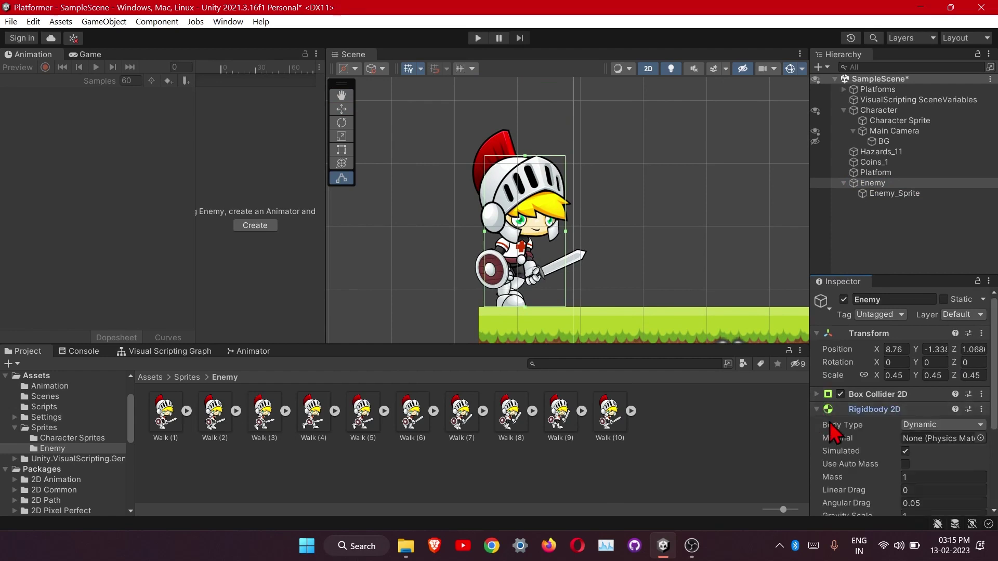
pyautogui.scroll(-5, 830, 423)
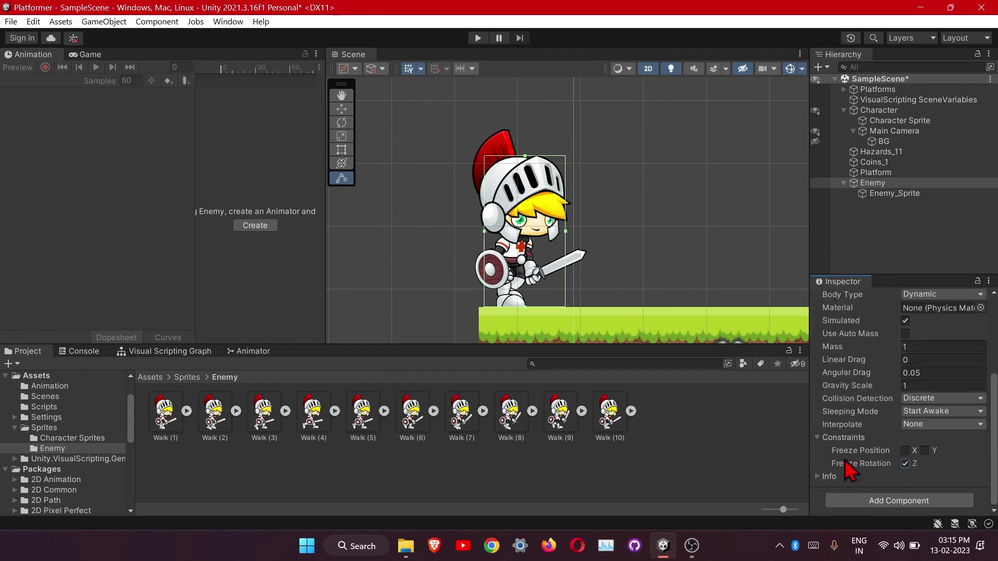
pyautogui.scroll(4, 843, 453)
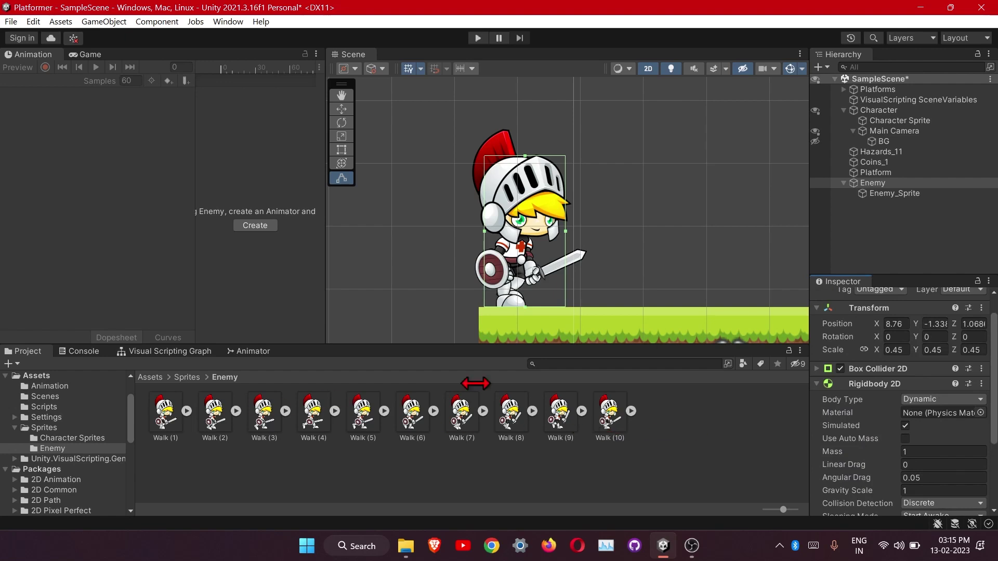
pyautogui.click(862, 384)
# Step: Add a Script Machine component to the Enemy object
pyautogui.click(884, 434)
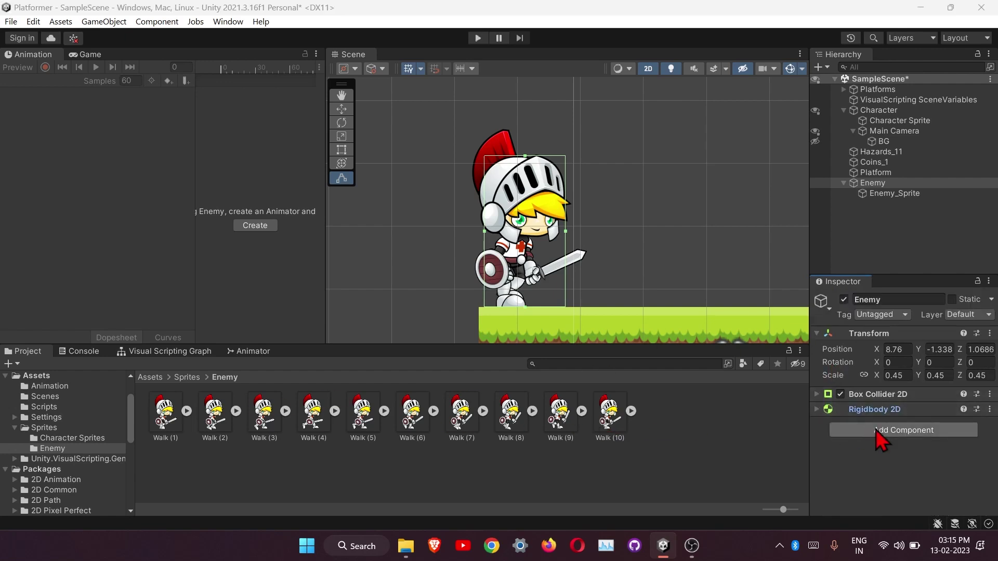
pyautogui.write('scri')
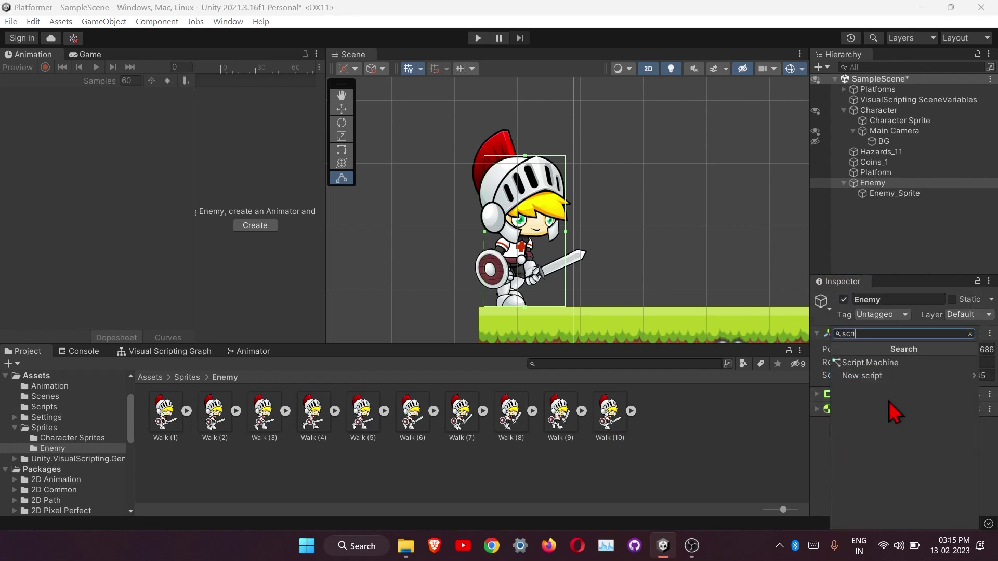
pyautogui.click(884, 362)
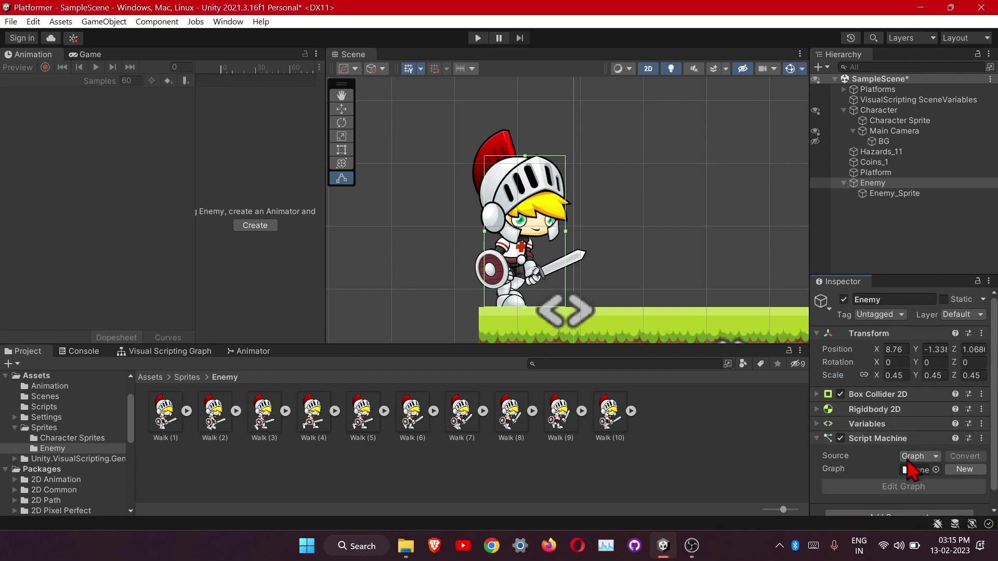
pyautogui.scroll(-1, 866, 459)
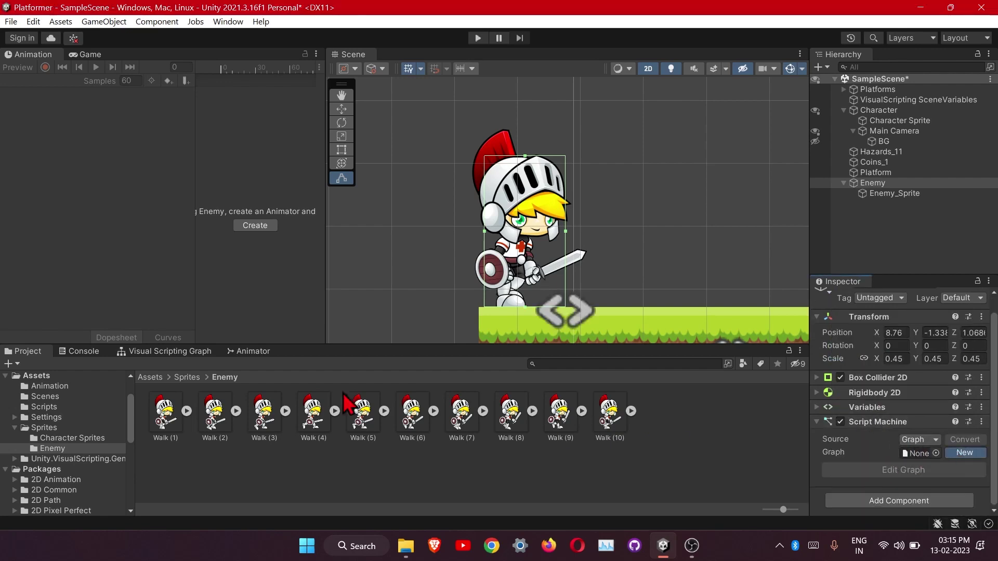
# Step: Create a new graph for the Enemy's Script Machine and save it as Enemy in the Scripts folder
pyautogui.doubleClick(165, 176)
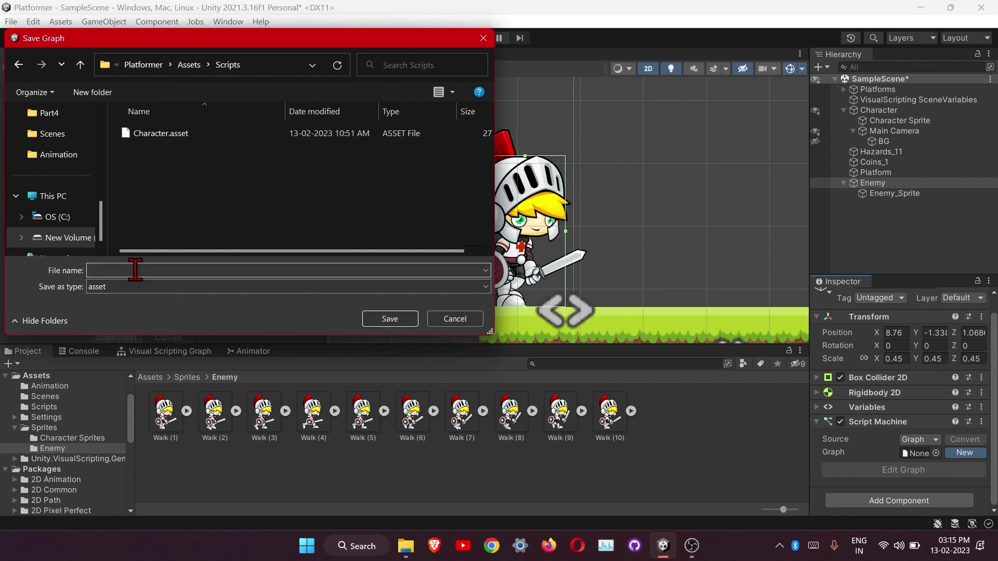
pyautogui.click(174, 270)
pyautogui.write('Ene')
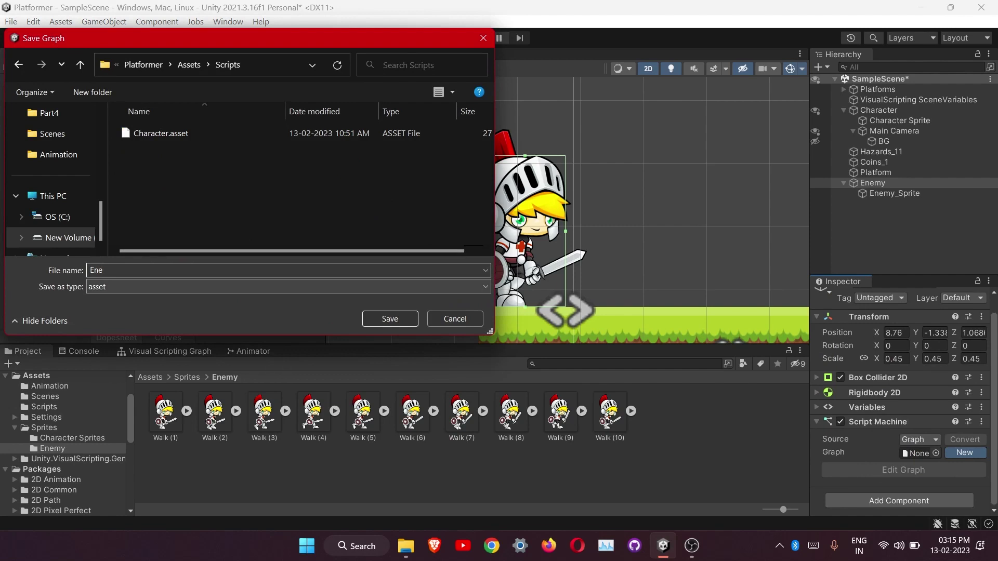
pyautogui.write('my')
pyautogui.click(390, 318)
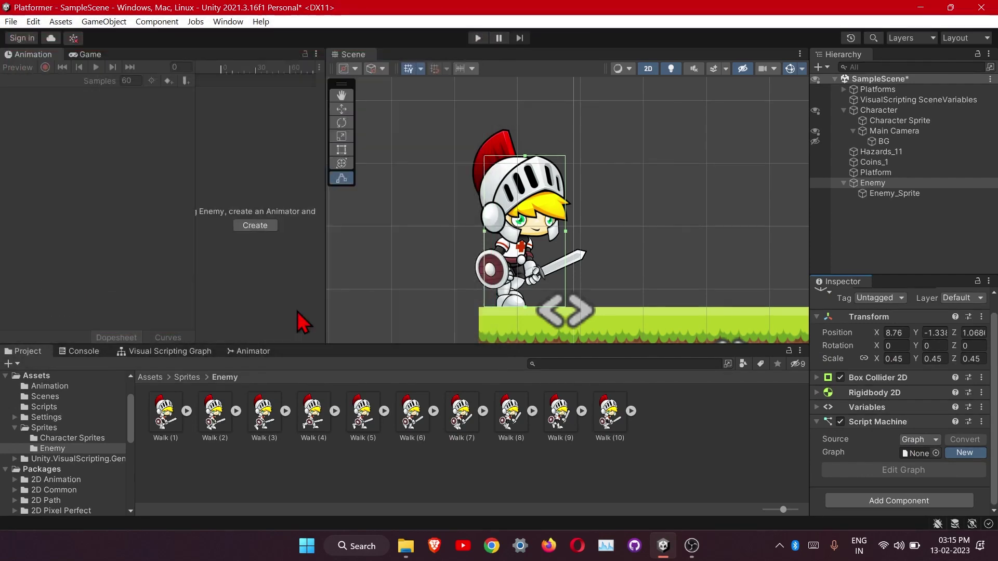
# Step: Open the Enemy script graph for editing in an enlarged panel and delete its On Start event node
pyautogui.click(878, 505)
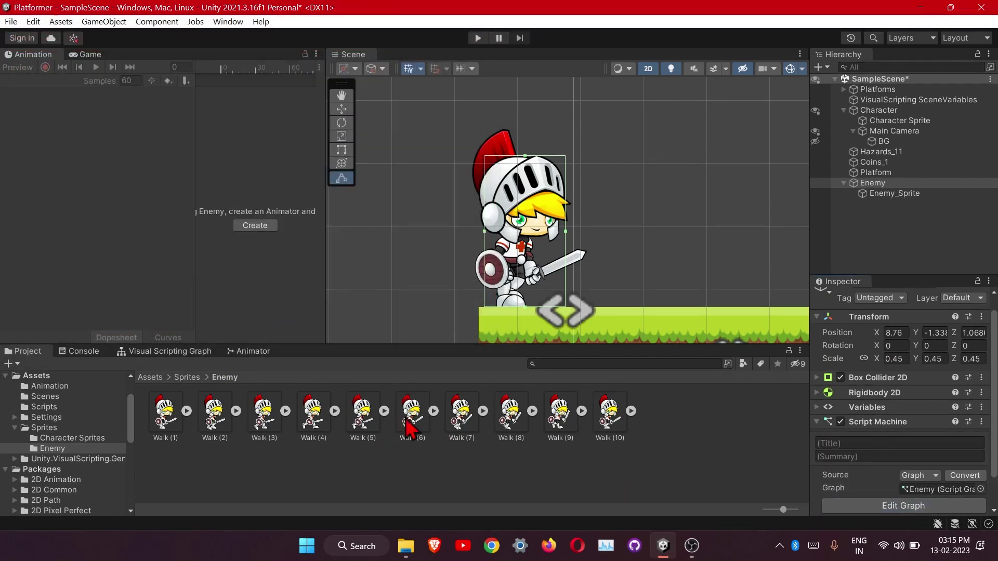
pyautogui.moveTo(423, 347); pyautogui.dragTo(390, 260)
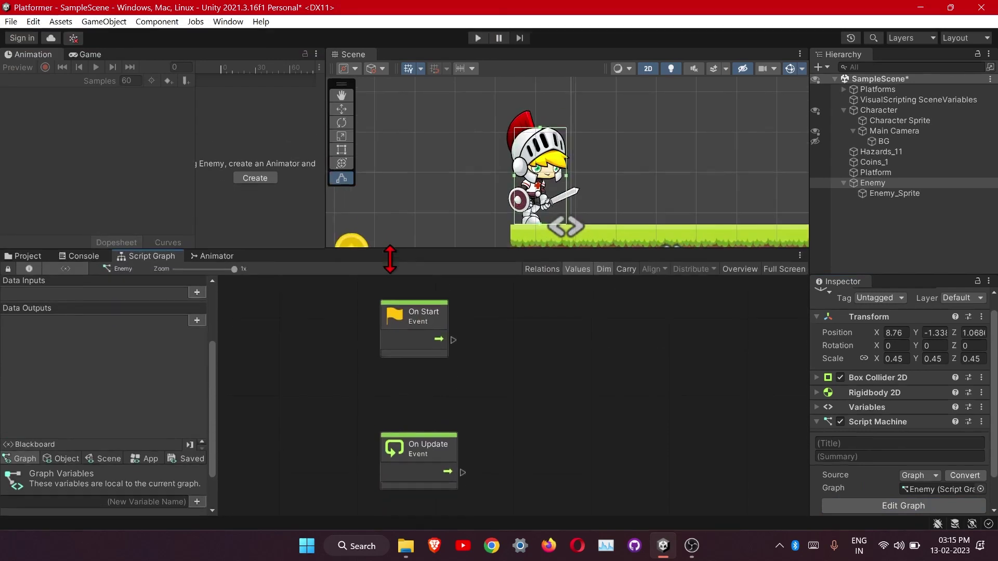
pyautogui.moveTo(556, 233); pyautogui.dragTo(470, 177, button='middle')
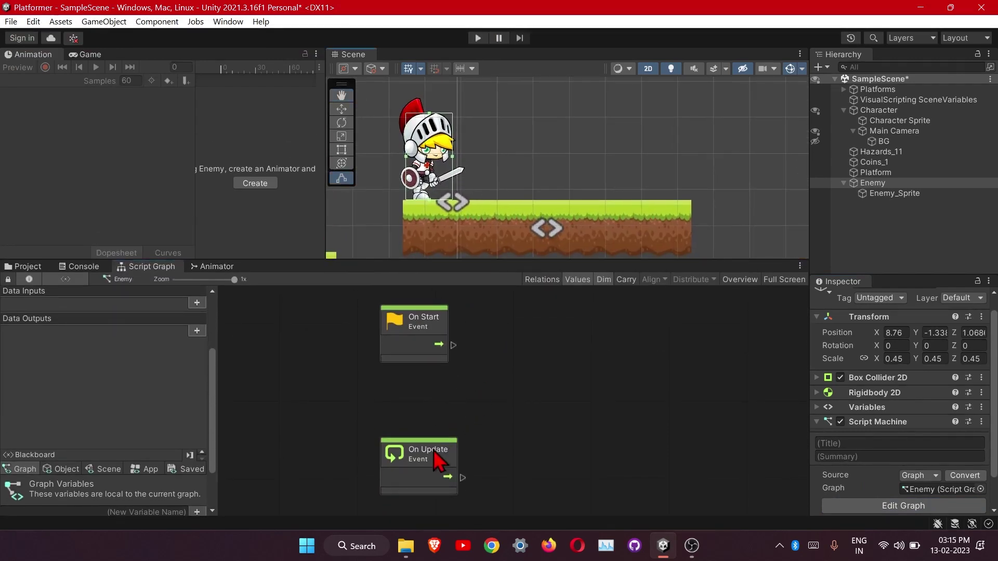
pyautogui.moveTo(437, 462); pyautogui.dragTo(575, 377)
pyautogui.click(416, 354)
pyautogui.press('Delete')
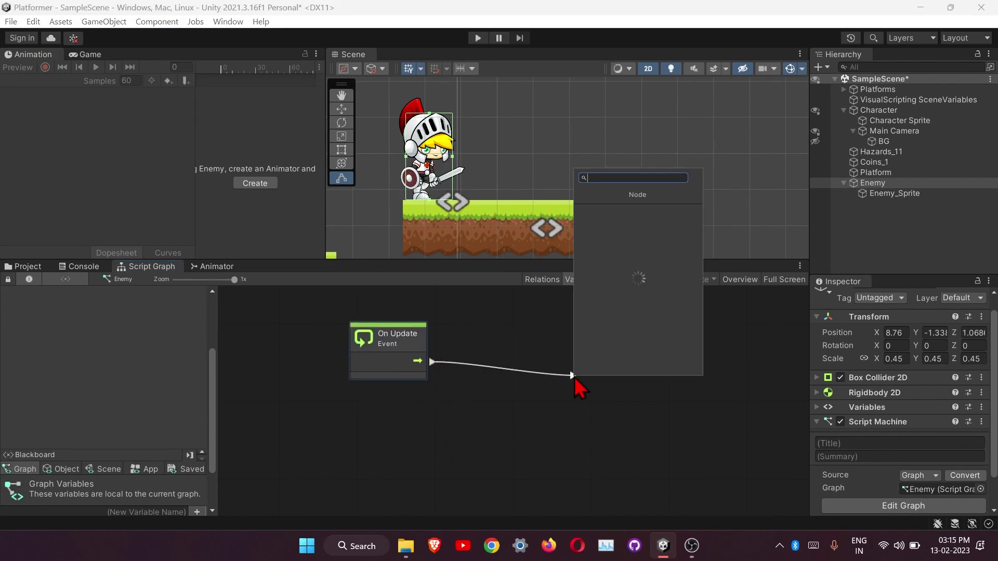
# Step: Add a Rigidbody 2D Set Velocity node fed by the On Update event's flow output
pyautogui.write('set vel')
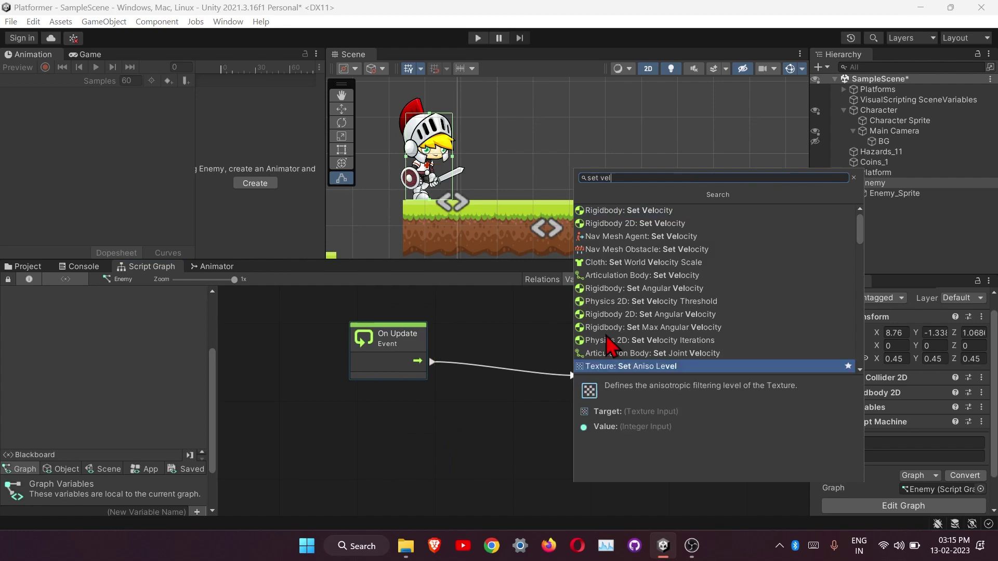
pyautogui.click(630, 224)
# Step: Add a Create Vector 2 (X, Y) node feeding the Set Velocity node's value and arrange it below the flow line
pyautogui.moveTo(608, 408); pyautogui.dragTo(548, 446)
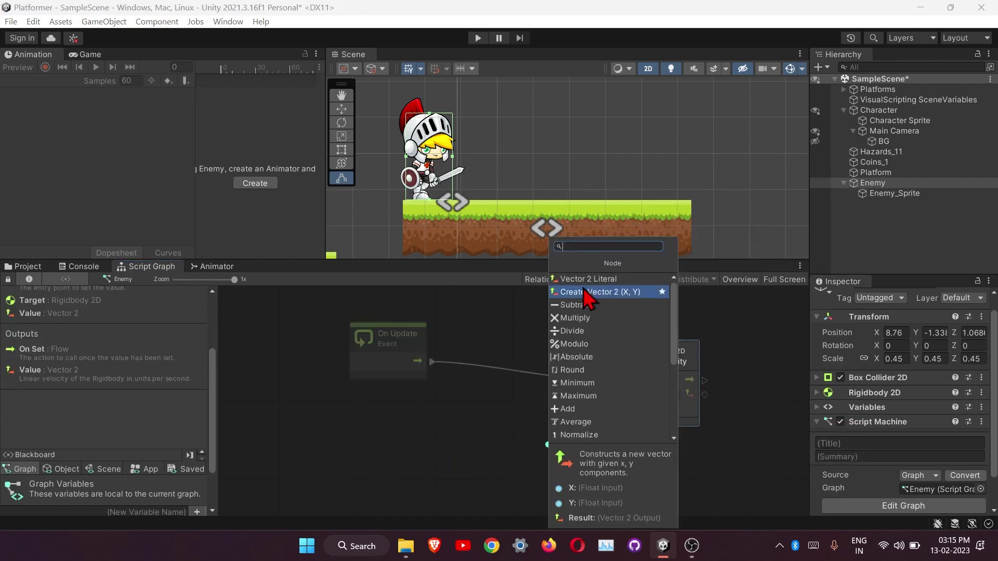
pyautogui.click(582, 296)
pyautogui.moveTo(524, 432); pyautogui.dragTo(529, 447)
pyautogui.moveTo(543, 448); pyautogui.dragTo(600, 419, button='middle')
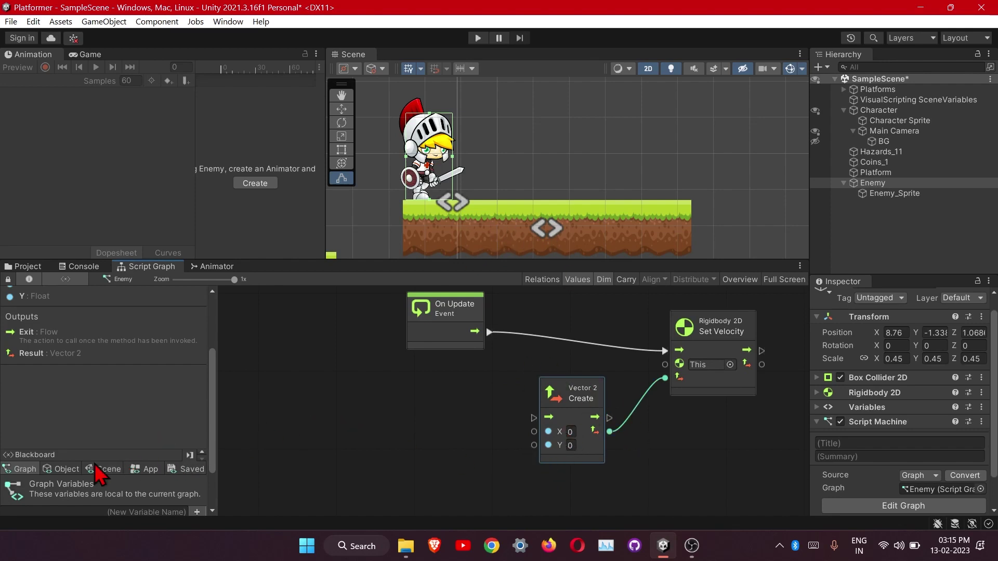
# Step: Add an object variable named Patrol_Speed with type Integer and value 3
pyautogui.click(61, 469)
pyautogui.click(104, 454)
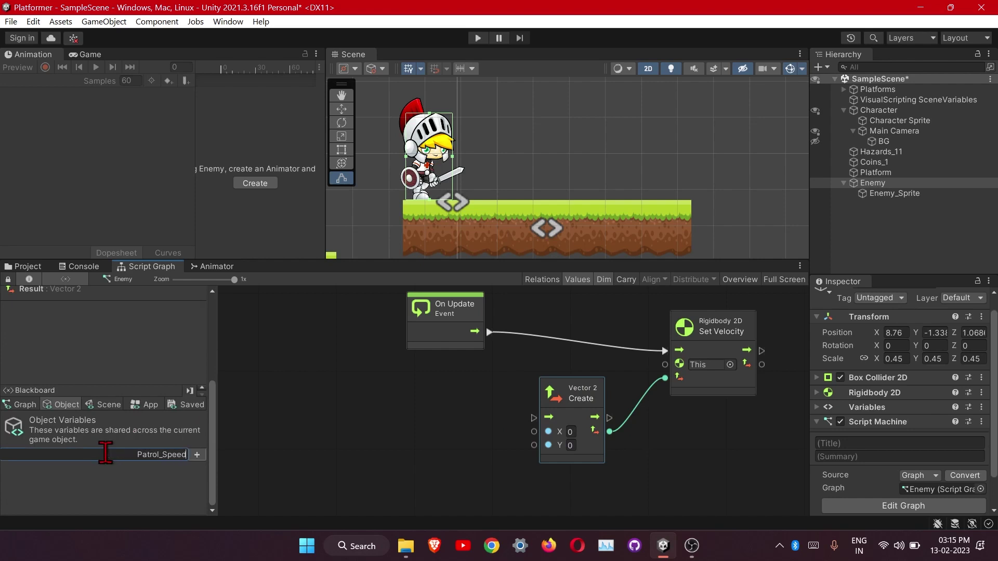
pyautogui.click(197, 455)
pyautogui.click(122, 470)
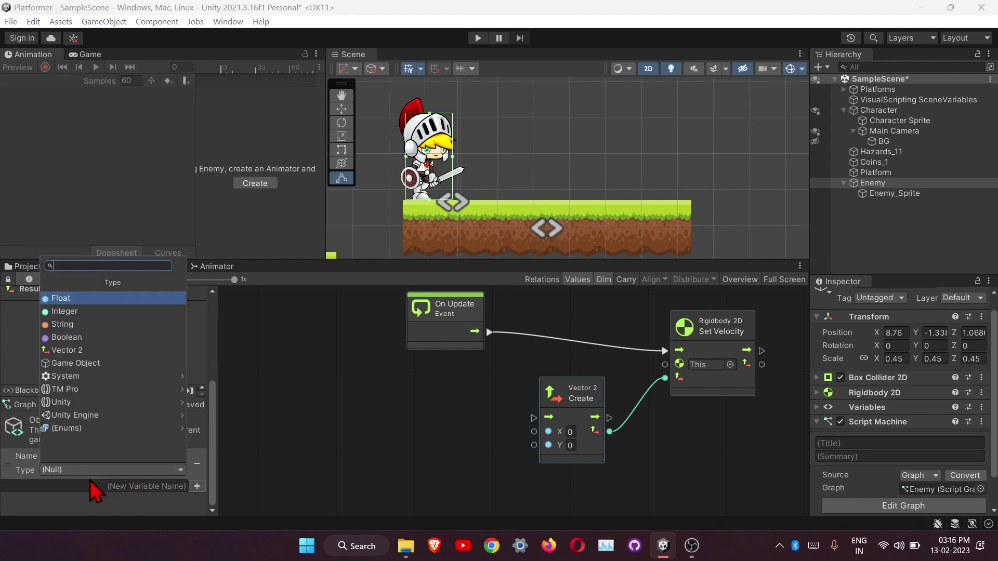
pyautogui.click(91, 322)
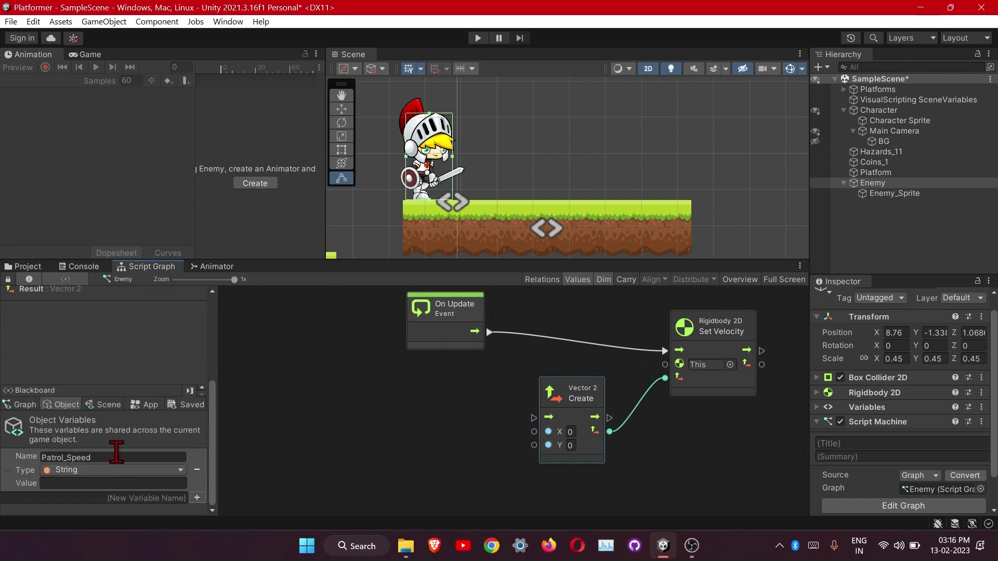
pyautogui.click(96, 470)
pyautogui.click(91, 310)
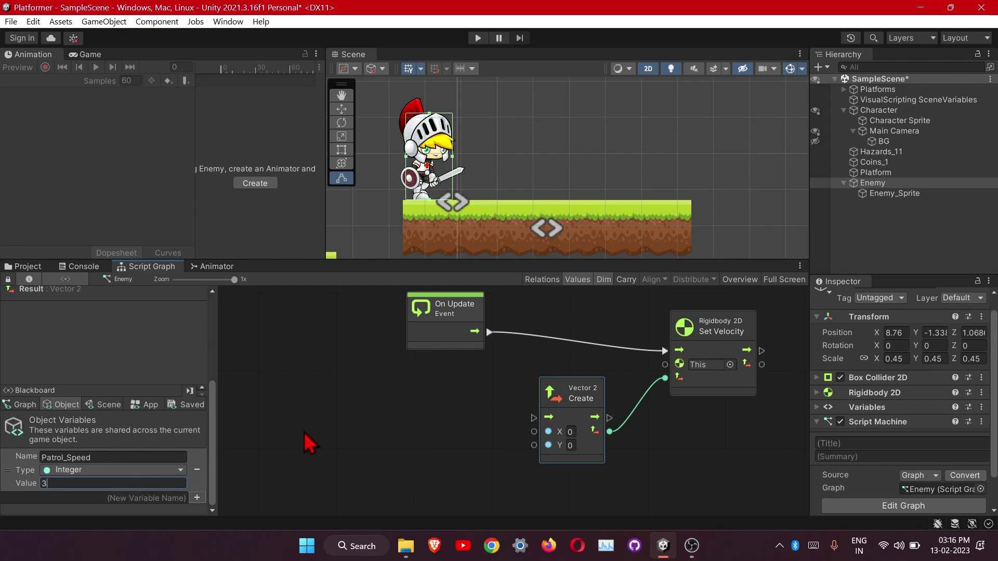
pyautogui.write('3')
# Step: Place a Get Variable node for Patrol_Speed in the graph and connect its output to the Vector 2 node's X input
pyautogui.moveTo(6, 479); pyautogui.dragTo(309, 371)
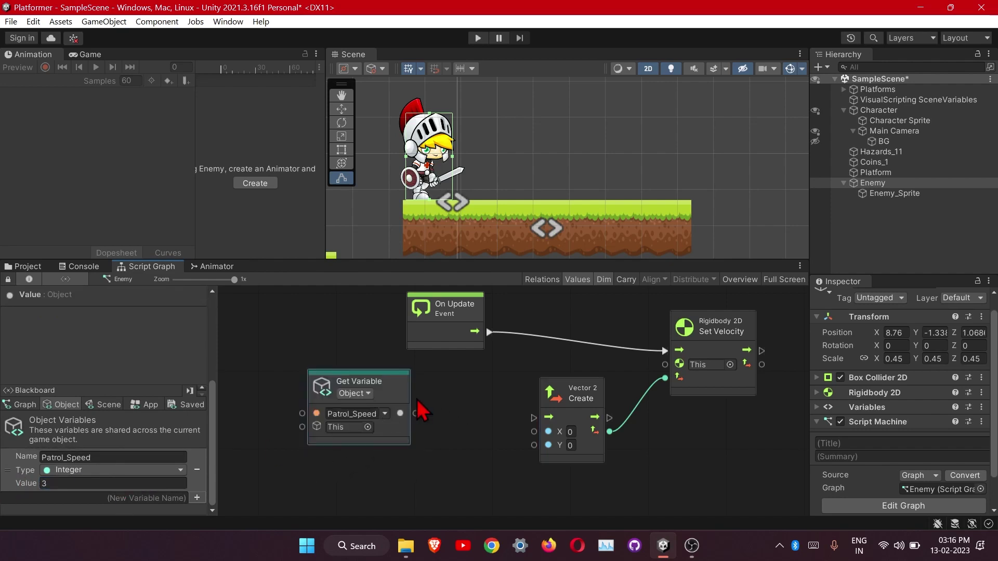
pyautogui.moveTo(415, 413); pyautogui.dragTo(533, 432)
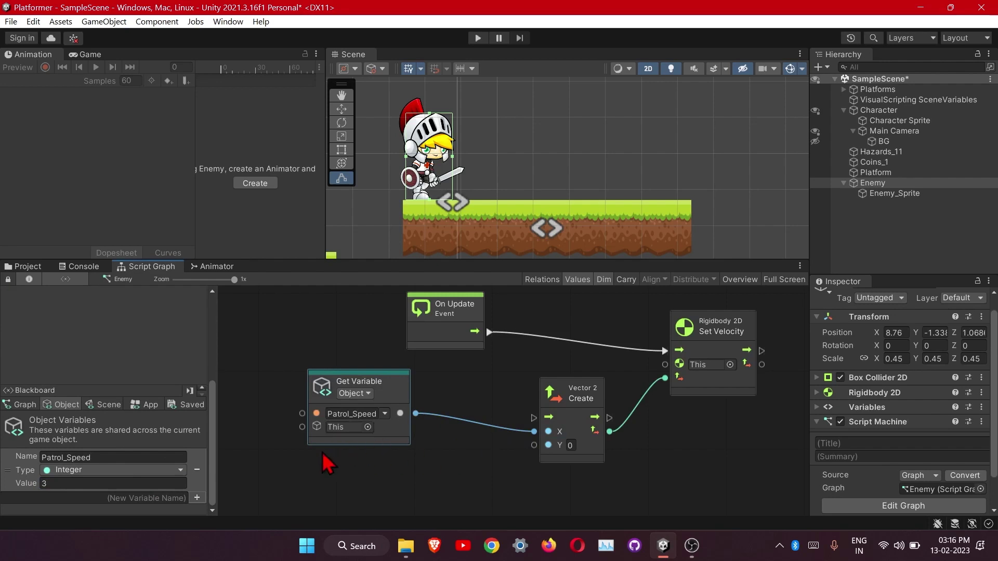
pyautogui.moveTo(361, 462); pyautogui.dragTo(332, 445, button='middle')
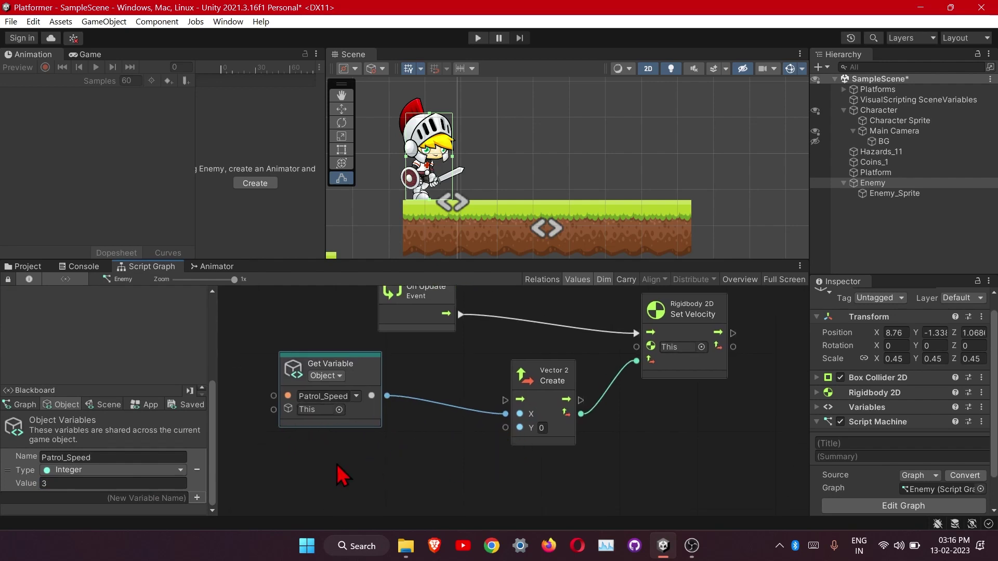
# Step: Add a Rigidbody 2D Get Velocity node to the graph and place it below the Patrol_Speed Get Variable node
pyautogui.rightClick(310, 398)
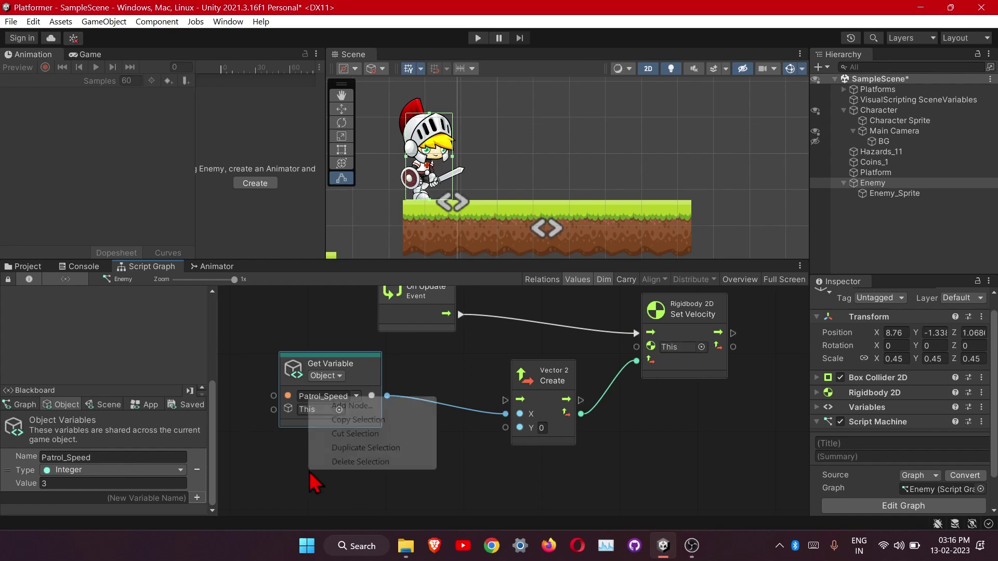
pyautogui.click(359, 405)
pyautogui.write('g')
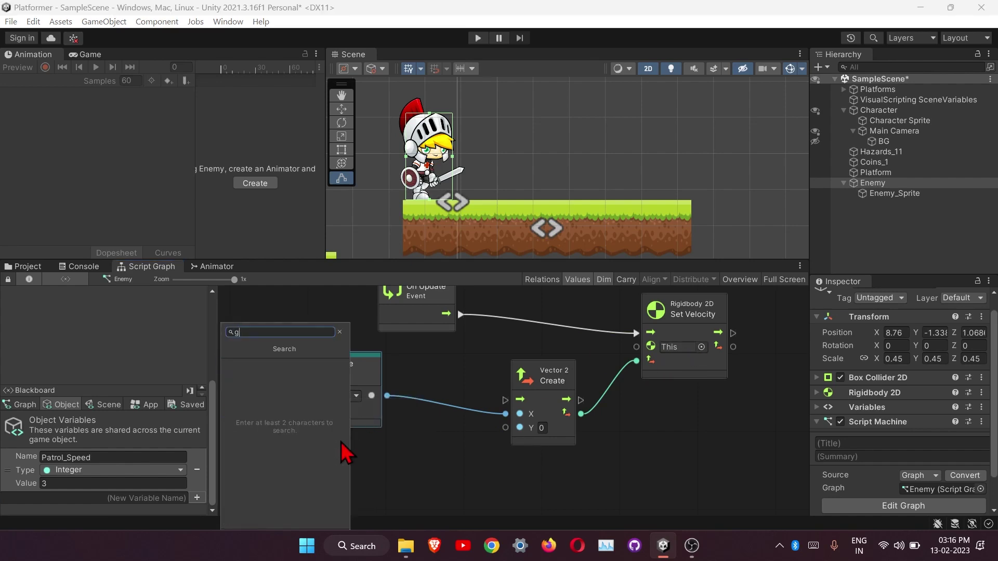
pyautogui.write('et ve')
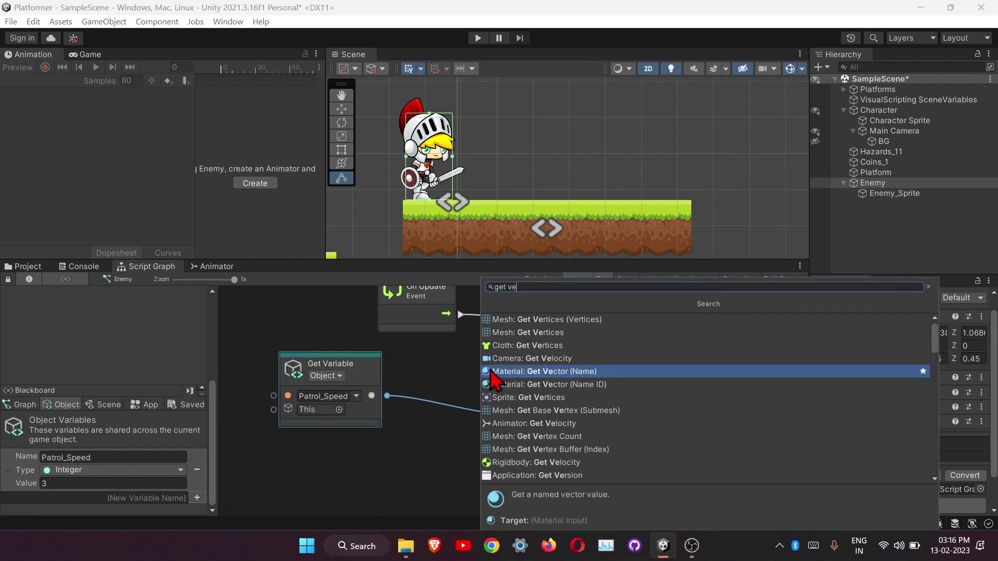
pyautogui.scroll(-2, 540, 457)
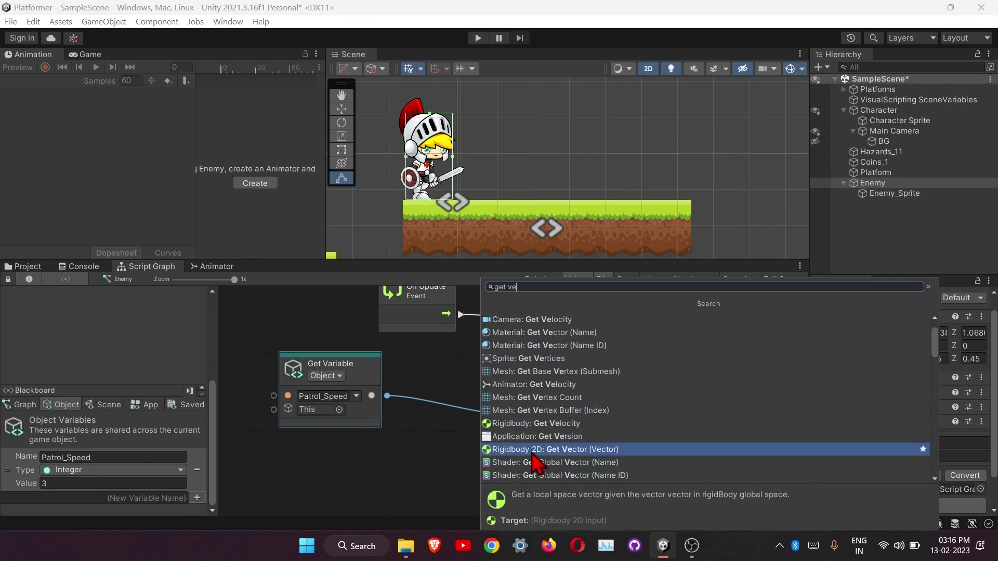
pyautogui.scroll(-2, 536, 459)
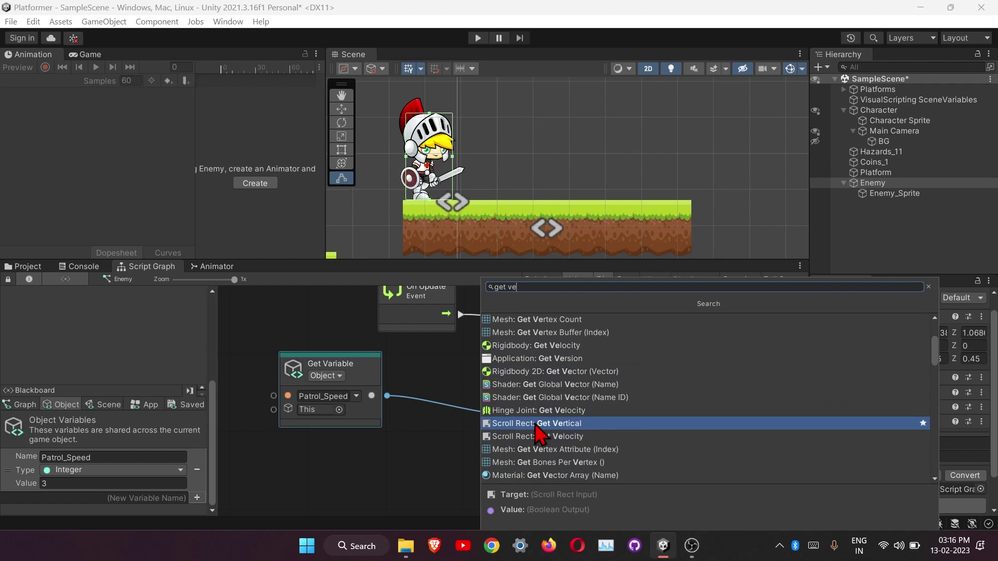
pyautogui.write('lo')
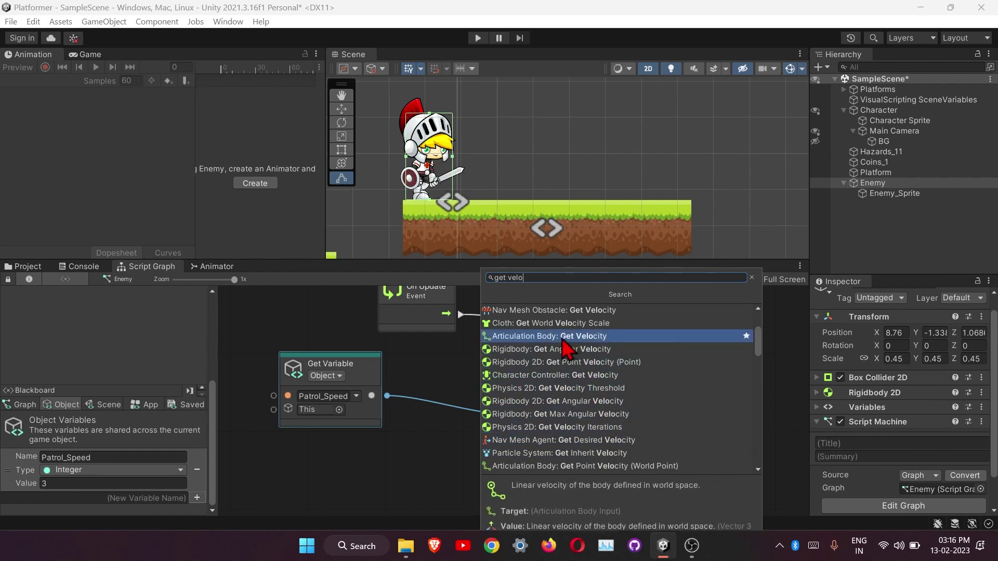
pyautogui.write('c')
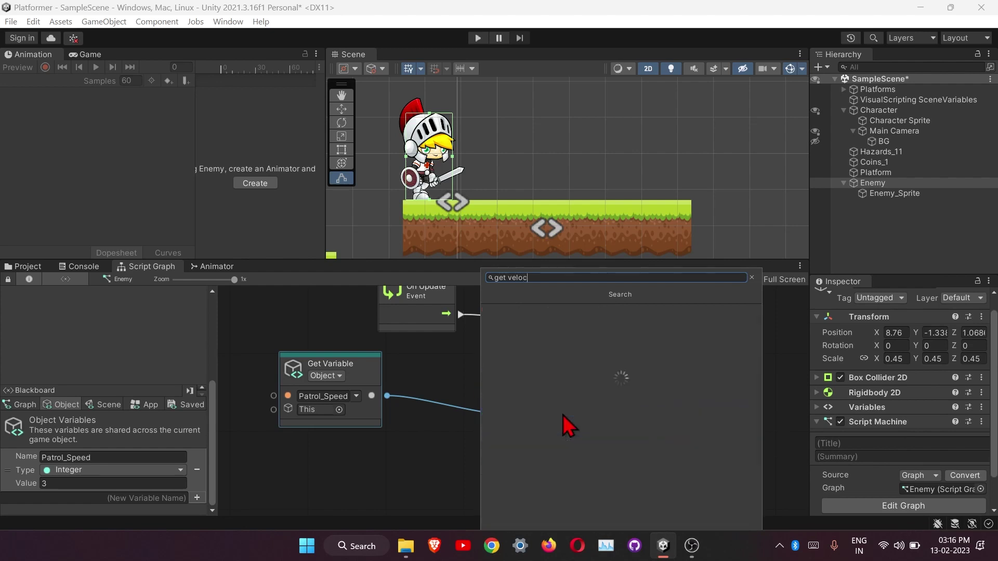
pyautogui.write('i')
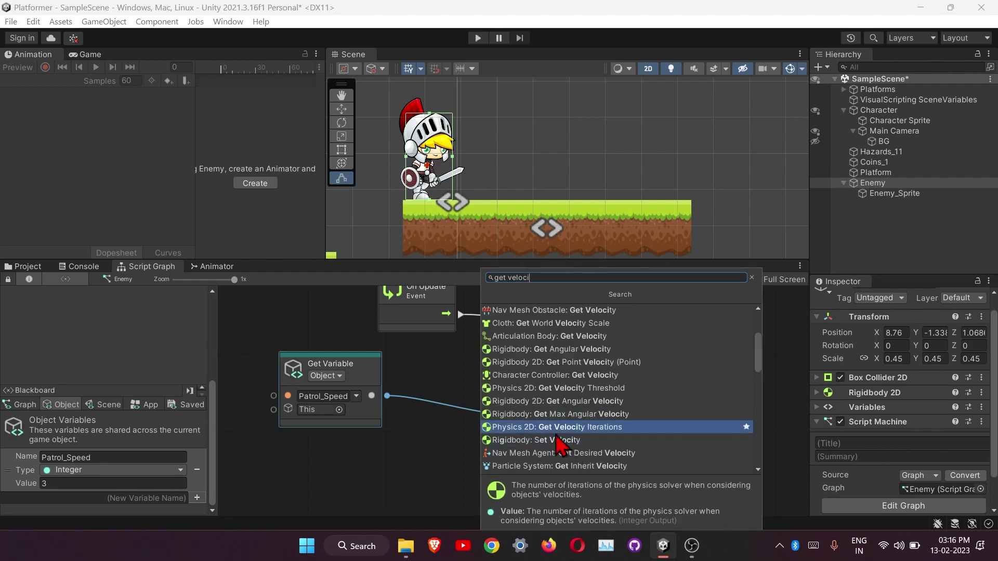
pyautogui.scroll(-3, 576, 434)
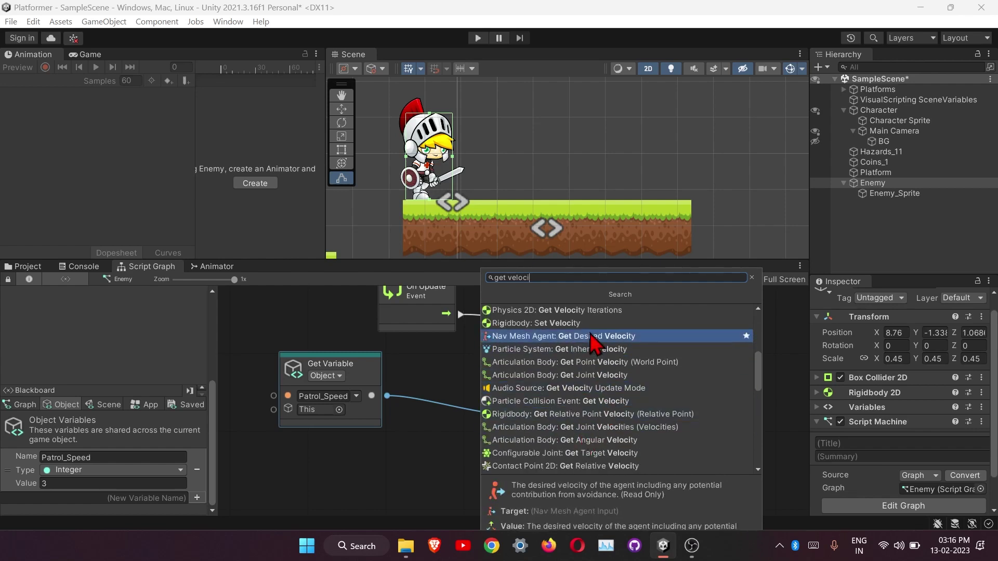
pyautogui.scroll(-3, 569, 441)
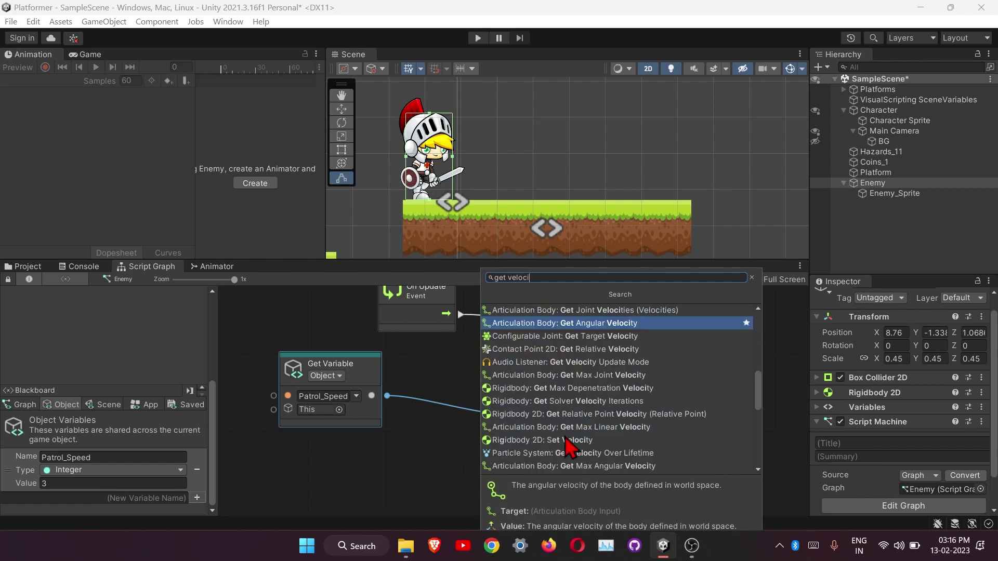
pyautogui.scroll(-2, 593, 446)
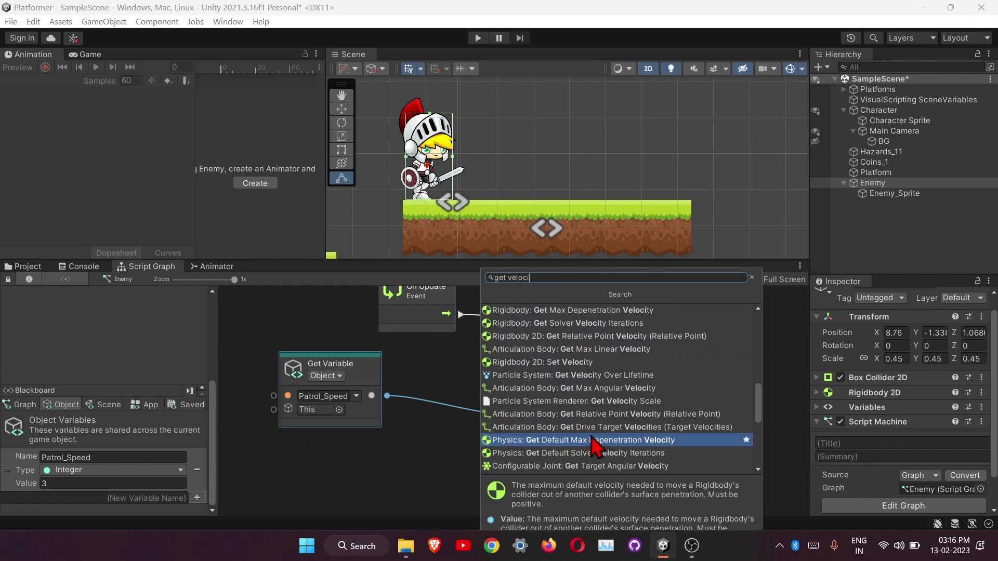
pyautogui.scroll(-5, 519, 380)
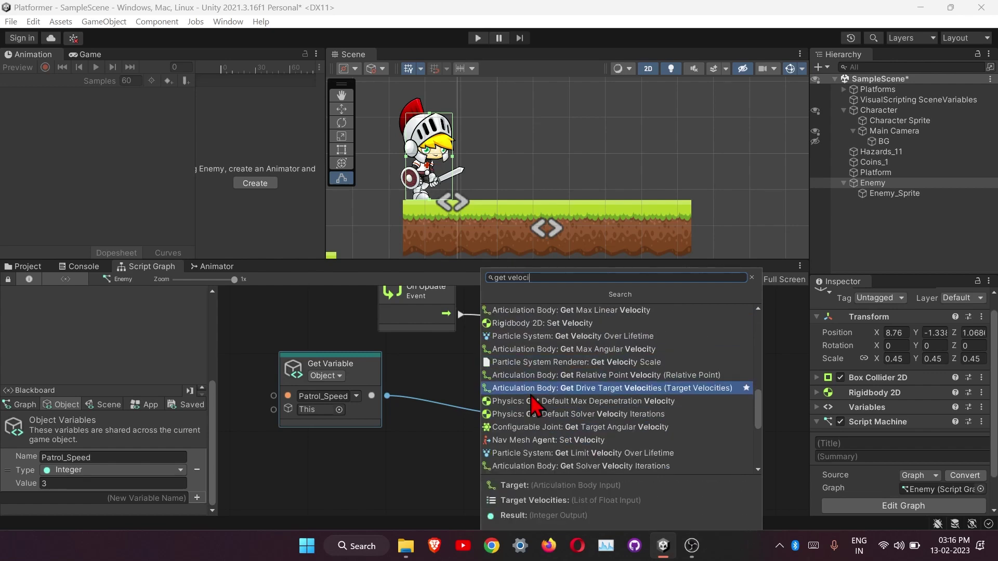
pyautogui.scroll(-2, 540, 418)
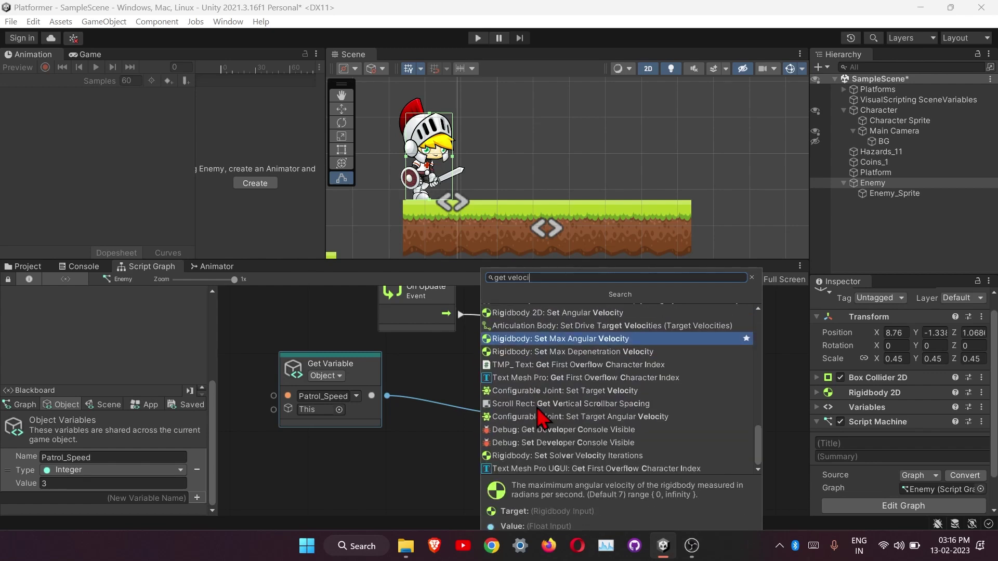
pyautogui.scroll(4, 540, 418)
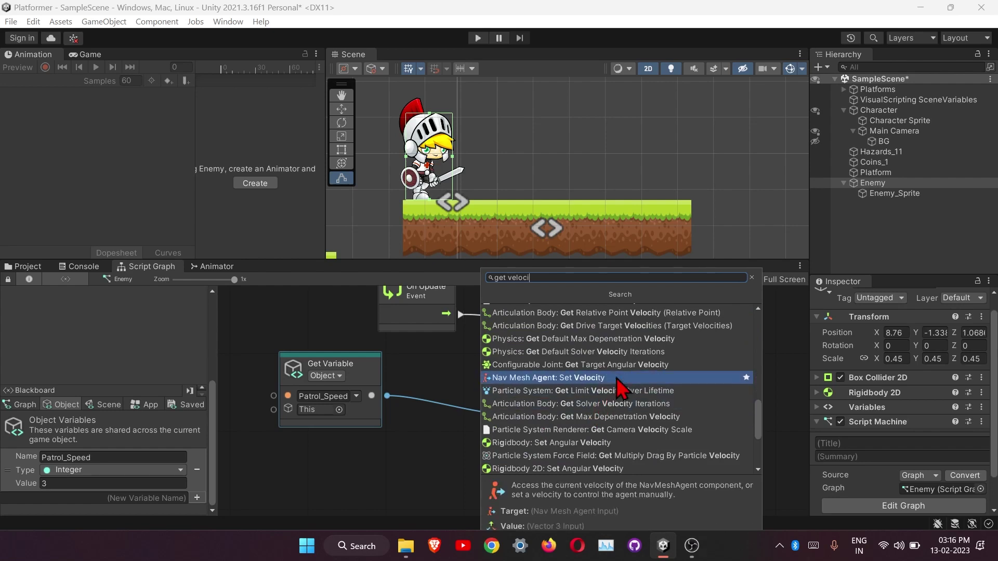
pyautogui.scroll(3, 617, 390)
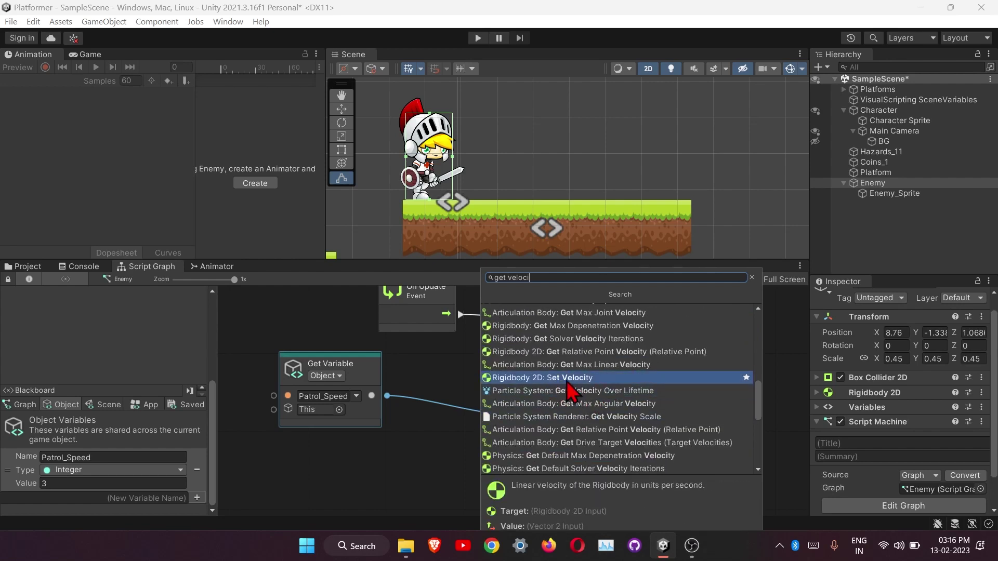
pyautogui.scroll(-1, 571, 393)
pyautogui.scroll(4, 571, 393)
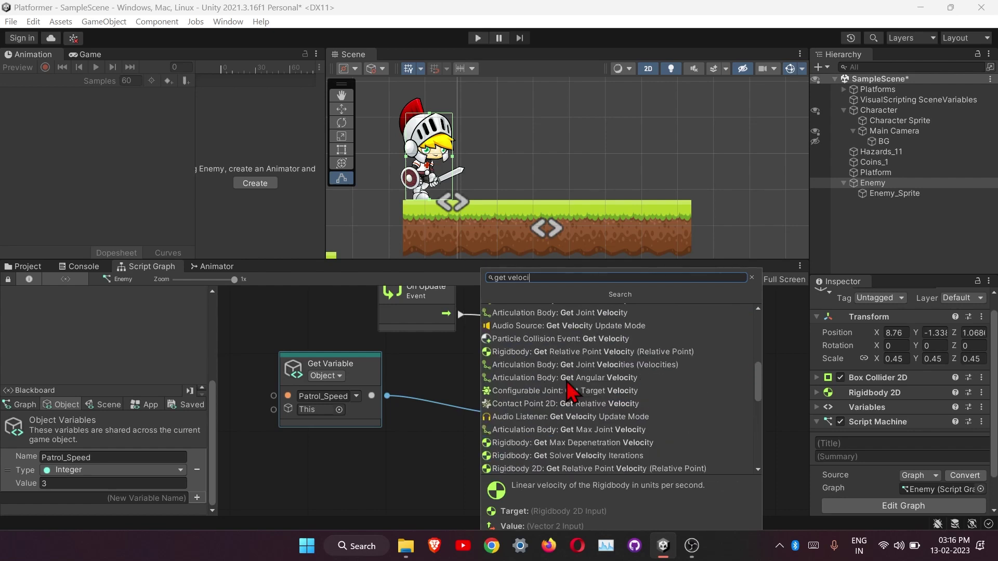
pyautogui.scroll(3, 586, 416)
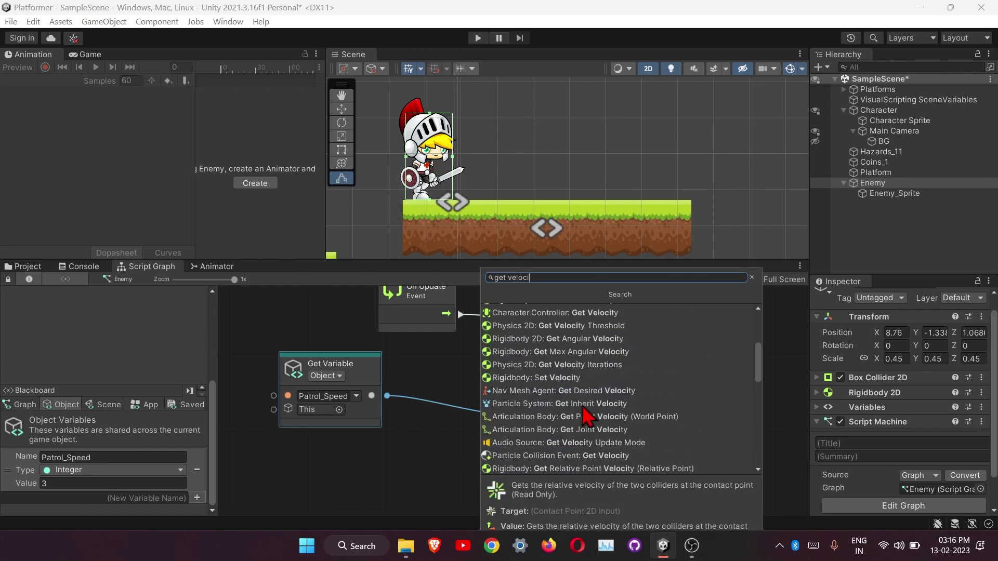
pyautogui.scroll(5, 594, 403)
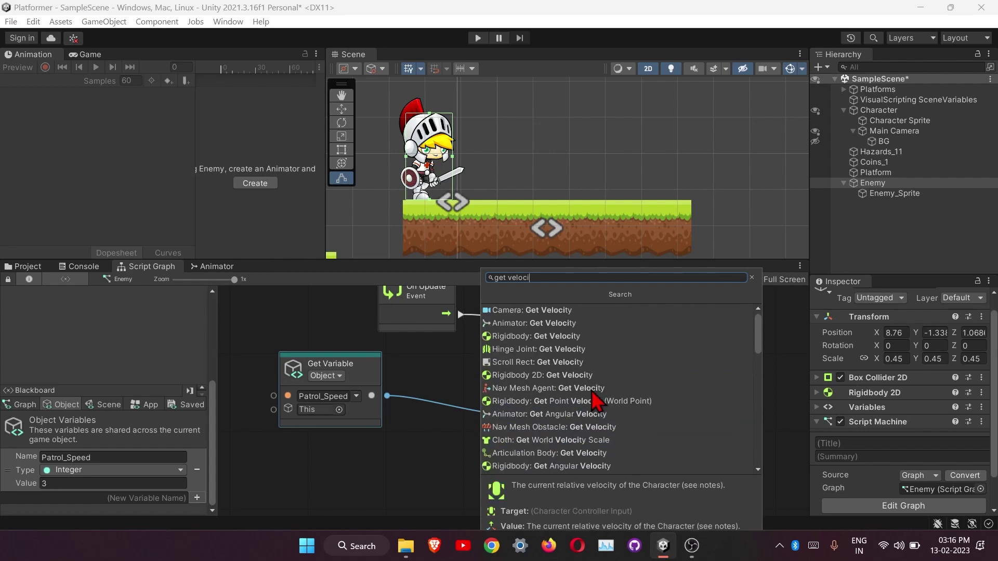
pyautogui.click(551, 376)
pyautogui.moveTo(363, 494); pyautogui.dragTo(306, 474)
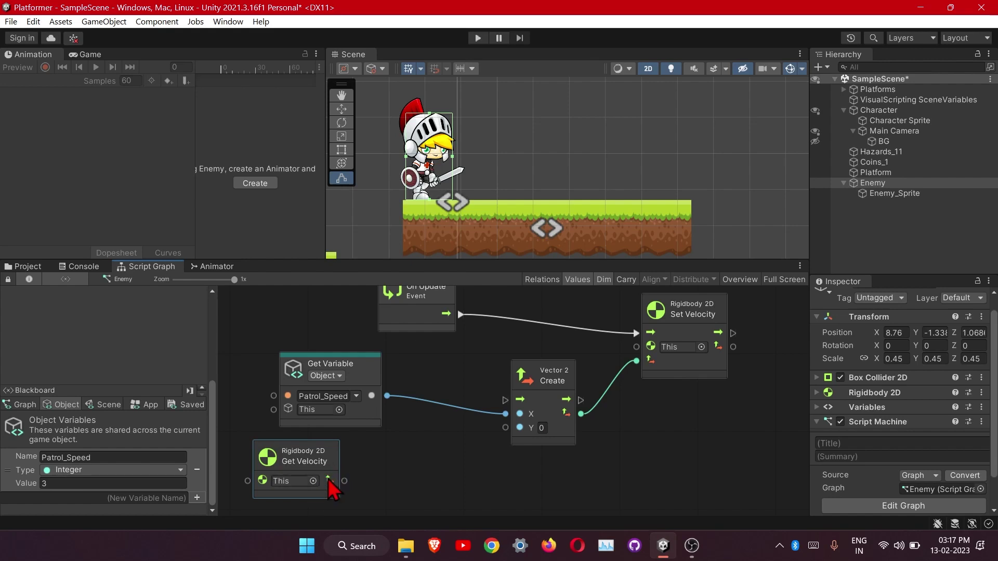
# Step: Add a Vector 2 Get Y node fed by Get Velocity and connect its output to the Vector 2 Create node's Y input
pyautogui.moveTo(345, 480); pyautogui.dragTo(422, 491)
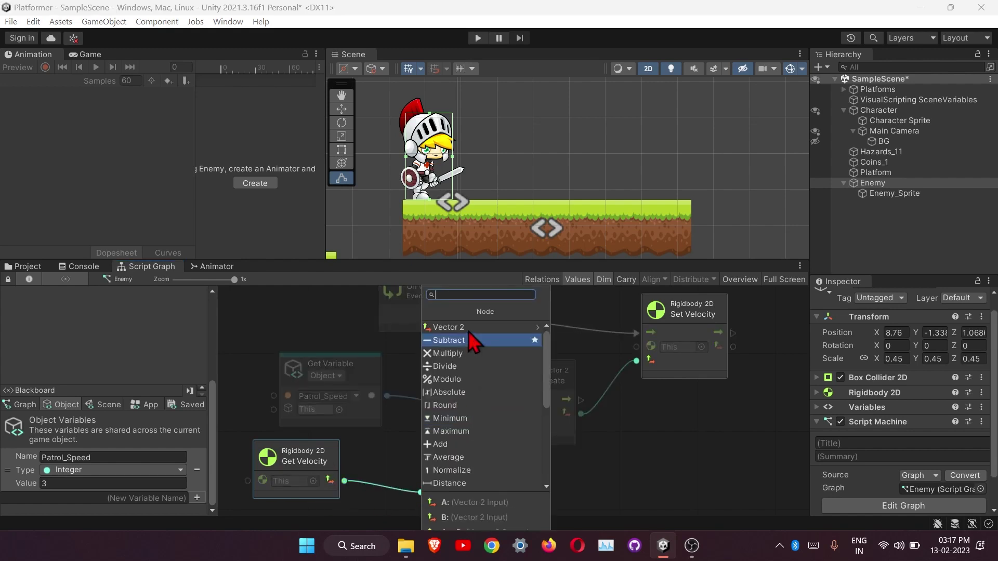
pyautogui.click(474, 340)
pyautogui.click(467, 461)
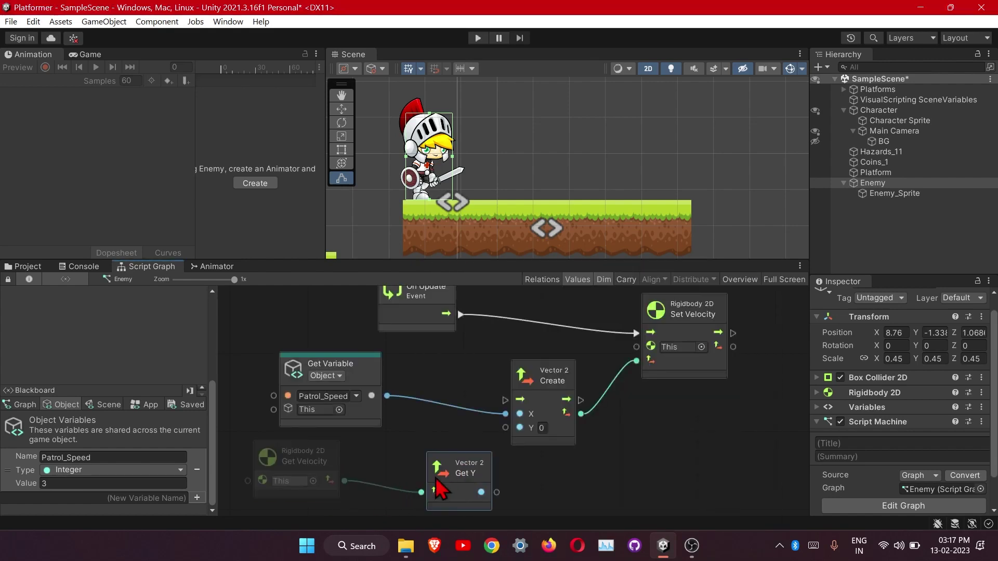
pyautogui.moveTo(440, 488); pyautogui.dragTo(505, 428)
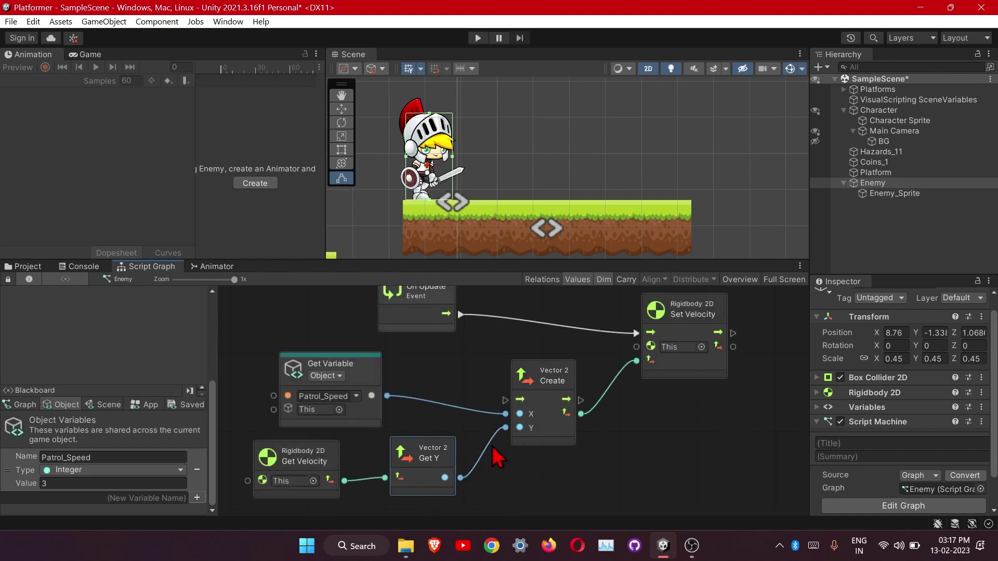
# Step: Move the Get Velocity and Get Y nodes closer together and enclose all the movement nodes in a group
pyautogui.scroll(-4, 497, 457)
pyautogui.moveTo(414, 438); pyautogui.dragTo(454, 457)
pyautogui.moveTo(385, 463); pyautogui.dragTo(409, 463)
pyautogui.keyDown('ctrl'); pyautogui.moveTo(336, 312); pyautogui.dragTo(653, 486); pyautogui.keyUp('ctrl')
# Step: Arrange the On Update, Get Variable, Vector 2 Create and Set Velocity nodes compactly inside the group
pyautogui.moveTo(604, 403); pyautogui.dragTo(575, 398)
pyautogui.moveTo(443, 420); pyautogui.dragTo(394, 411)
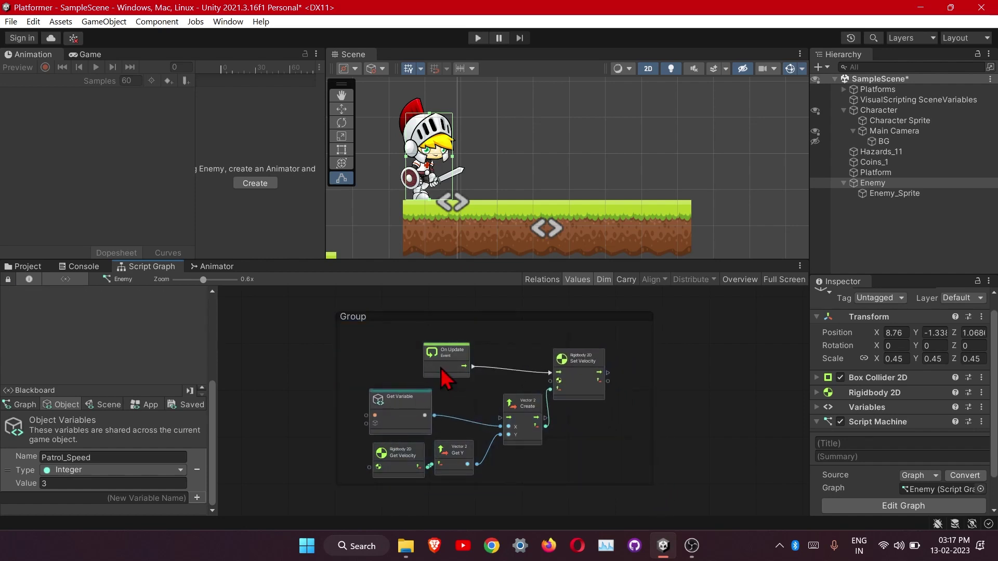
pyautogui.moveTo(443, 374); pyautogui.dragTo(390, 373)
pyautogui.moveTo(528, 423); pyautogui.dragTo(500, 406)
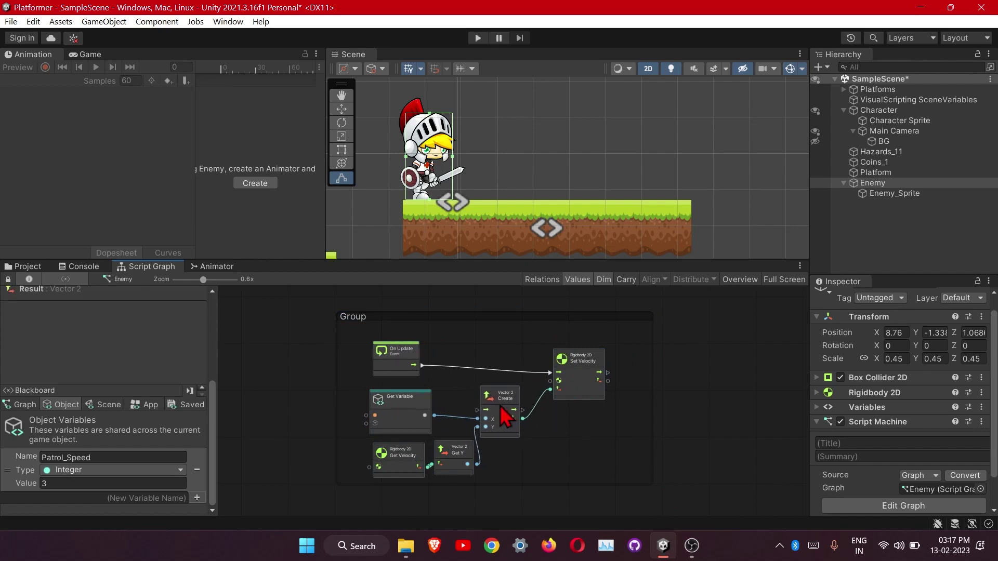
pyautogui.moveTo(575, 381); pyautogui.dragTo(568, 375)
pyautogui.moveTo(582, 421); pyautogui.dragTo(509, 428, button='middle')
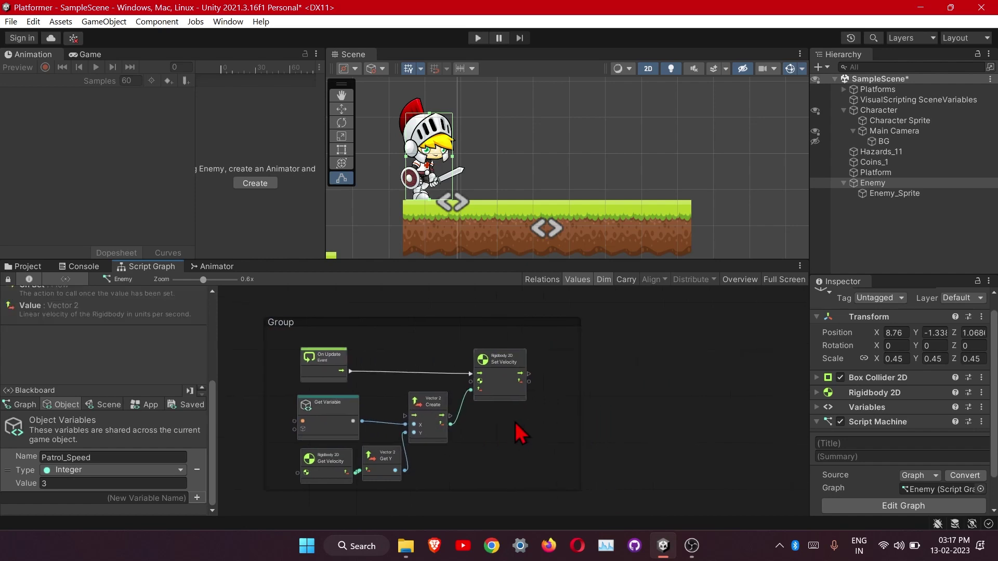
pyautogui.scroll(-1, 514, 422)
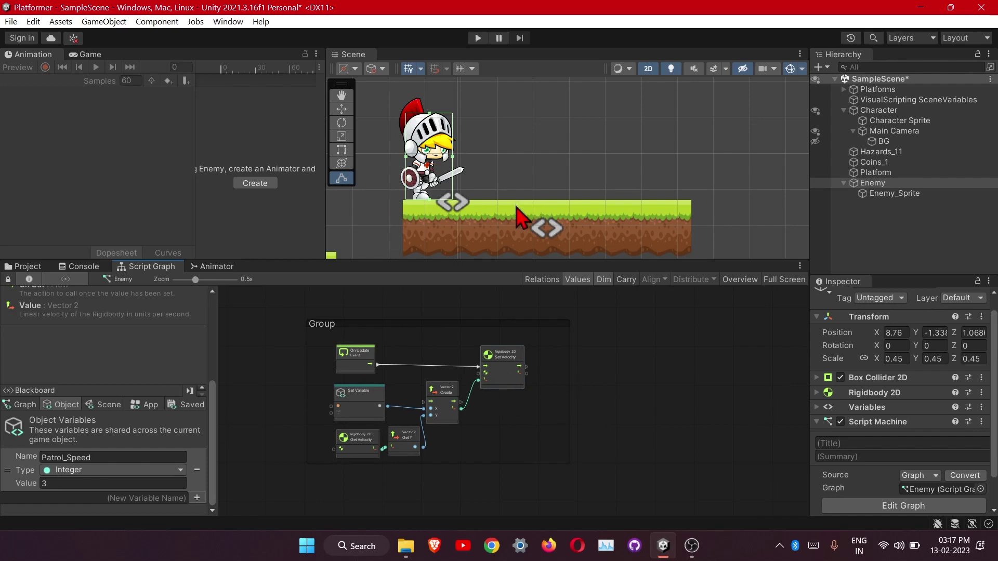
# Step: Create an empty game object at the scene root and name it Flip_Point
pyautogui.scroll(1, 517, 216)
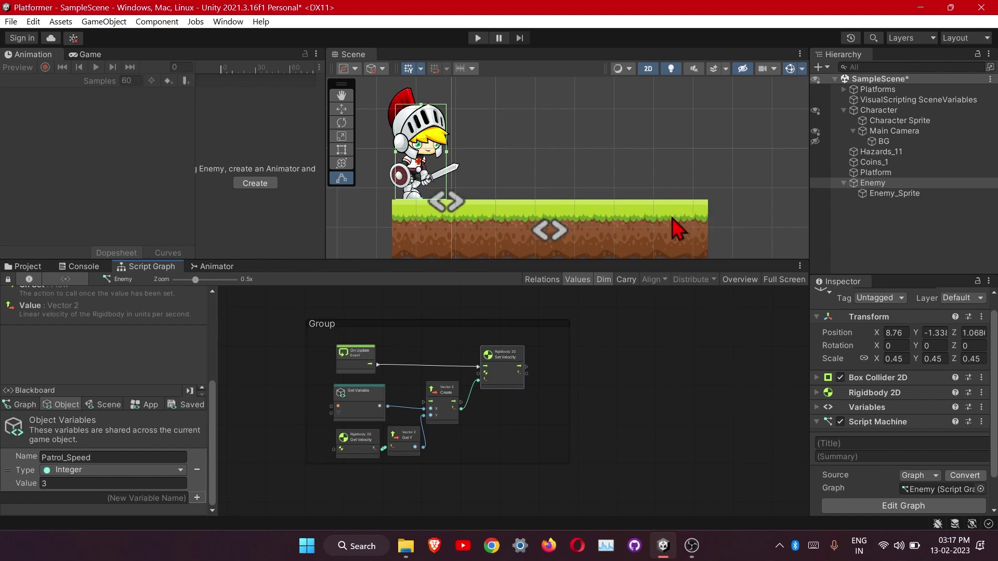
pyautogui.click(882, 224)
pyautogui.rightClick(856, 229)
pyautogui.click(868, 354)
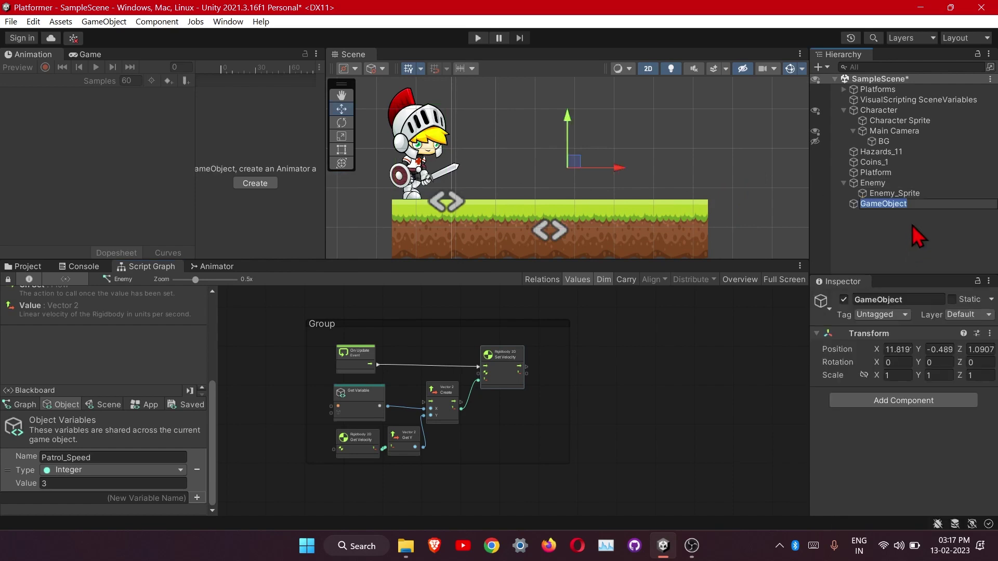
pyautogui.write('Flip_Point')
pyautogui.click(912, 226)
# Step: Give Flip_Point a red diamond icon and move it onto the platform's top surface ahead of the knight, at about X 10.42, Y -1.25
pyautogui.click(876, 206)
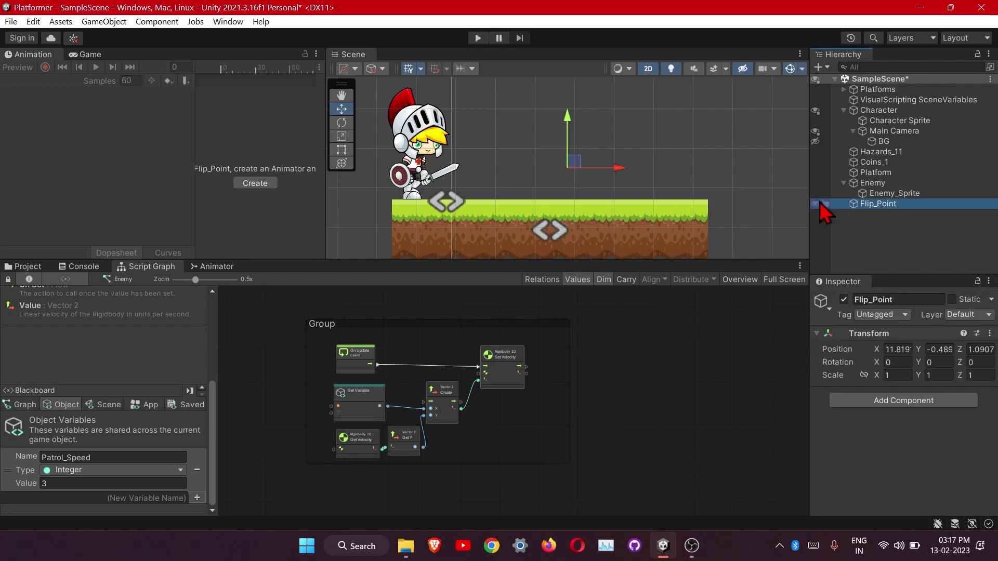
pyautogui.click(822, 304)
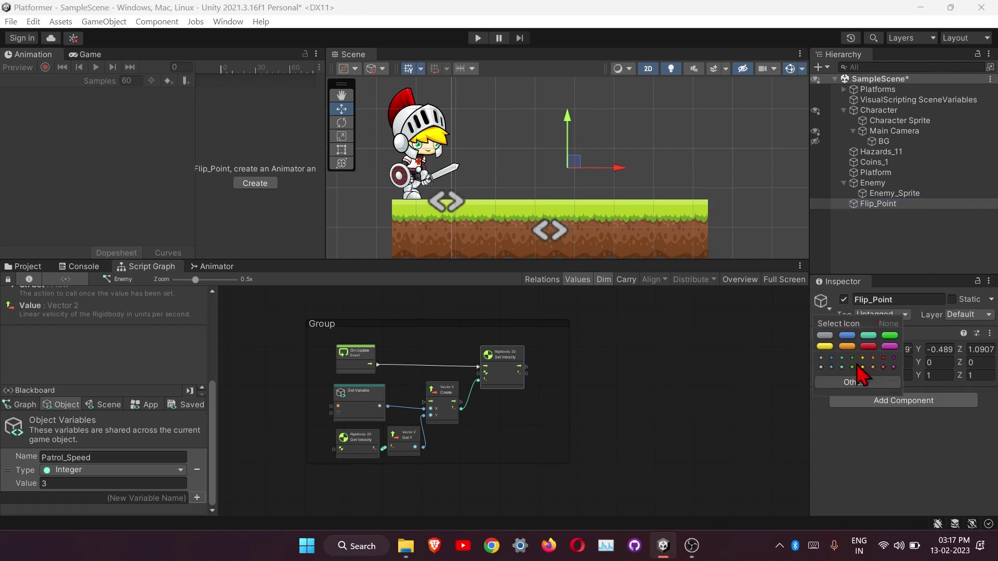
pyautogui.click(883, 367)
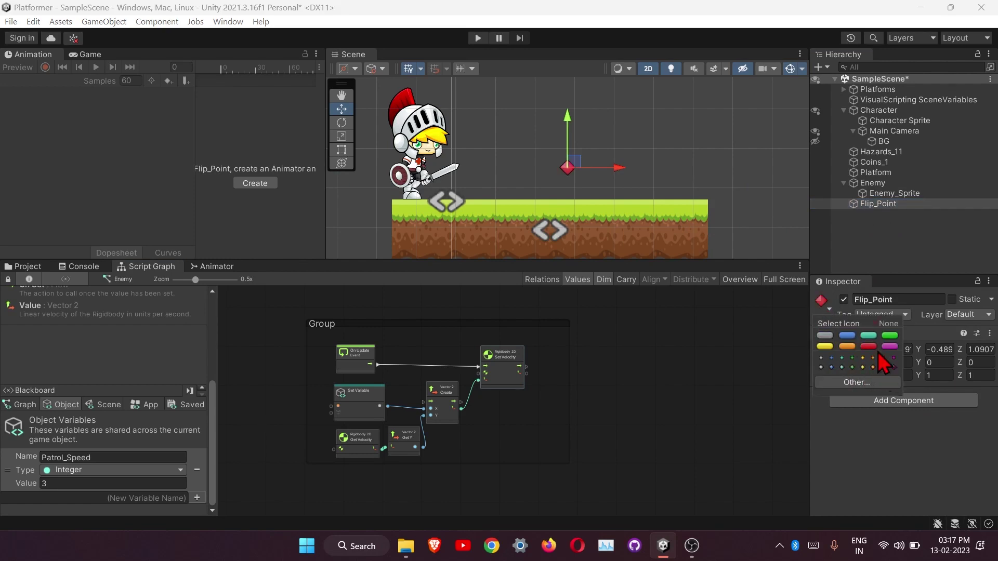
pyautogui.click(573, 152)
pyautogui.moveTo(573, 152); pyautogui.dragTo(560, 196)
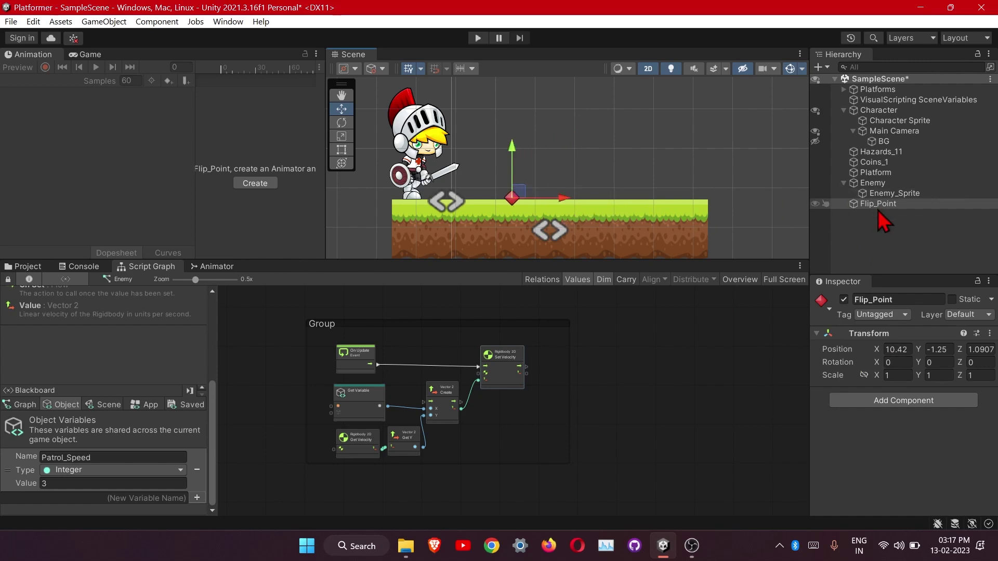
# Step: Make Flip_Point a child of Enemy and shift it further from the knight to a local X position of about 4.6
pyautogui.moveTo(878, 209); pyautogui.dragTo(877, 185)
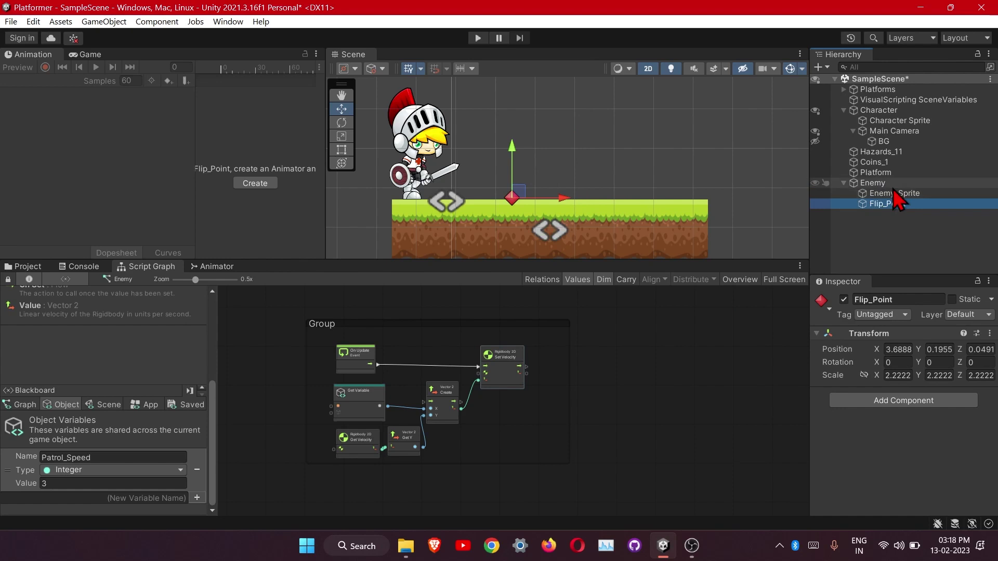
pyautogui.moveTo(540, 208); pyautogui.dragTo(556, 209)
pyautogui.scroll(-2, 554, 410)
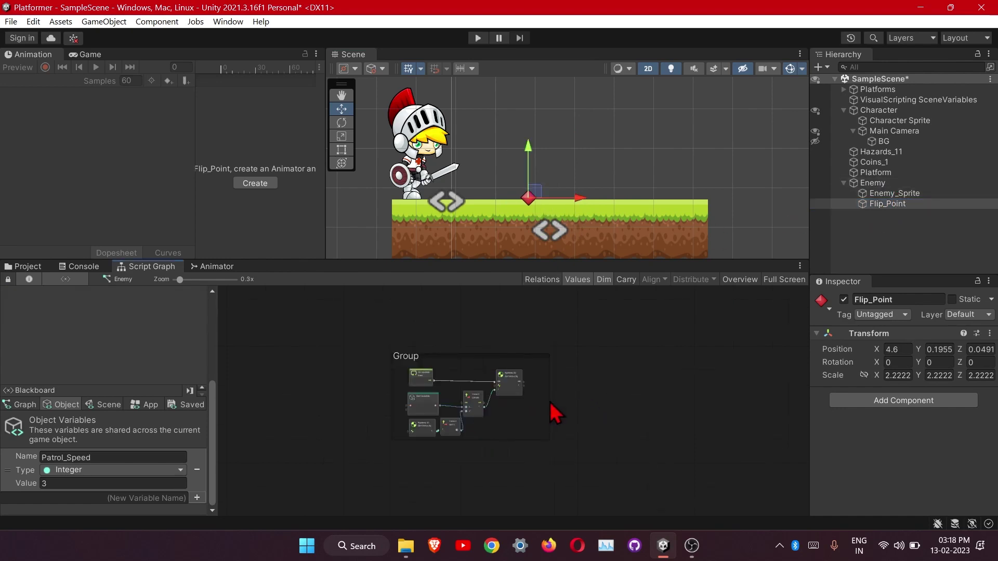
pyautogui.scroll(4, 535, 423)
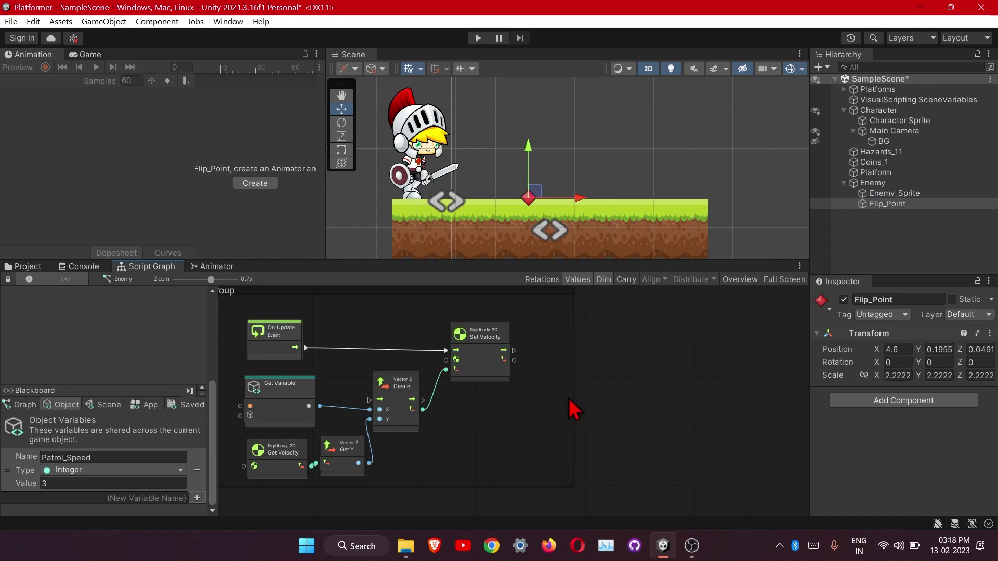
# Step: Add a Custom Event node named Flip in the empty area beside the patrol velocity group
pyautogui.scroll(-3, 569, 409)
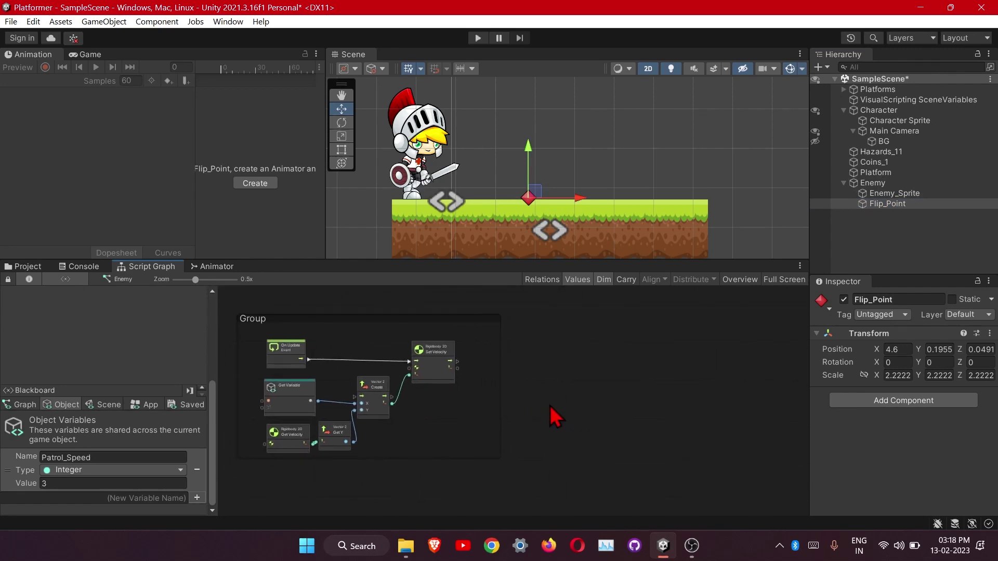
pyautogui.scroll(3, 542, 404)
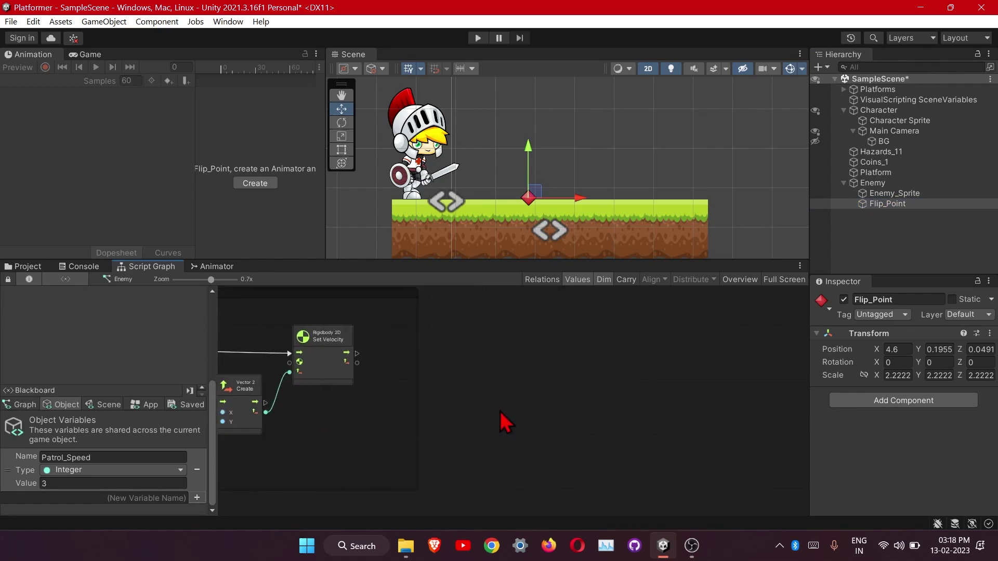
pyautogui.scroll(1, 497, 401)
pyautogui.rightClick(495, 391)
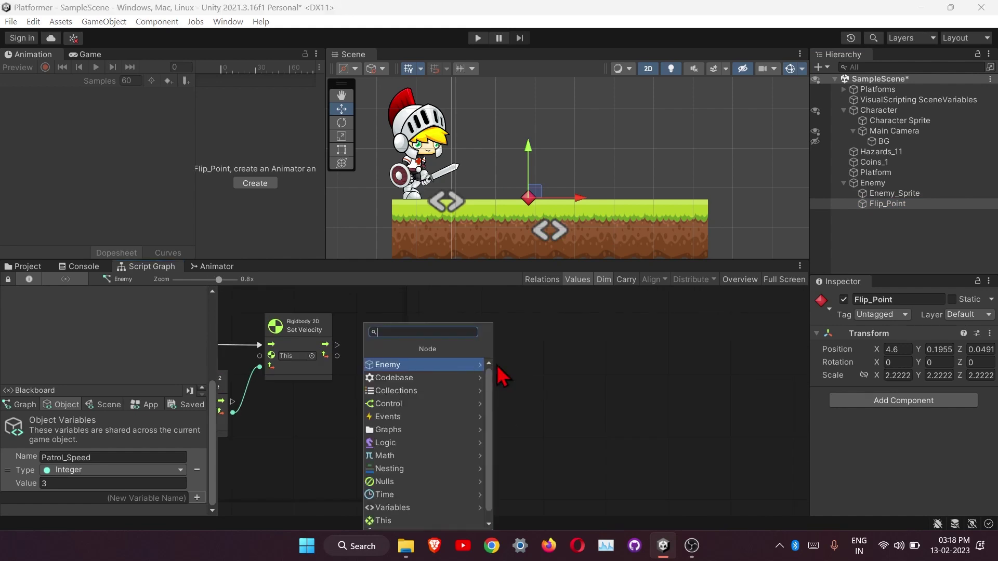
pyautogui.write('cust')
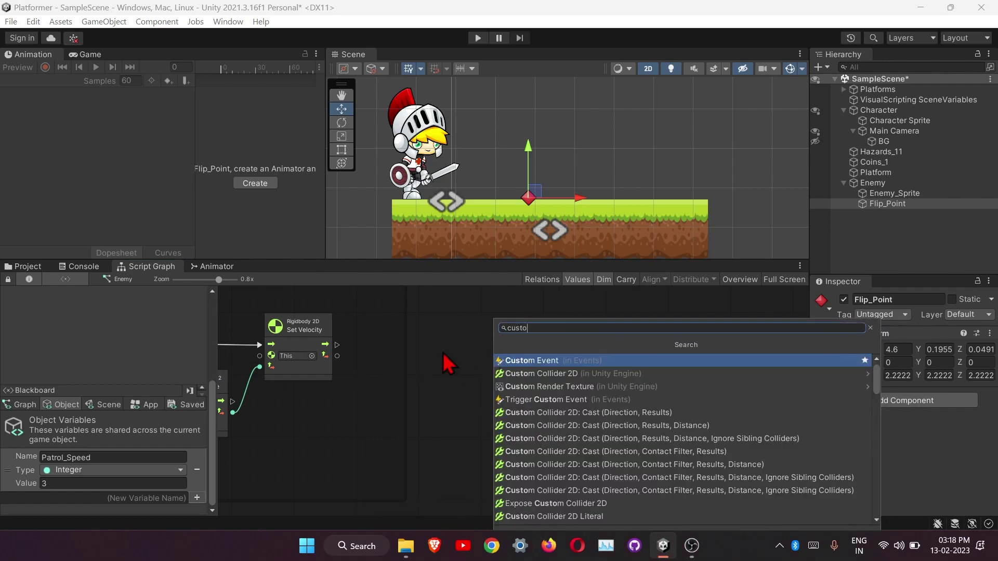
pyautogui.write('o')
pyautogui.click(543, 363)
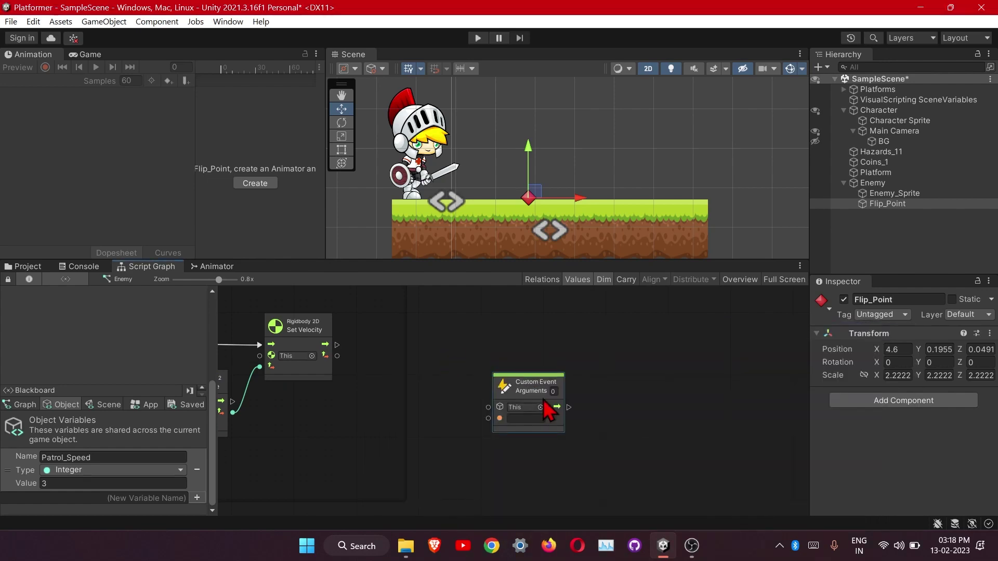
pyautogui.click(526, 422)
pyautogui.write('Flip')
pyautogui.moveTo(526, 398); pyautogui.dragTo(518, 383)
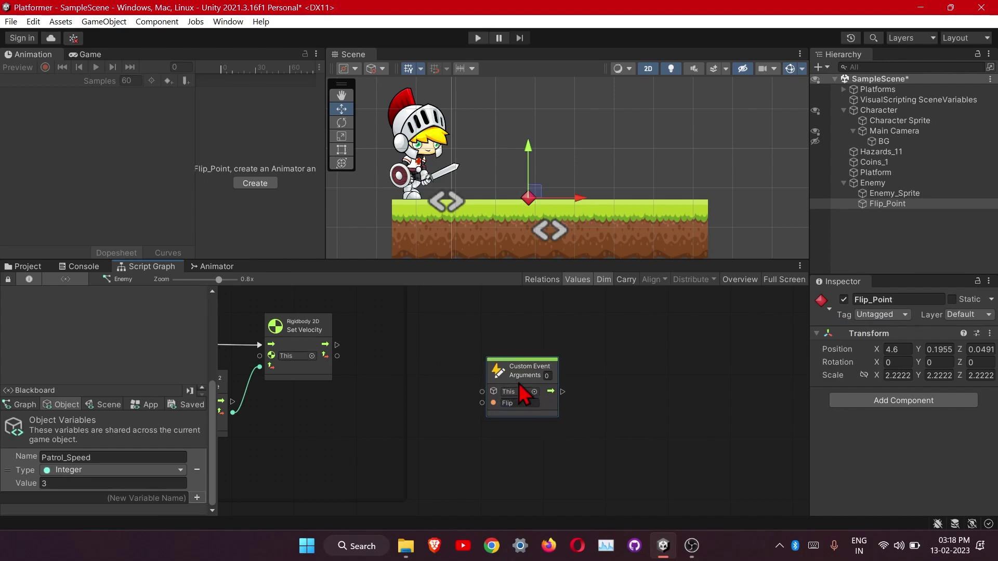
pyautogui.keyDown('ctrl'); pyautogui.scroll(2, 519, 414); pyautogui.keyUp('ctrl')
pyautogui.moveTo(603, 391); pyautogui.dragTo(567, 403, button='middle')
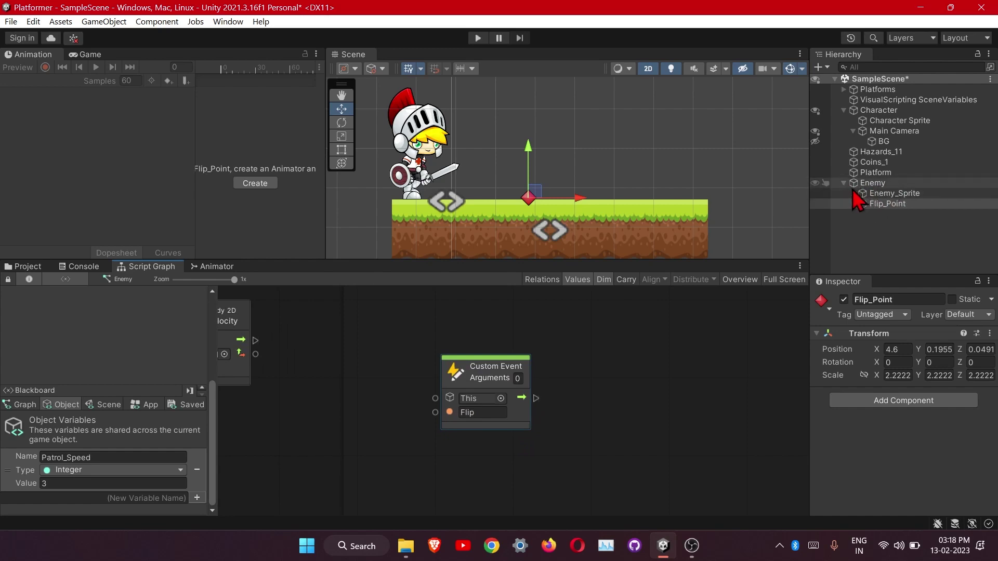
# Step: Create a folder named Prefab inside Assets/Sprites and open it
pyautogui.click(22, 267)
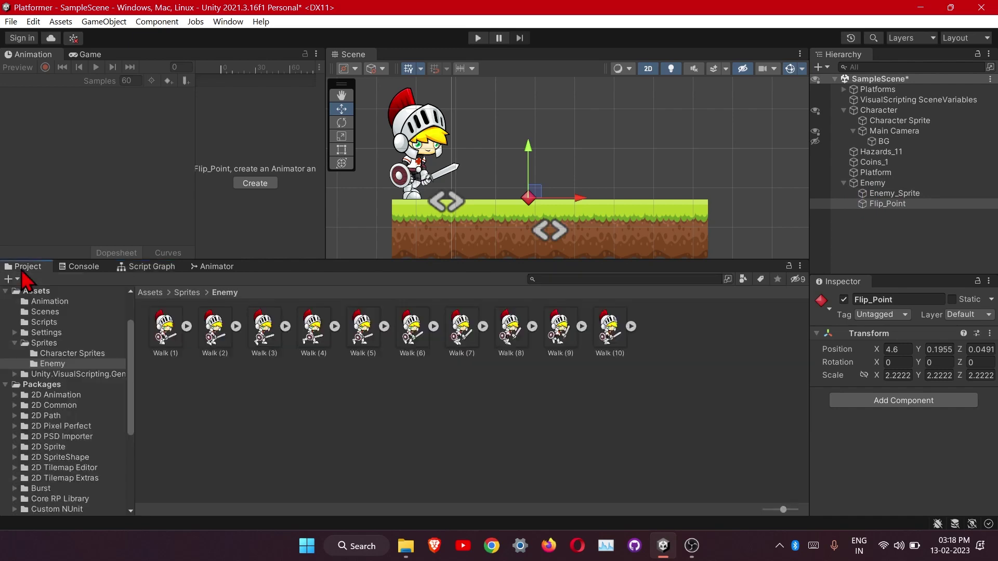
pyautogui.click(52, 343)
pyautogui.rightClick(396, 370)
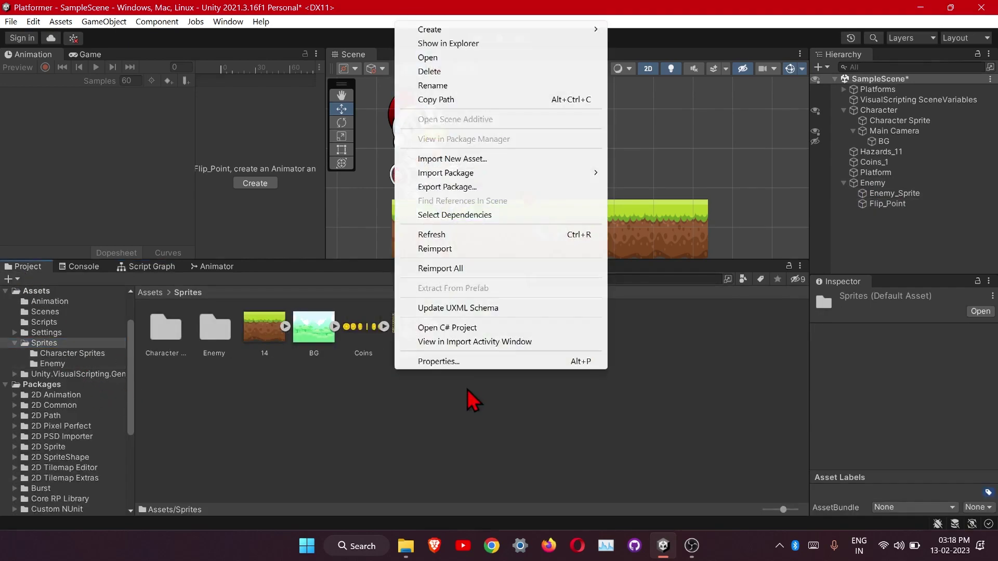
pyautogui.moveTo(476, 32)
pyautogui.click(668, 29)
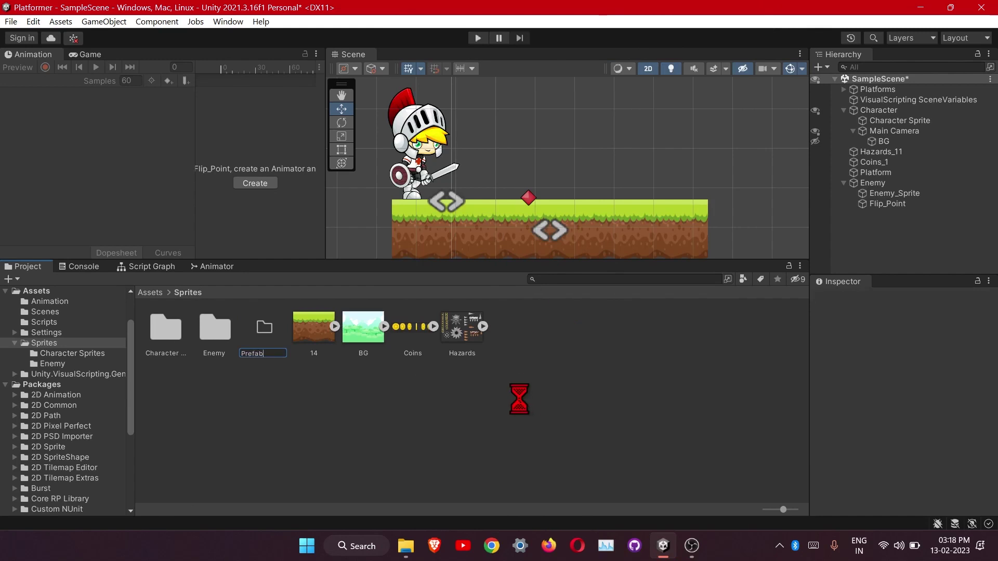
pyautogui.write('Prefab')
pyautogui.press('Return')
pyautogui.doubleClick(254, 339)
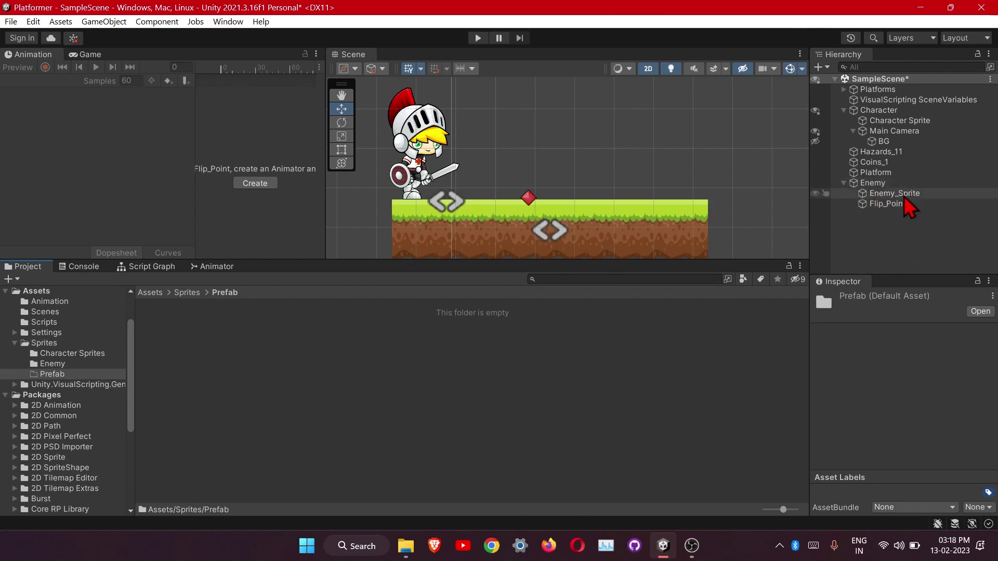
# Step: Save the Enemy object as a prefab in the Prefab folder and collapse its children in the scene tree
pyautogui.click(892, 183)
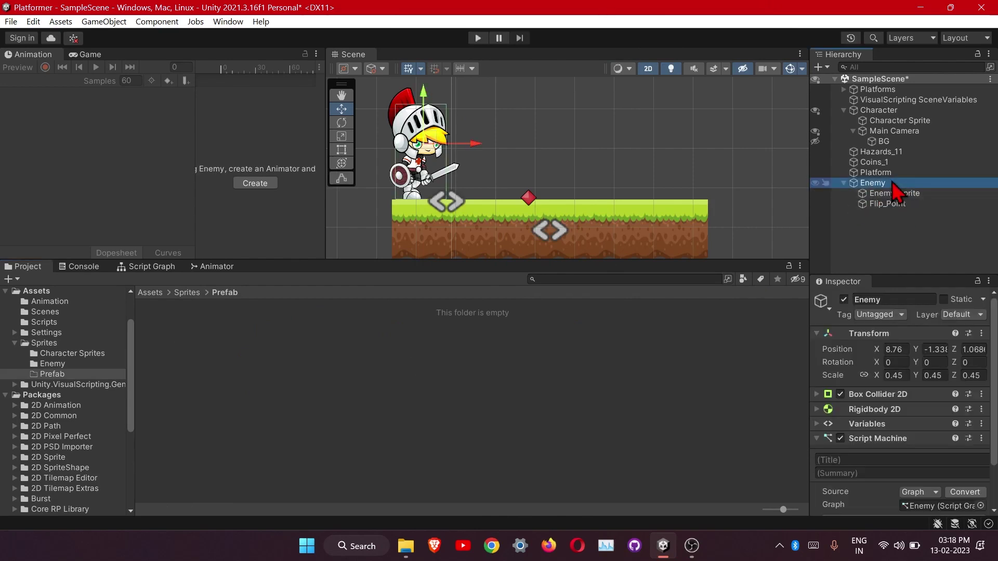
pyautogui.moveTo(882, 183); pyautogui.dragTo(224, 372)
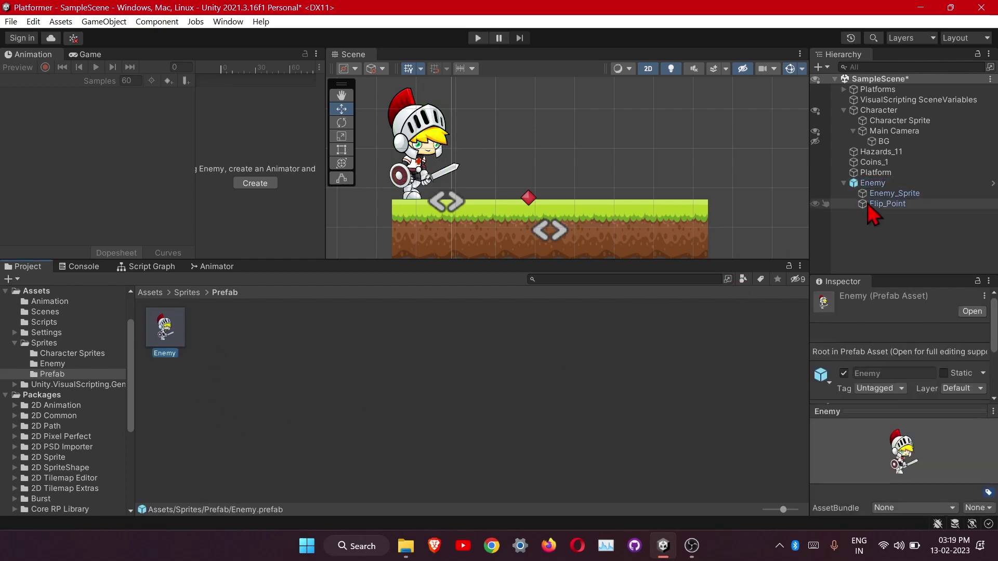
pyautogui.click(844, 183)
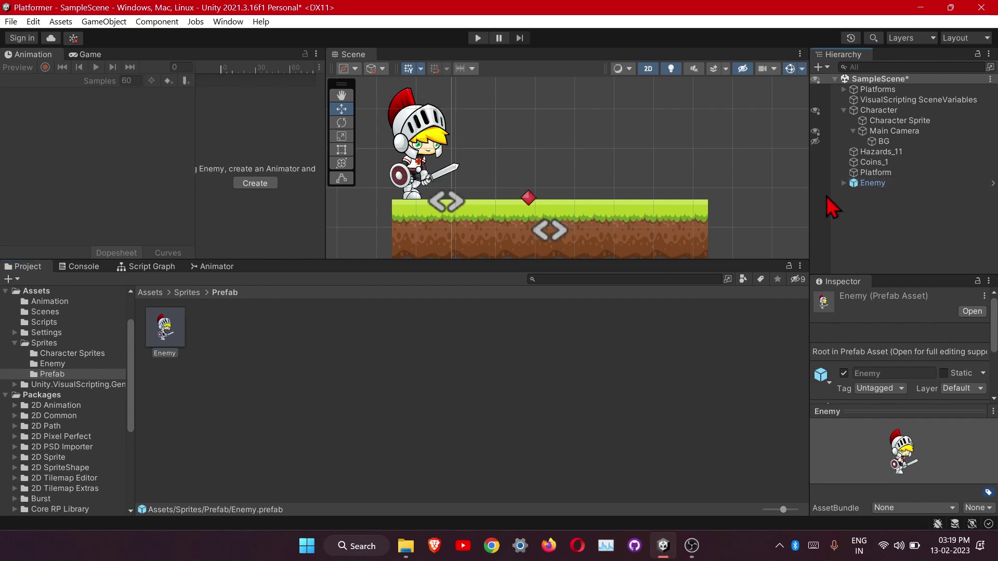
# Step: Set the Flip Custom Event's target to the Enemy prefab in the Enemy script graph
pyautogui.click(155, 269)
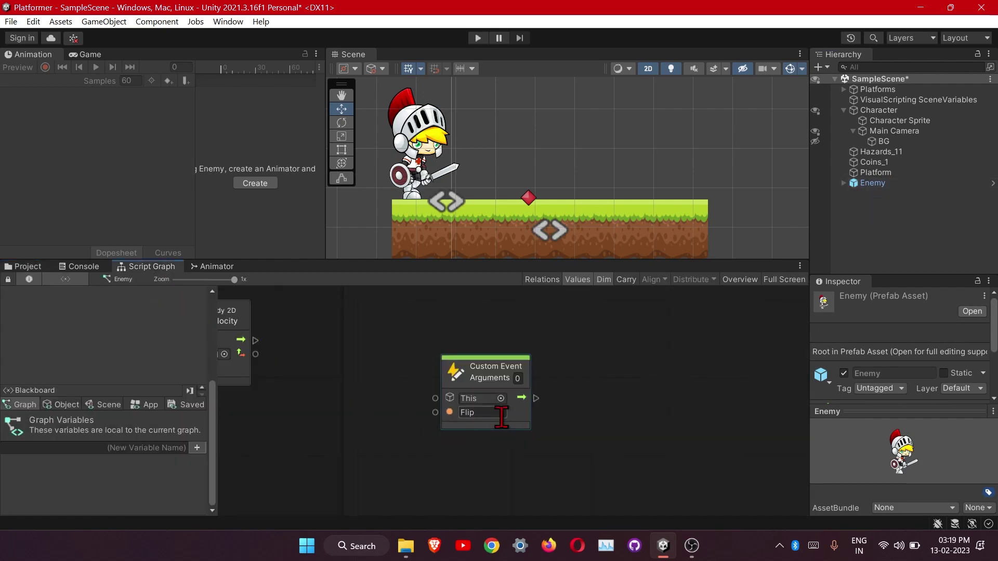
pyautogui.click(501, 399)
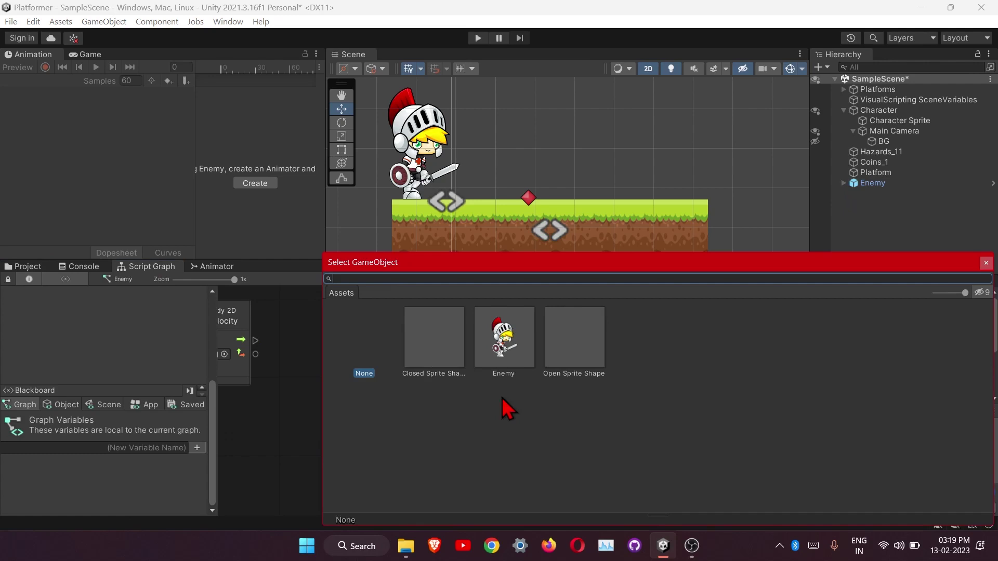
pyautogui.doubleClick(504, 337)
pyautogui.moveTo(524, 415); pyautogui.dragTo(495, 411)
pyautogui.moveTo(517, 436); pyautogui.dragTo(468, 443, button='middle')
pyautogui.moveTo(431, 375); pyautogui.dragTo(462, 366)
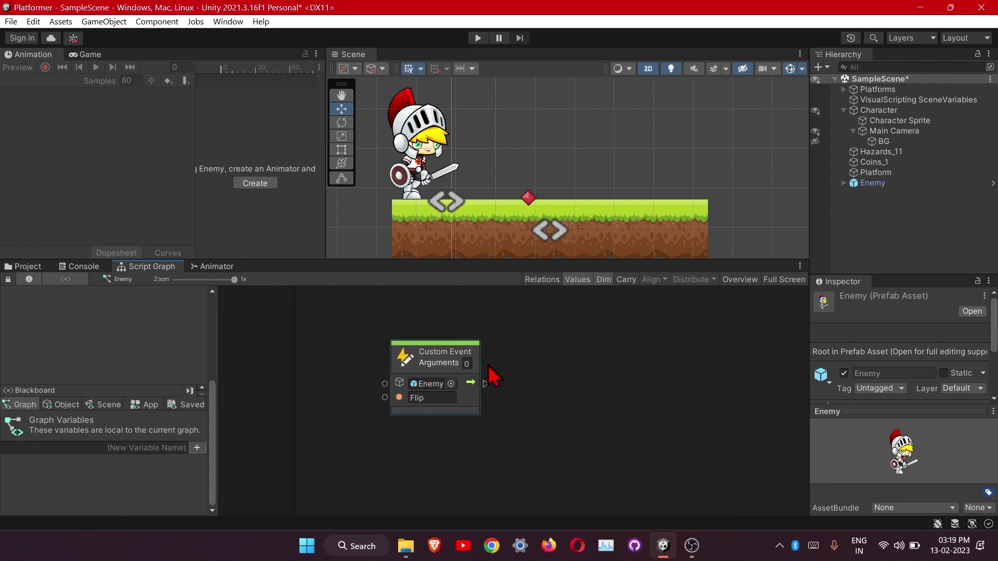
# Step: Try mirroring Enemy with a negative X scale of about -0.51, and restore its X scale to 0.45
pyautogui.click(878, 183)
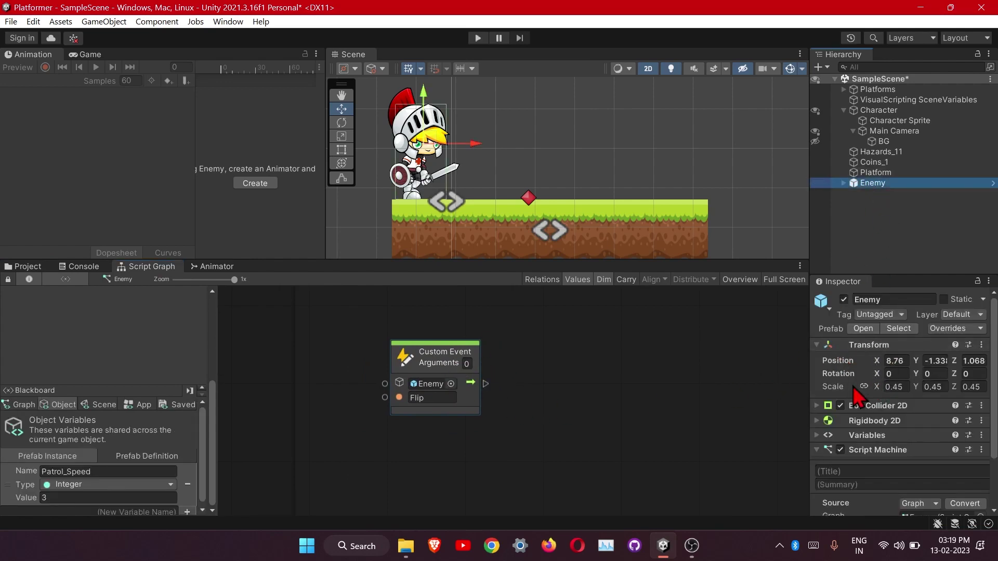
pyautogui.click(863, 387)
pyautogui.moveTo(876, 387); pyautogui.dragTo(858, 398)
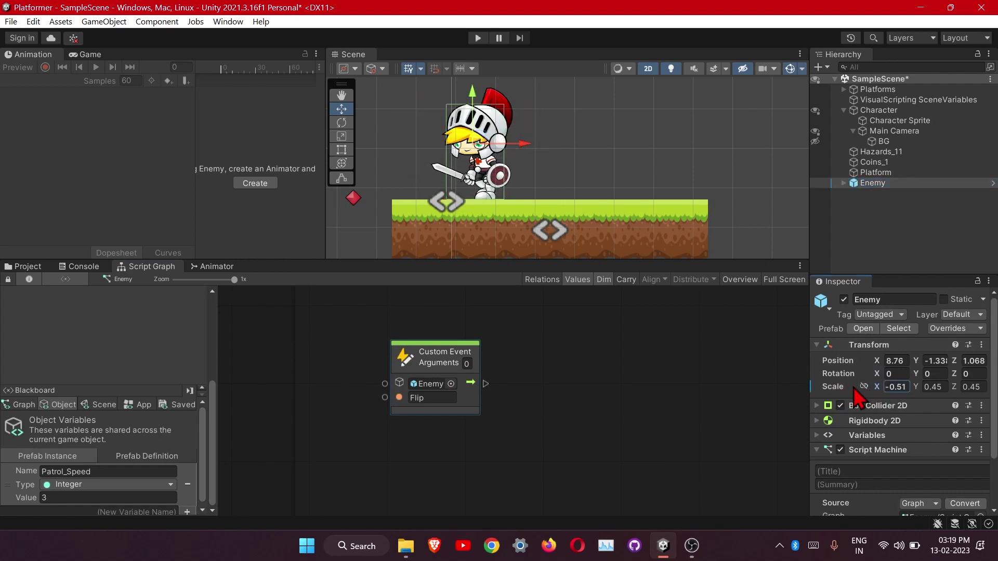
pyautogui.click(891, 387)
pyautogui.write('0.45')
pyautogui.press('Return')
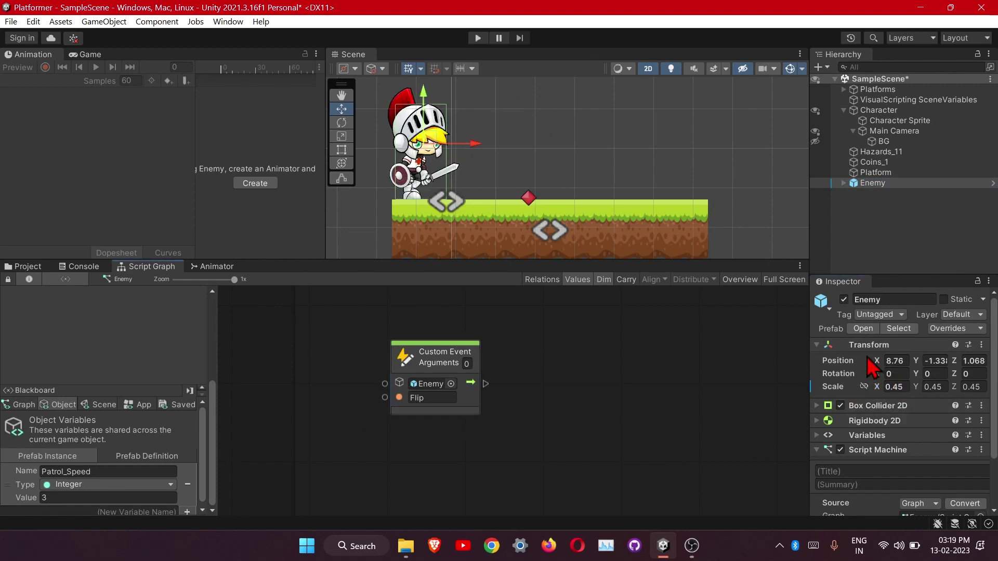
# Step: Add a Transform Set Local Scale node and connect the Flip Custom Event's flow to it
pyautogui.moveTo(484, 383); pyautogui.dragTo(550, 392)
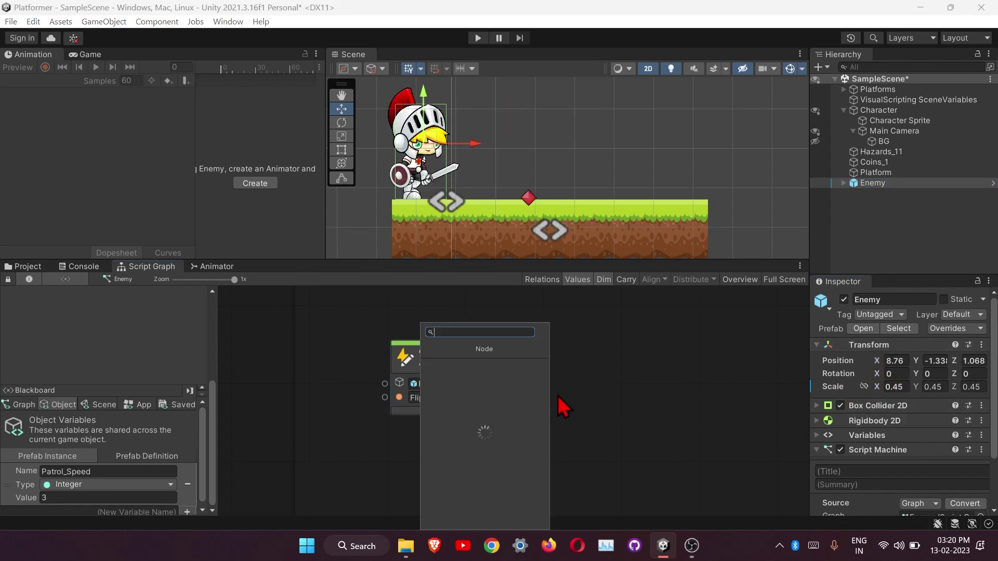
pyautogui.write('set lo')
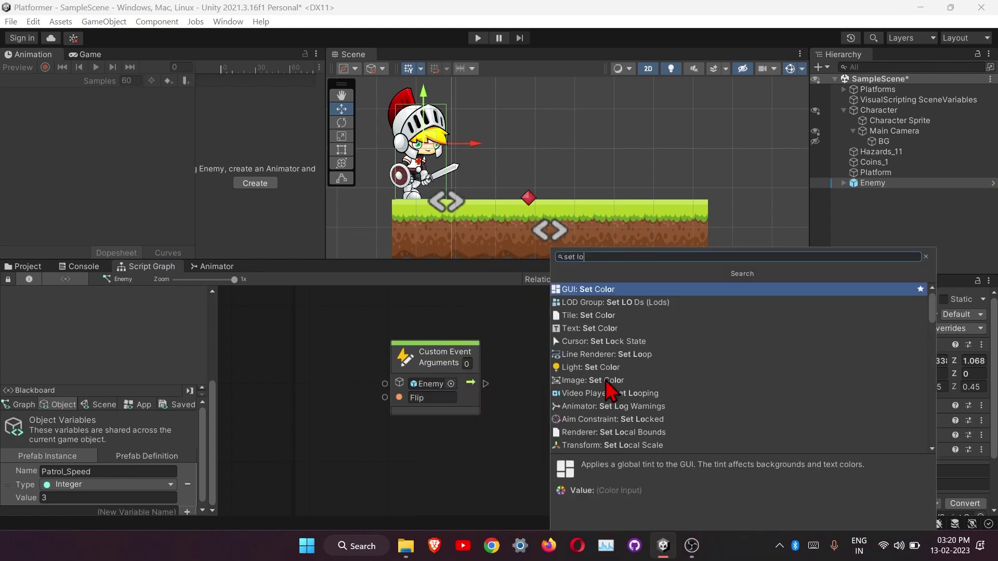
pyautogui.write('ca')
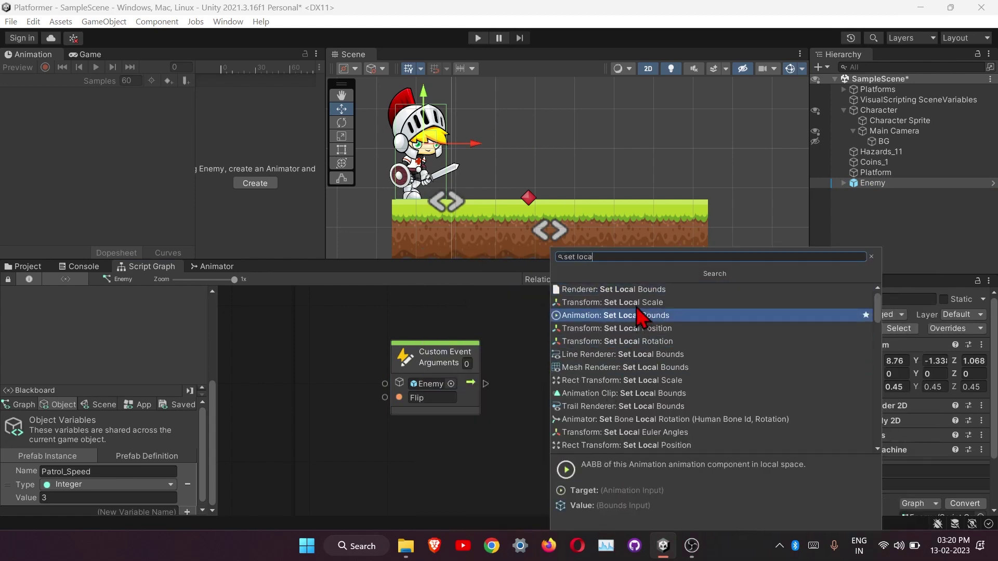
pyautogui.click(629, 302)
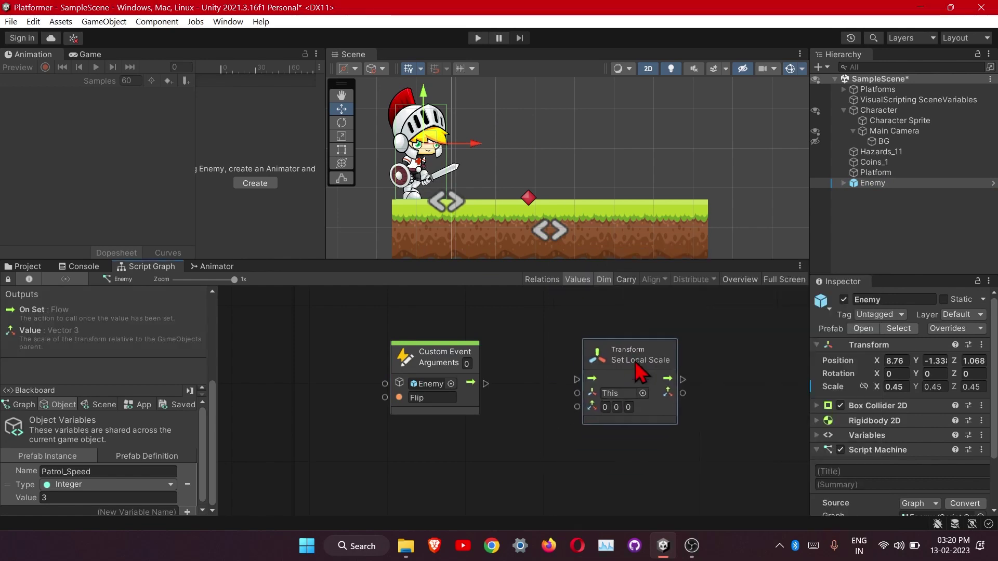
pyautogui.moveTo(485, 383); pyautogui.dragTo(527, 459)
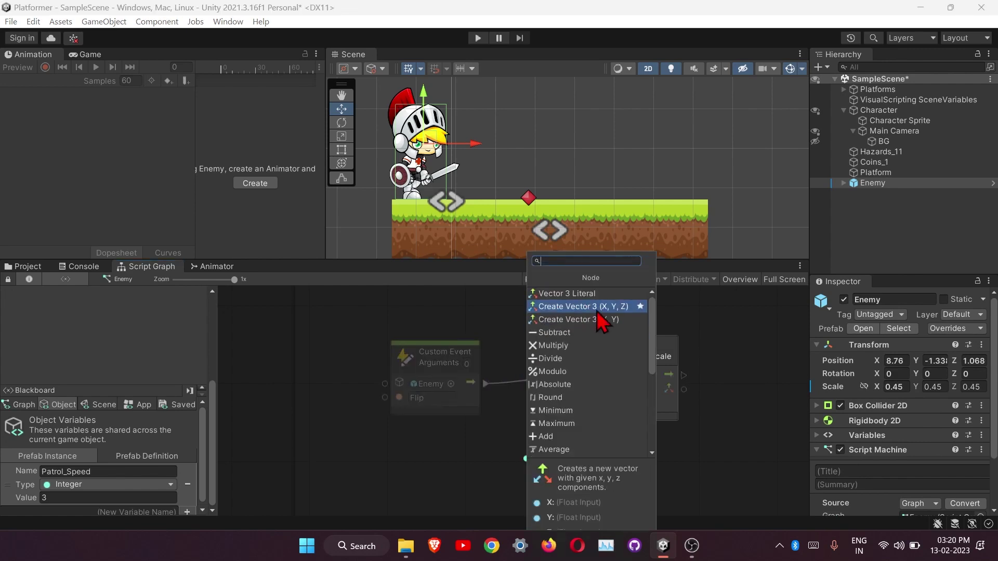
# Step: Feed the Set Local Scale value from a Create Vector 3 (X, Y, Z) node placed below it
pyautogui.click(596, 311)
pyautogui.moveTo(540, 434); pyautogui.dragTo(619, 370, button='middle')
pyautogui.moveTo(582, 370); pyautogui.dragTo(609, 403)
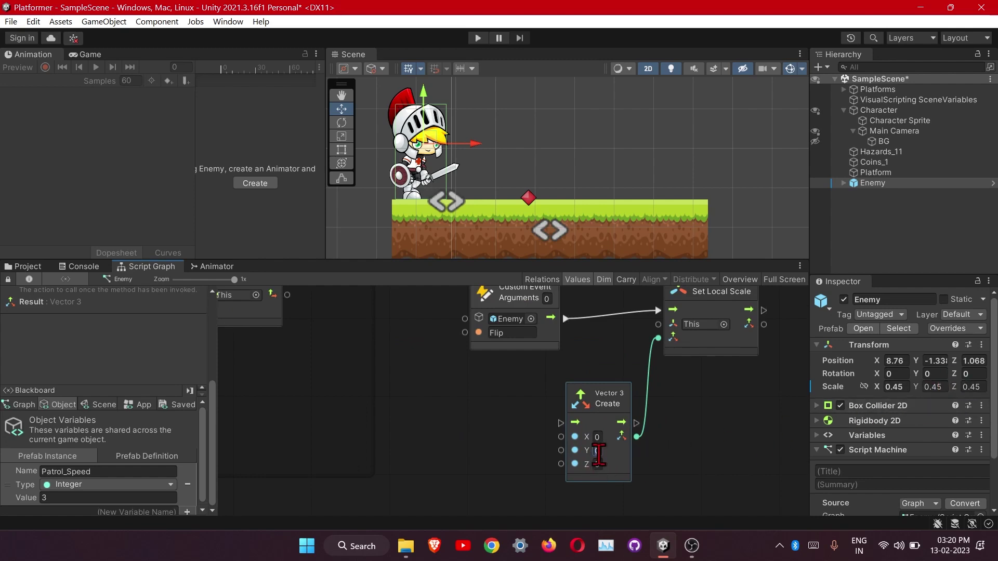
# Step: Set the Vector 3 Create node to X -0.45, Y 0.45 and Z 0.45, and space it and Set Local Scale further out
pyautogui.click(599, 451)
pyautogui.write('.5')
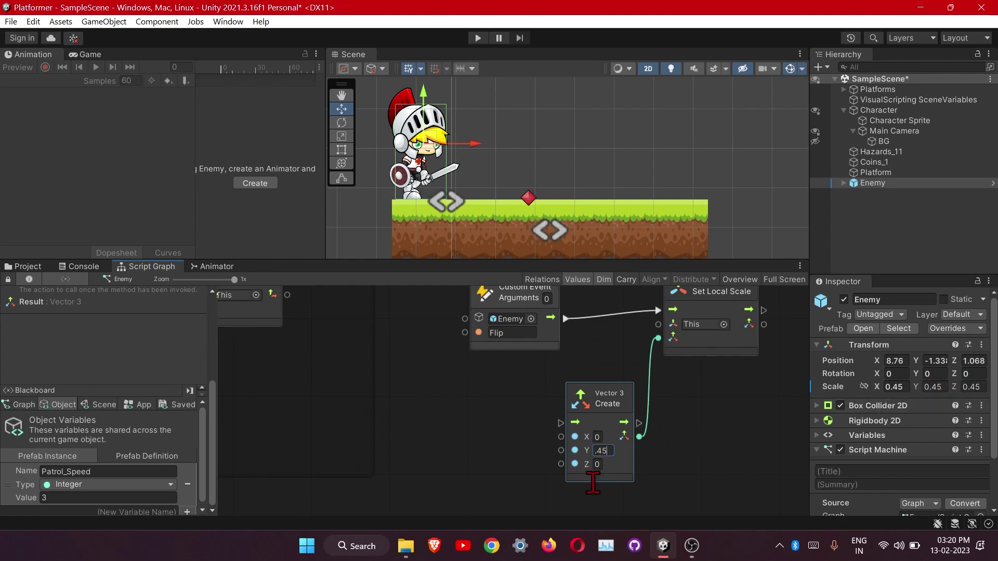
pyautogui.press('Return')
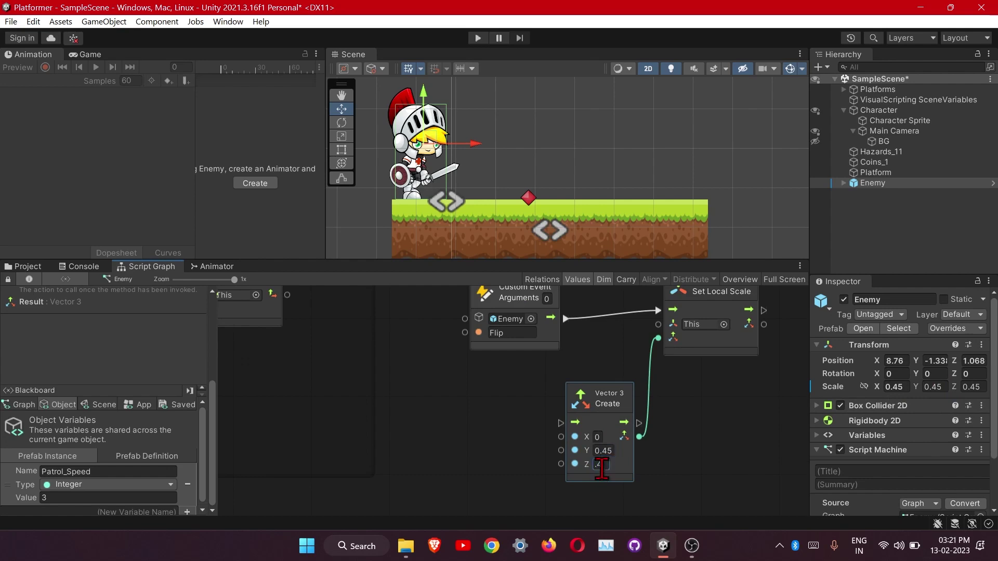
pyautogui.click(748, 473)
pyautogui.moveTo(586, 410); pyautogui.dragTo(611, 409)
pyautogui.moveTo(720, 343); pyautogui.dragTo(764, 342)
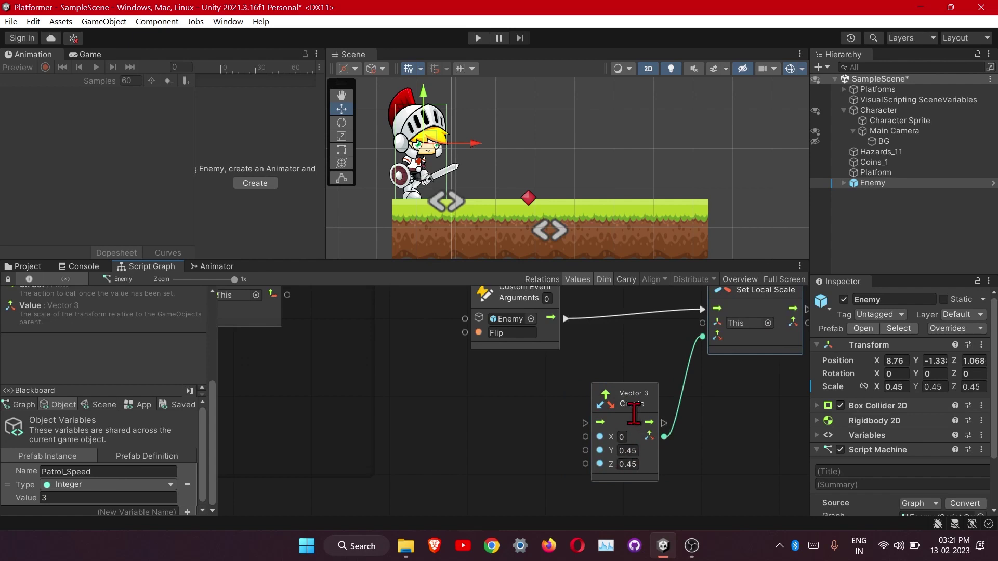
pyautogui.moveTo(635, 413)
pyautogui.mouseDown()
pyautogui.moveTo(675, 402)
pyautogui.moveTo(639, 402)
pyautogui.mouseUp()
pyautogui.click(654, 420)
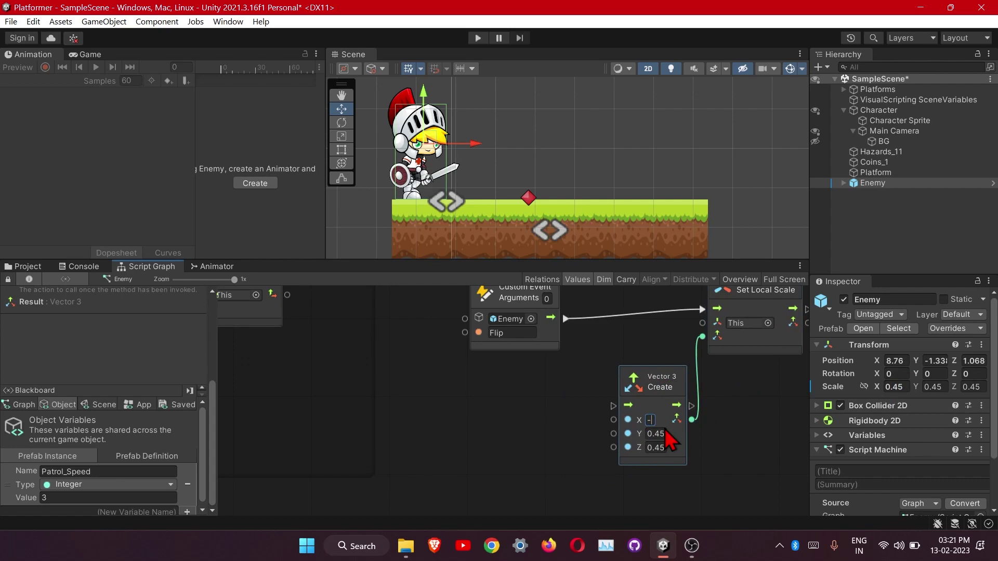
pyautogui.write('-.45')
pyautogui.click(757, 454)
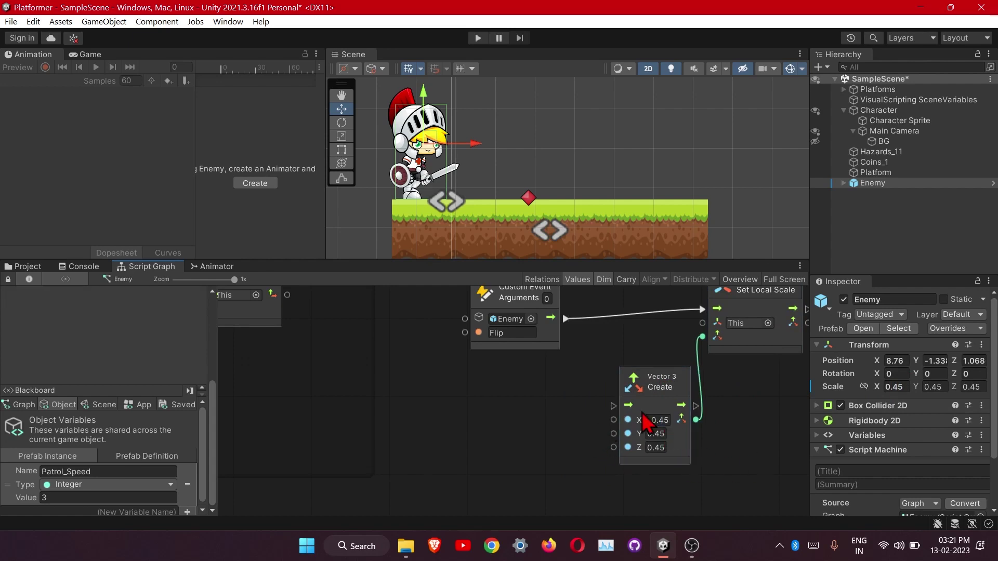
# Step: Tidy the Custom Event, Vector 3 Create and Set Local Scale nodes and enclose them in a group
pyautogui.scroll(-3, 645, 413)
pyautogui.moveTo(710, 378); pyautogui.dragTo(591, 469, button='middle')
pyautogui.keyDown('ctrl'); pyautogui.scroll(-4, 589, 468); pyautogui.keyUp('ctrl')
pyautogui.moveTo(573, 449); pyautogui.dragTo(560, 445)
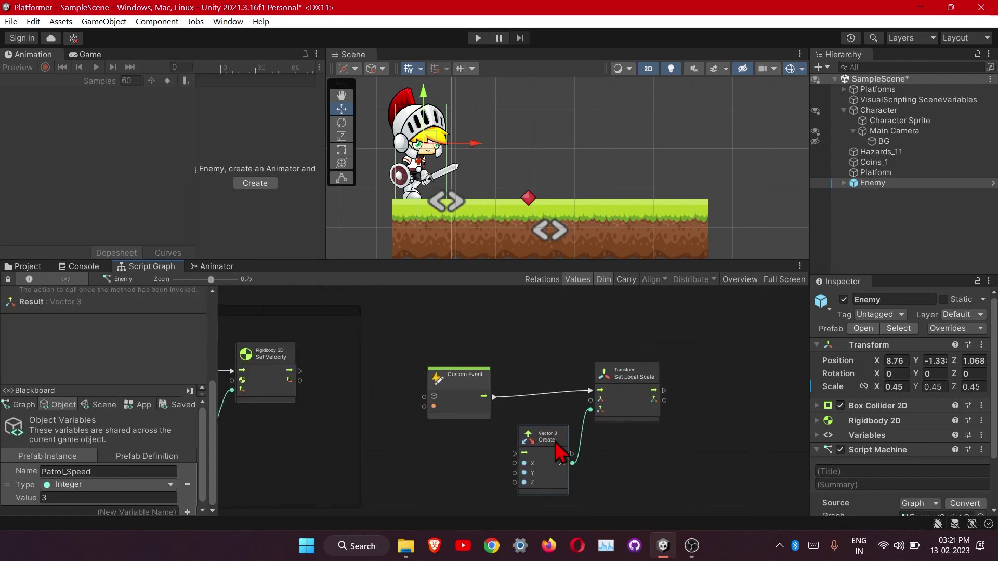
pyautogui.moveTo(477, 413); pyautogui.dragTo(492, 403)
pyautogui.keyDown('ctrl'); pyautogui.scroll(-2, 492, 403); pyautogui.keyUp('ctrl')
pyautogui.moveTo(502, 312)
pyautogui.keyDown('ctrl'); pyautogui.mouseDown()
pyautogui.moveTo(566, 412)
pyautogui.moveTo(709, 450)
pyautogui.mouseUp(); pyautogui.keyUp('ctrl')
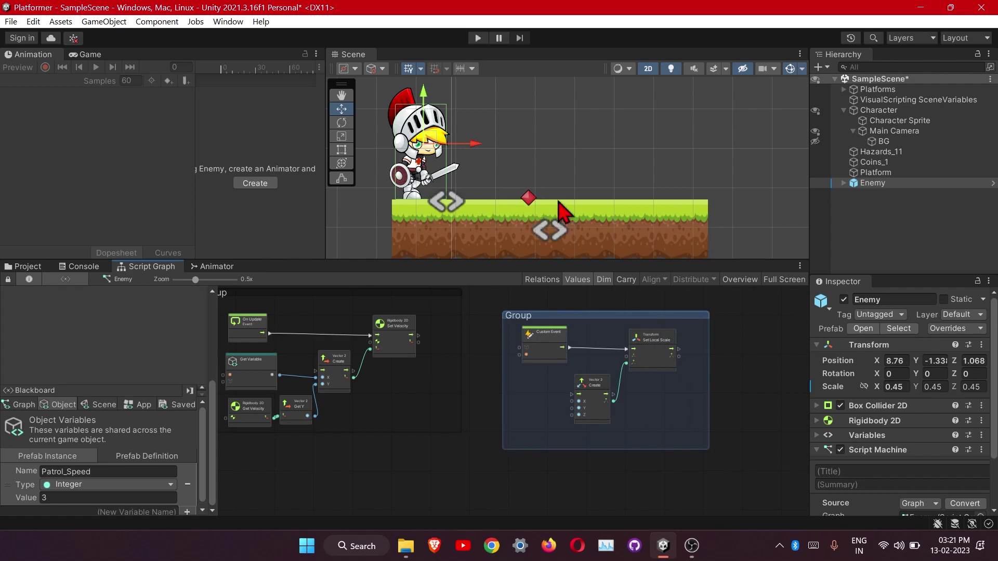
pyautogui.moveTo(484, 429); pyautogui.dragTo(509, 414, button='middle')
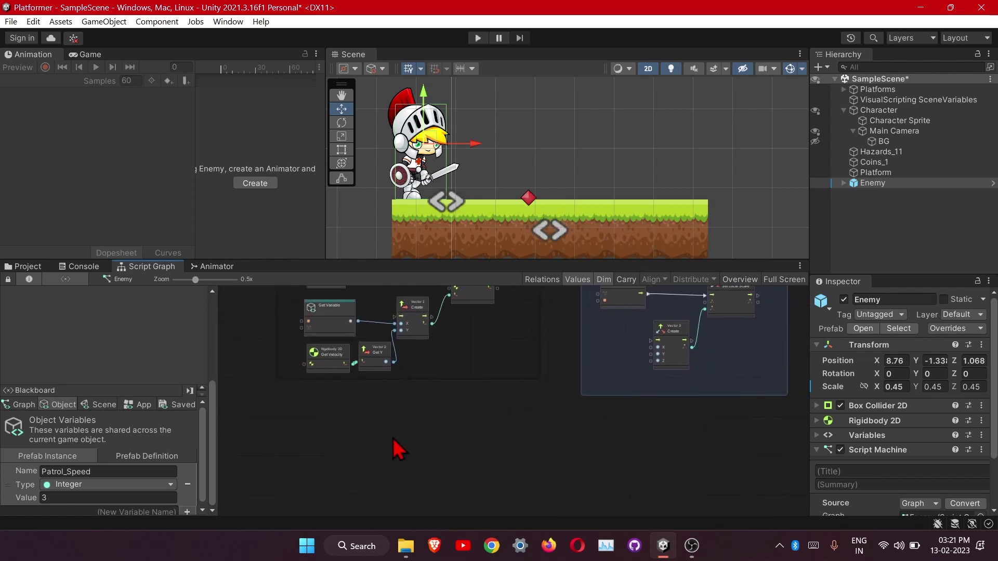
pyautogui.scroll(2, 393, 438)
pyautogui.scroll(-3, 394, 443)
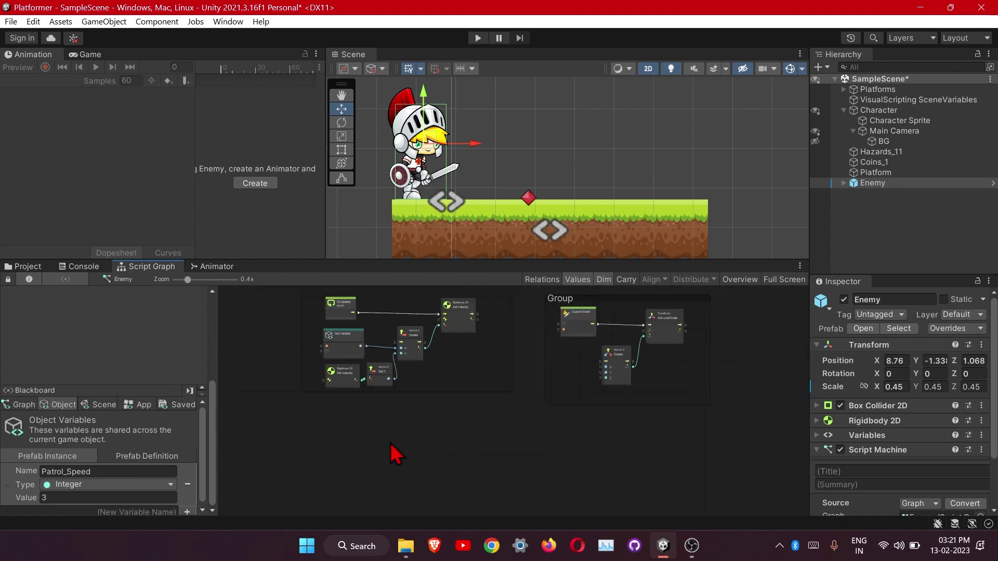
# Step: Add an On Update event node in the empty graph area below the existing node groups
pyautogui.moveTo(391, 443); pyautogui.dragTo(476, 410, button='middle')
pyautogui.scroll(4, 413, 399)
pyautogui.rightClick(412, 398)
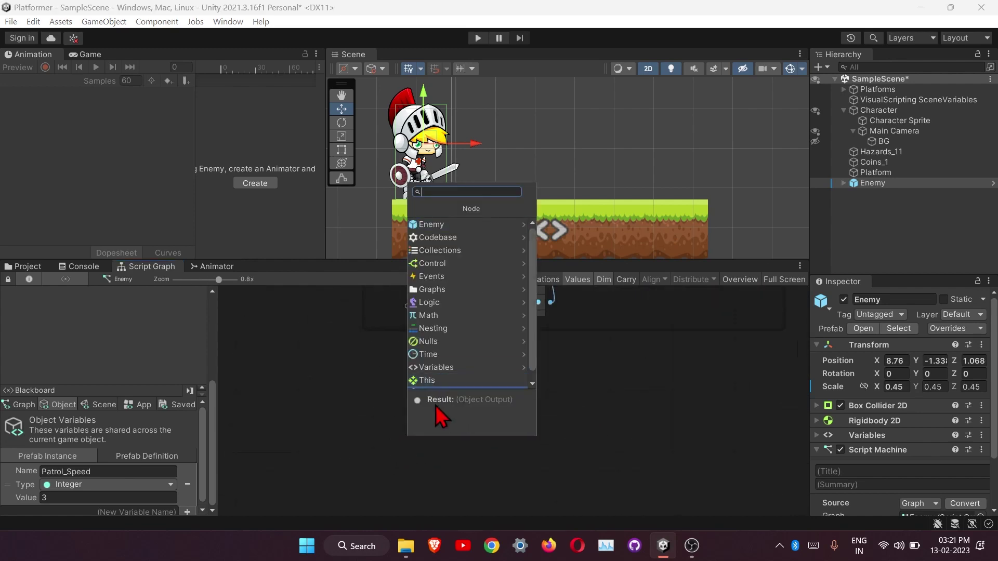
pyautogui.write('on u')
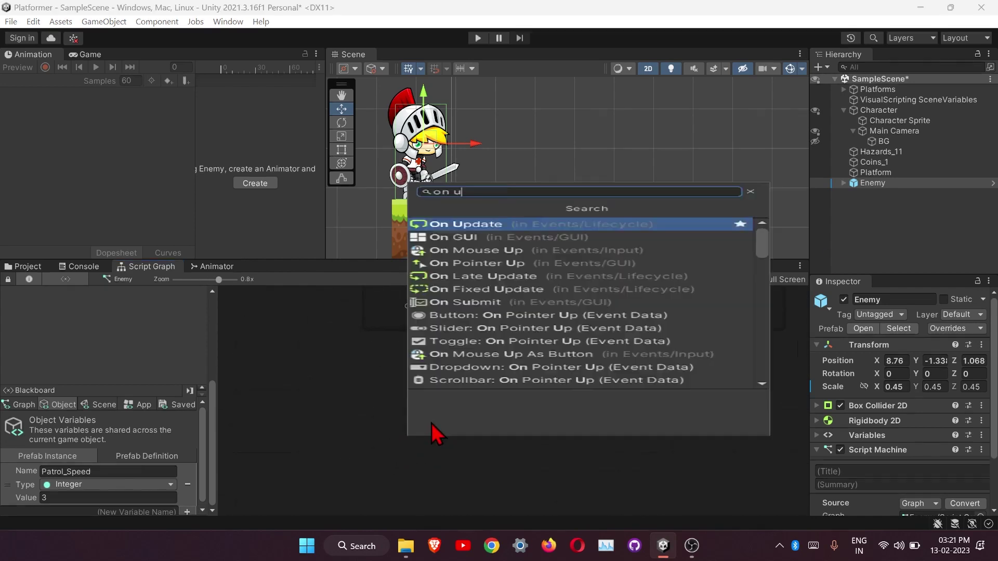
pyautogui.click(472, 226)
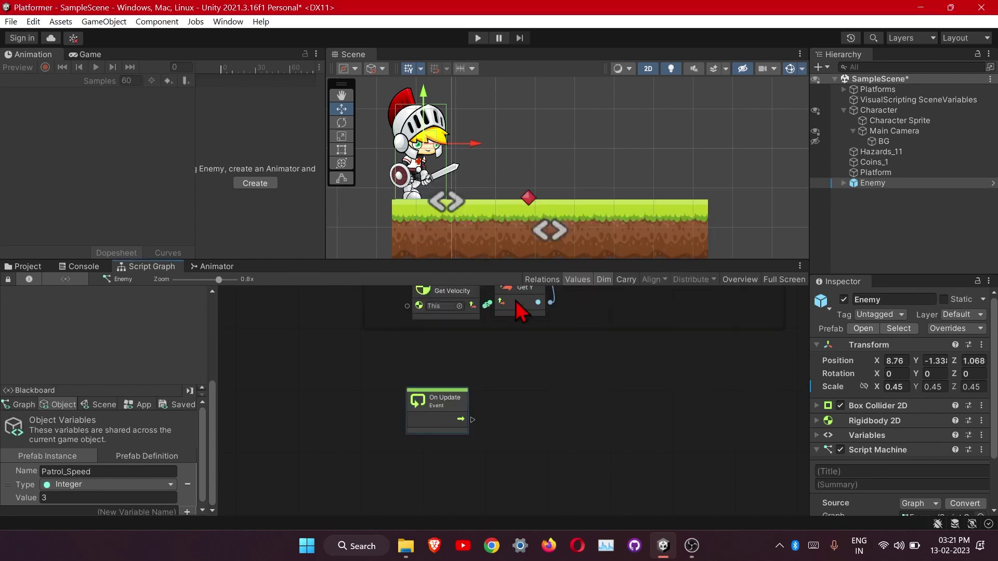
pyautogui.moveTo(448, 415); pyautogui.dragTo(391, 375)
pyautogui.keyDown('ctrl'); pyautogui.scroll(3, 419, 418); pyautogui.keyUp('ctrl')
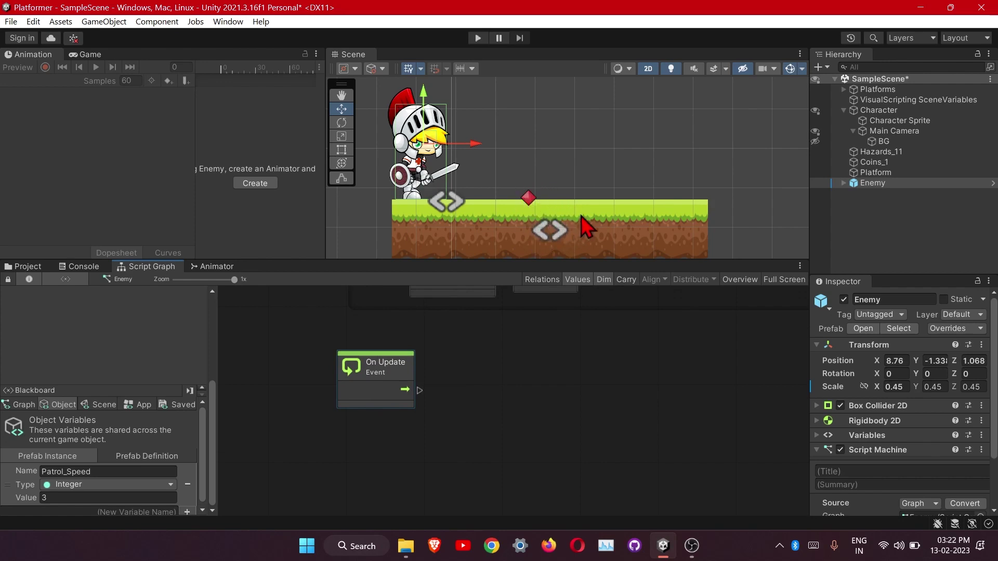
# Step: Connect On Update to a new Physics 2D Circle Cast (Origin, Radius, Direction, Distance, Layer Mask) node and align On Update with it
pyautogui.moveTo(419, 391); pyautogui.dragTo(520, 392)
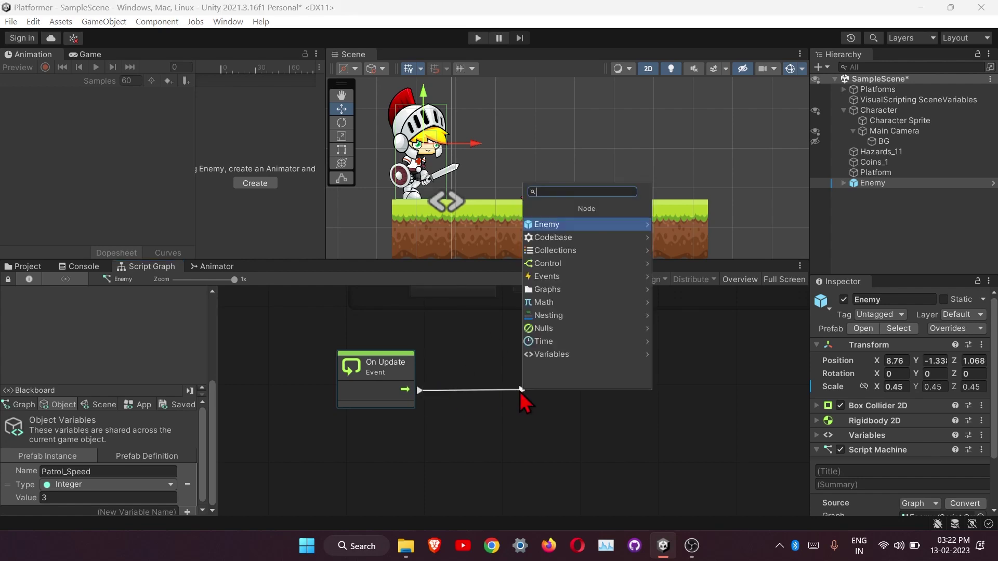
pyautogui.write('circl')
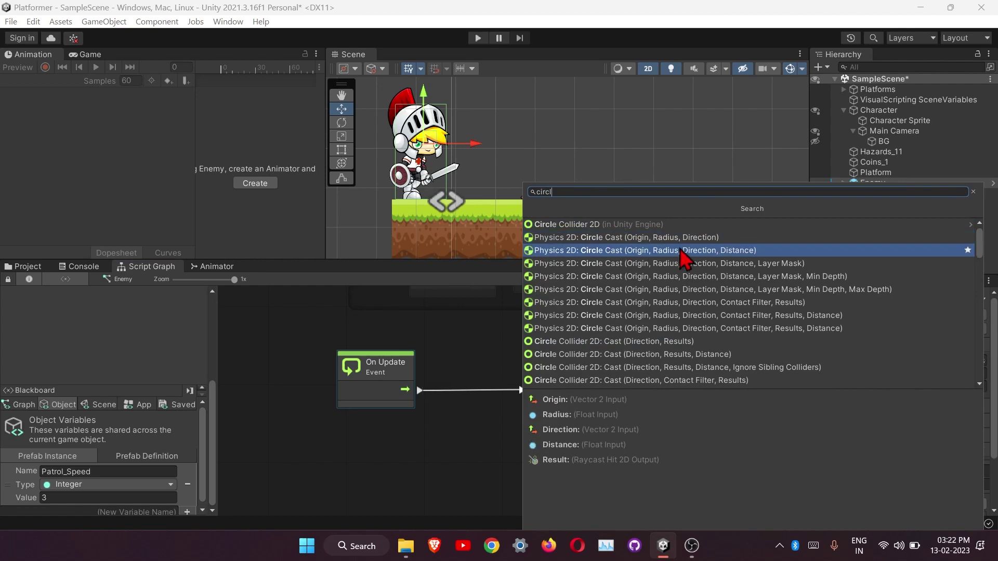
pyautogui.click(609, 266)
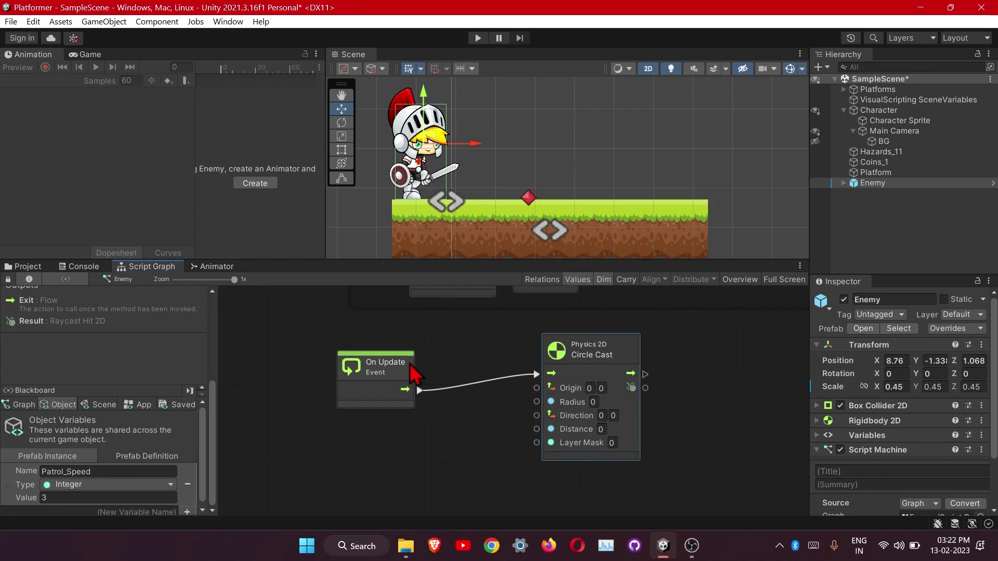
pyautogui.moveTo(410, 367); pyautogui.dragTo(409, 349)
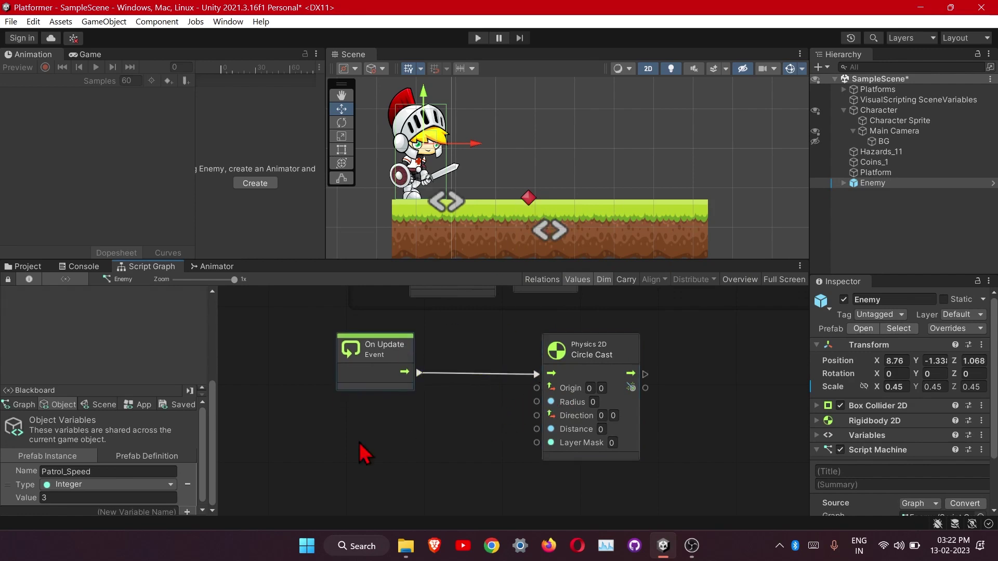
# Step: Create a Game Object variable named Flip_Point on the Enemy and assign the Enemy's Flip_Point child to it
pyautogui.scroll(-1, 85, 457)
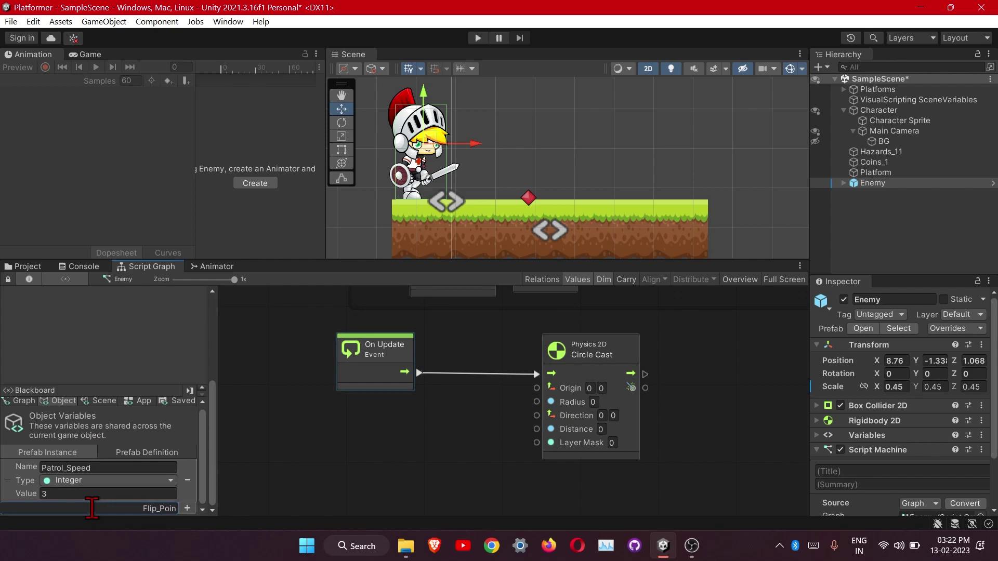
pyautogui.click(187, 508)
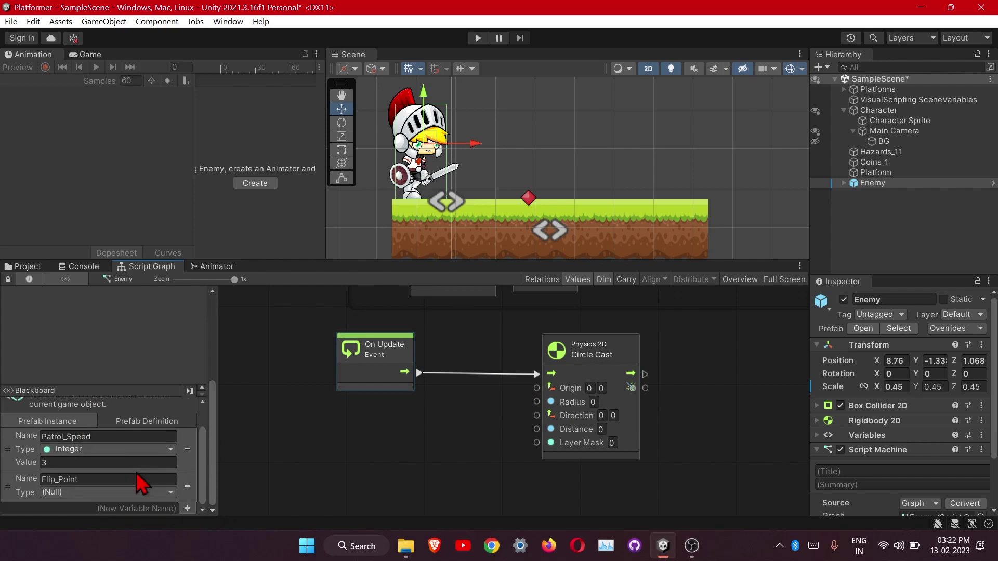
pyautogui.click(78, 493)
pyautogui.click(78, 384)
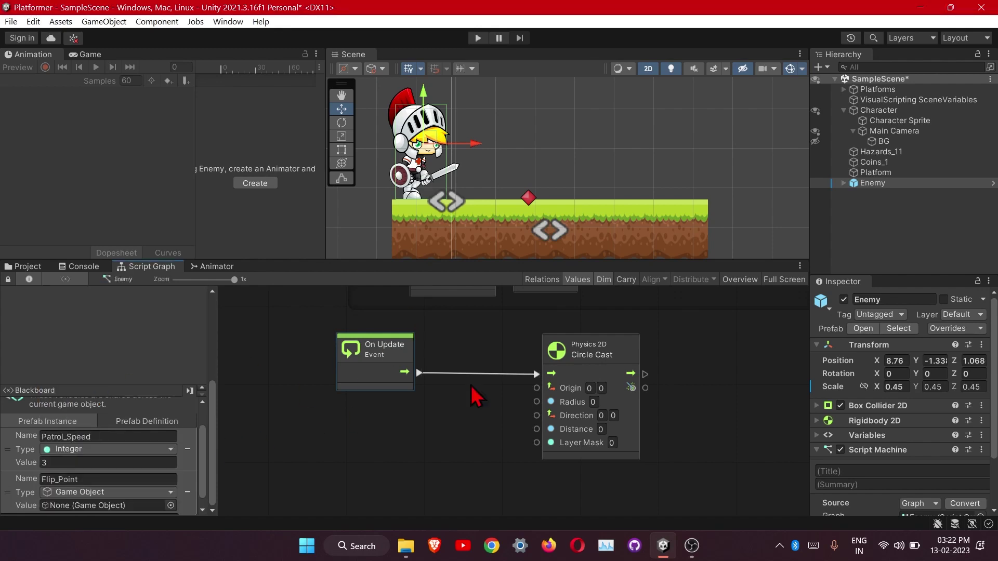
pyautogui.click(843, 183)
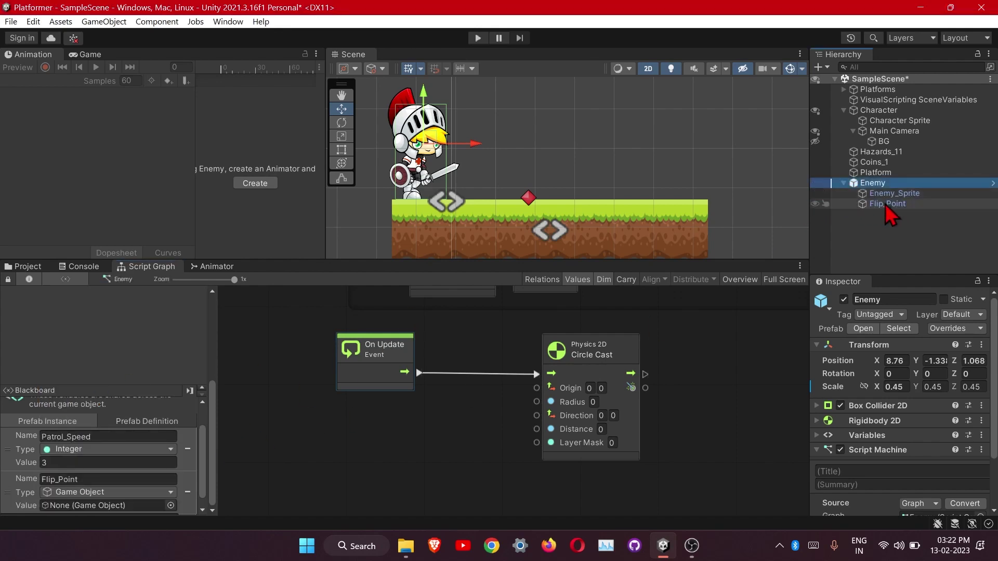
pyautogui.moveTo(887, 204); pyautogui.dragTo(107, 507)
# Step: Place a Get Variable node for Flip_Point below On Update and connect it to a new Transform Get Position node
pyautogui.moveTo(38, 501); pyautogui.dragTo(267, 414)
pyautogui.rightClick(394, 435)
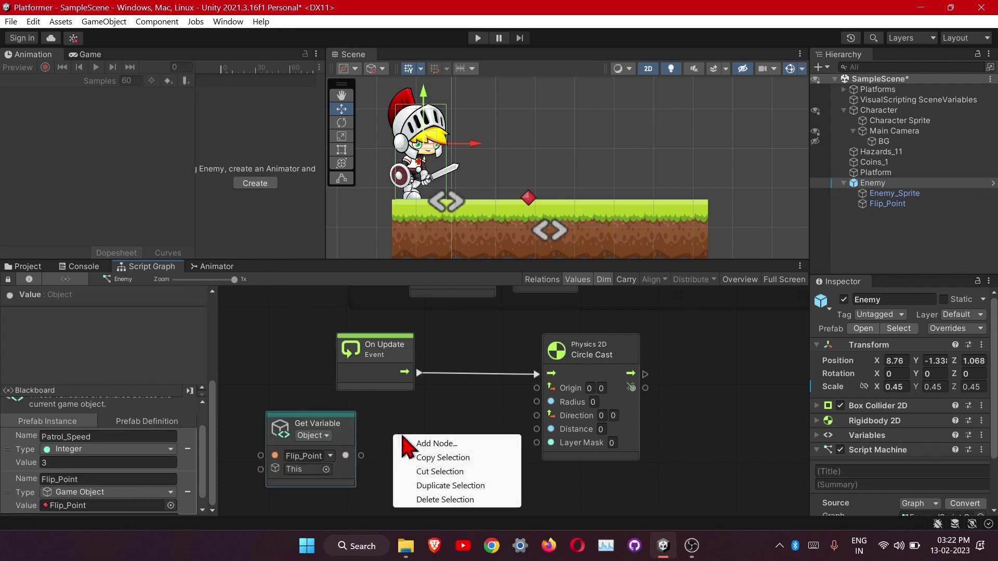
pyautogui.click(410, 442)
pyautogui.write('get po')
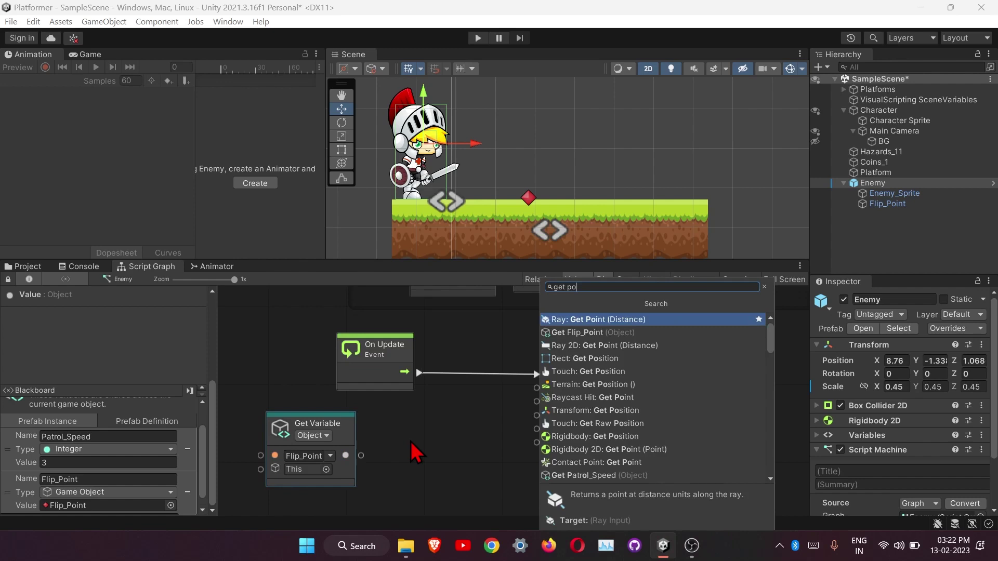
pyautogui.write('sit')
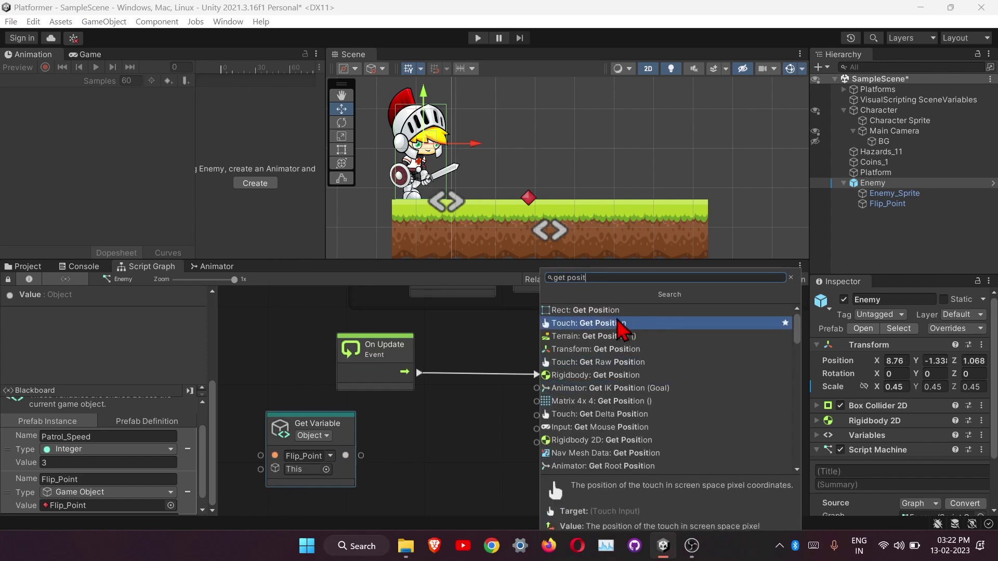
pyautogui.click(609, 354)
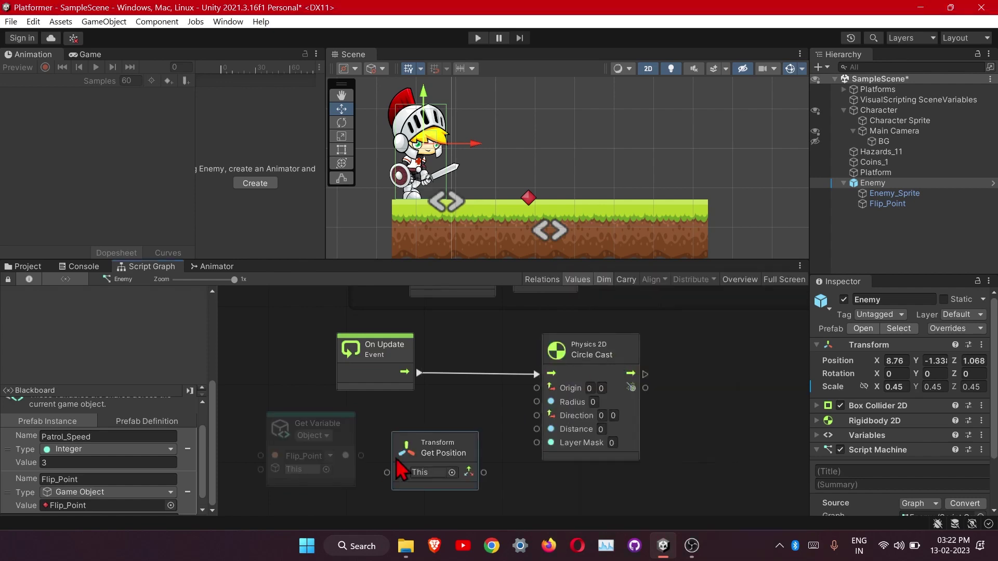
pyautogui.moveTo(345, 443); pyautogui.dragTo(304, 429)
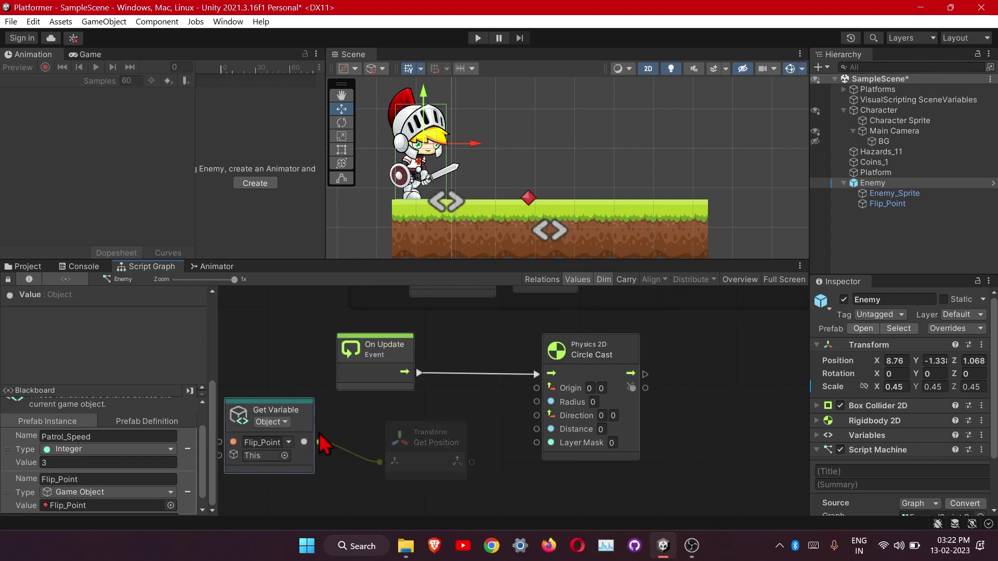
pyautogui.moveTo(410, 443); pyautogui.dragTo(356, 432)
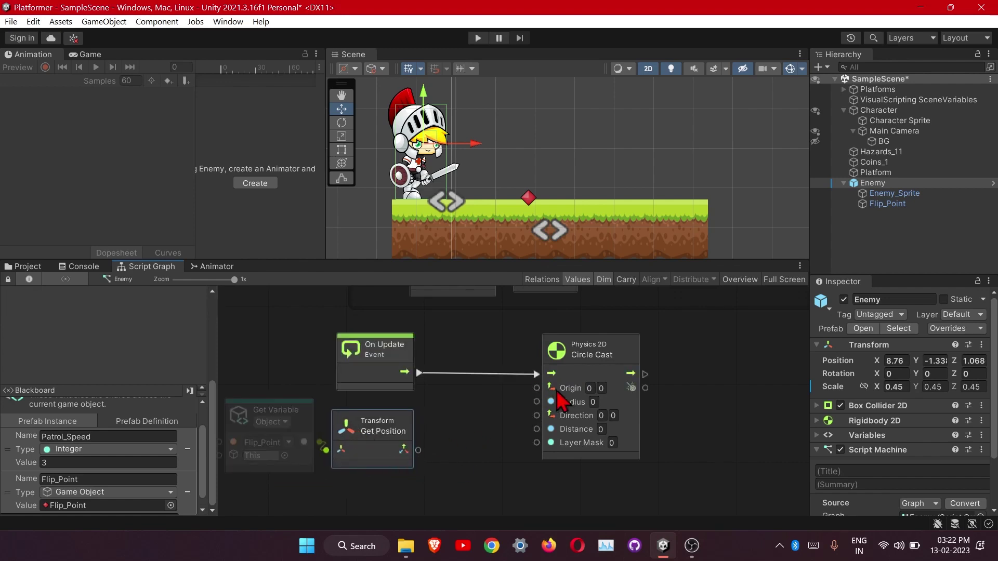
# Step: Add a Vector 3 Get X node fed by Get Position and move Circle Cast further away to make room
pyautogui.moveTo(400, 447); pyautogui.dragTo(462, 443)
pyautogui.click(264, 422)
pyautogui.click(285, 405)
pyautogui.click(486, 278)
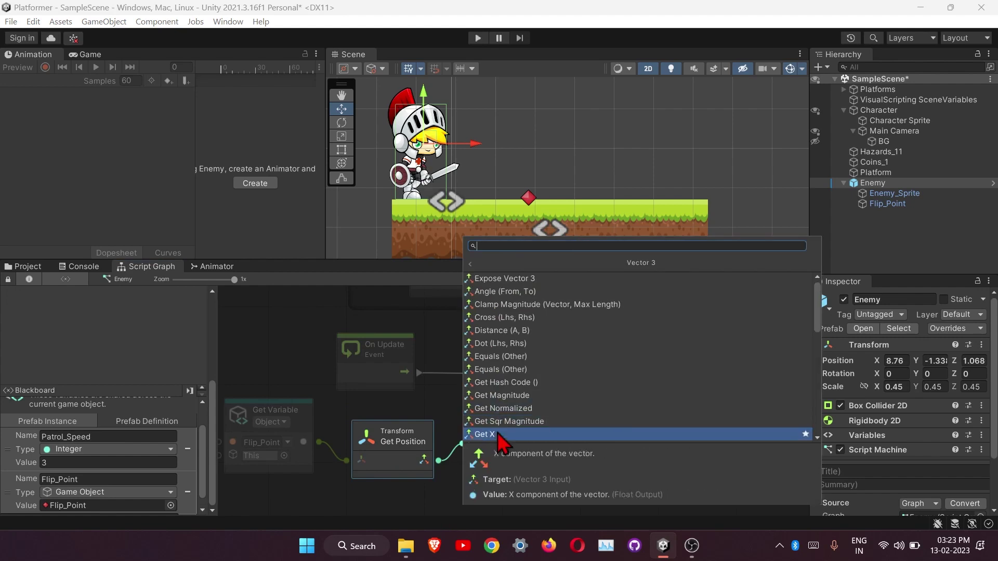
pyautogui.click(502, 436)
pyautogui.moveTo(645, 350); pyautogui.dragTo(710, 344)
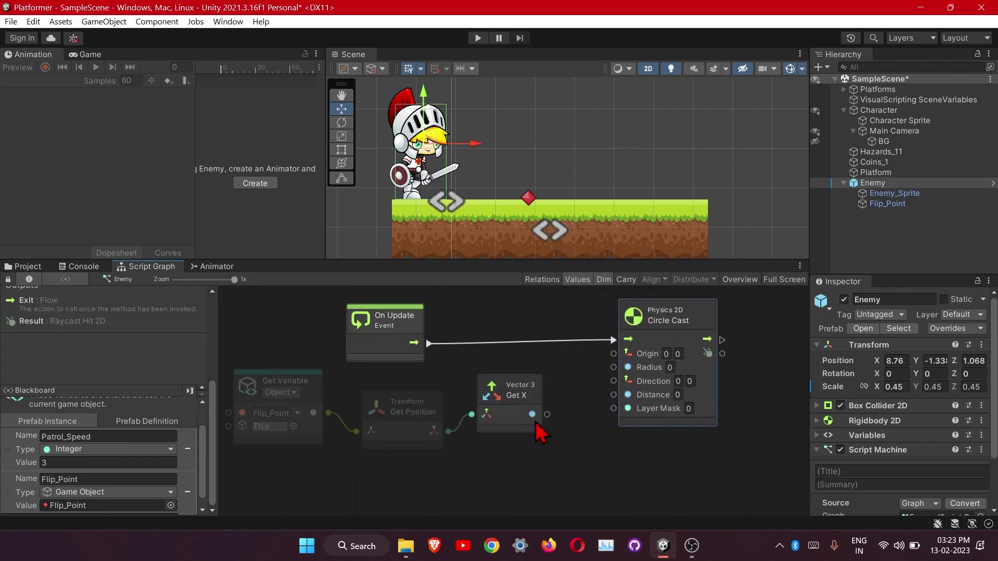
pyautogui.moveTo(448, 431); pyautogui.dragTo(484, 486)
pyautogui.click(522, 318)
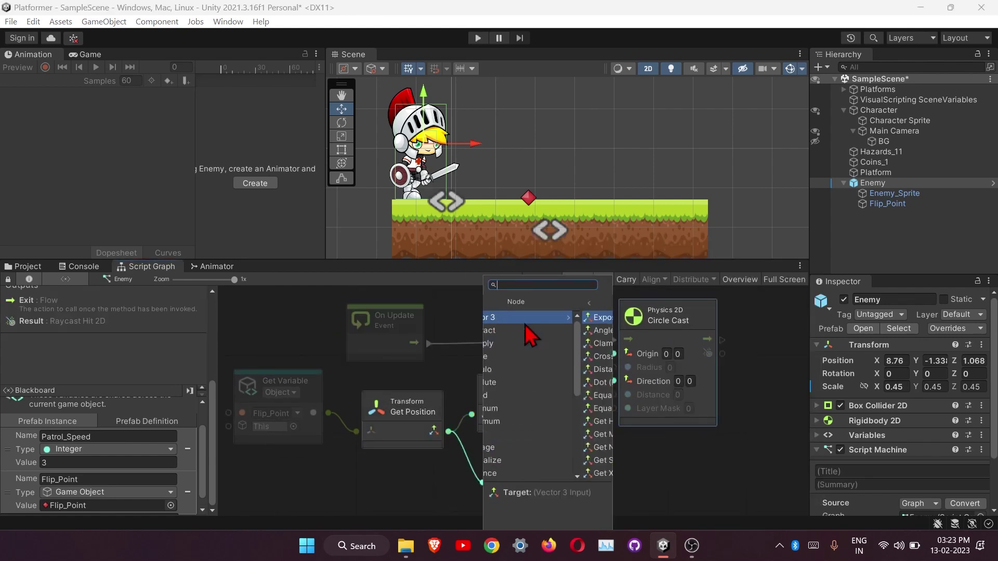
pyautogui.click(526, 426)
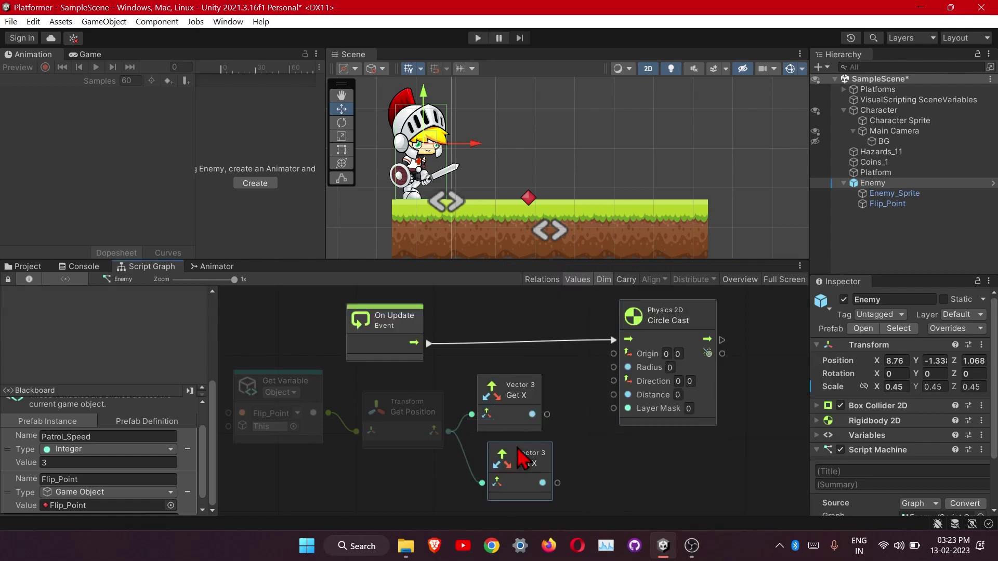
pyautogui.press('Delete')
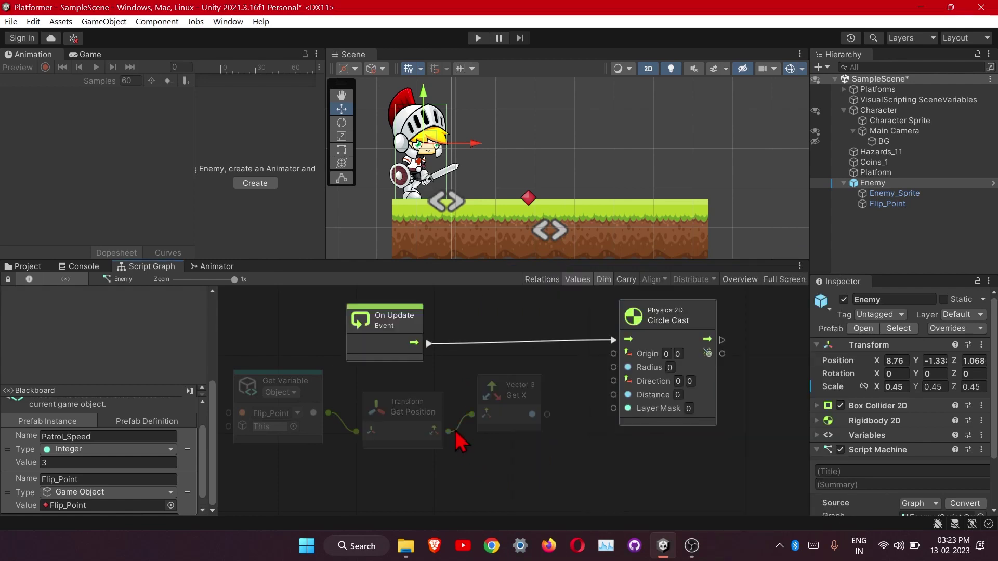
# Step: Add a Vector 3 Get Y node below Get X, fed by the Get Position output
pyautogui.moveTo(448, 431); pyautogui.dragTo(475, 464)
pyautogui.click(535, 300)
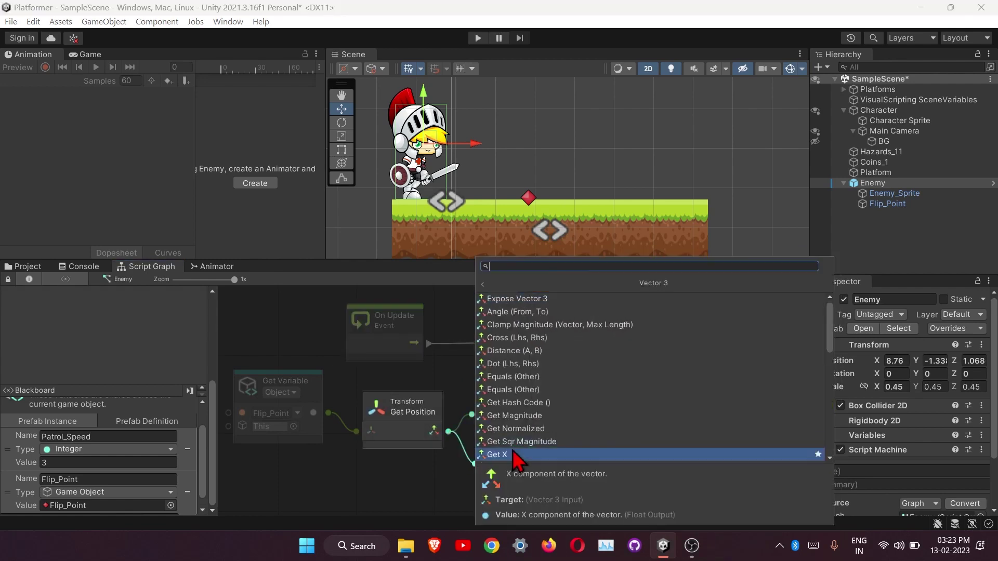
pyautogui.scroll(-3, 519, 394)
pyautogui.click(517, 389)
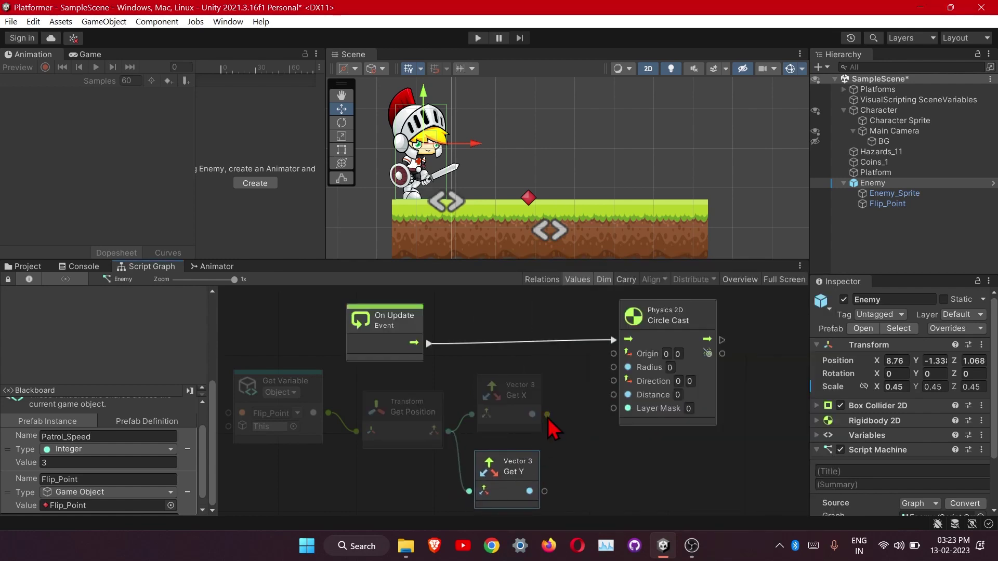
# Step: Tidy the Get Variable, Get Position, Get X and Get Y nodes, leaving space before Circle Cast
pyautogui.moveTo(503, 425); pyautogui.dragTo(495, 425)
pyautogui.moveTo(416, 415); pyautogui.dragTo(409, 411)
pyautogui.moveTo(503, 460); pyautogui.dragTo(499, 450)
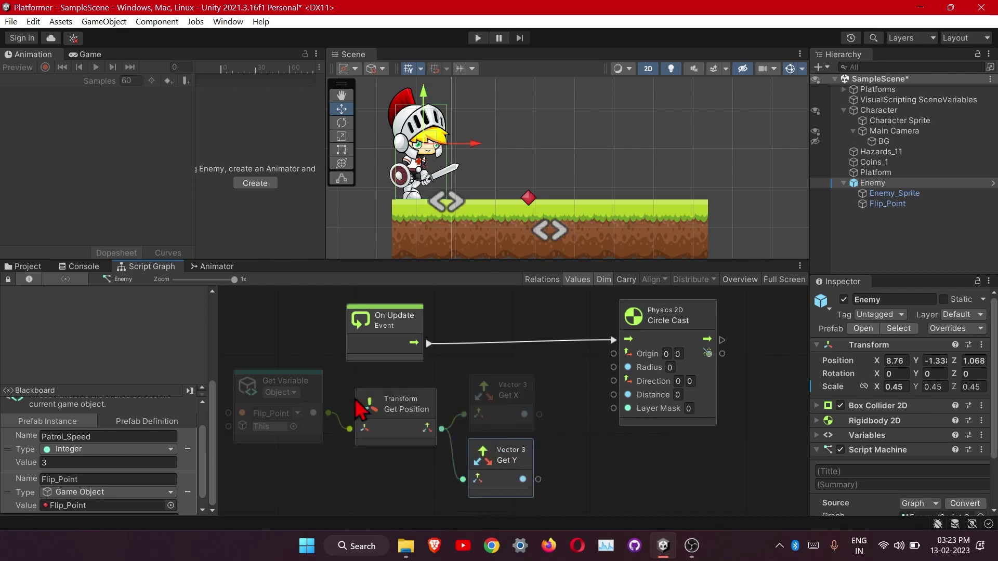
pyautogui.moveTo(316, 403); pyautogui.dragTo(287, 409)
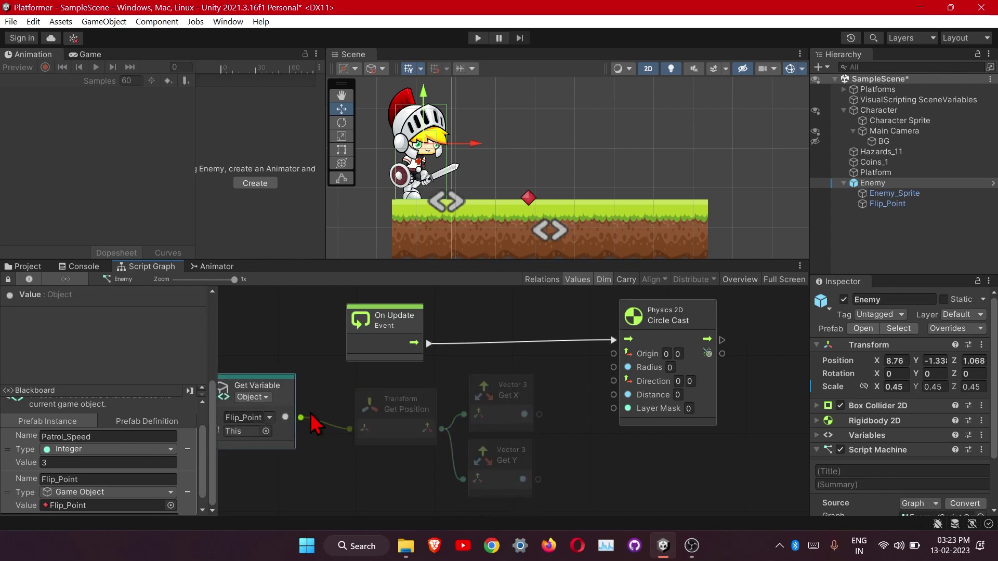
pyautogui.moveTo(408, 424); pyautogui.dragTo(392, 429)
pyautogui.moveTo(506, 395); pyautogui.dragTo(481, 387)
pyautogui.moveTo(525, 464); pyautogui.dragTo(502, 460)
# Step: Feed Circle Cast's Origin from a new Vector 2 Create node, with Get X and Get Y connected to its X and Y
pyautogui.moveTo(613, 354); pyautogui.dragTo(583, 395)
pyautogui.click(614, 239)
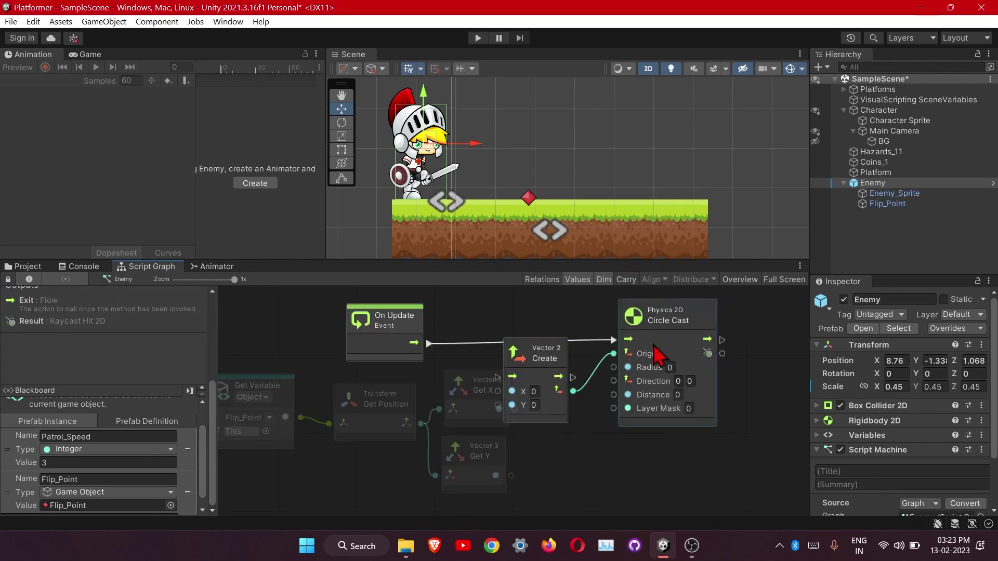
pyautogui.moveTo(653, 344); pyautogui.dragTo(745, 346)
pyautogui.moveTo(531, 365); pyautogui.dragTo(624, 378)
pyautogui.moveTo(514, 409); pyautogui.dragTo(593, 407)
pyautogui.moveTo(511, 476); pyautogui.dragTo(603, 422)
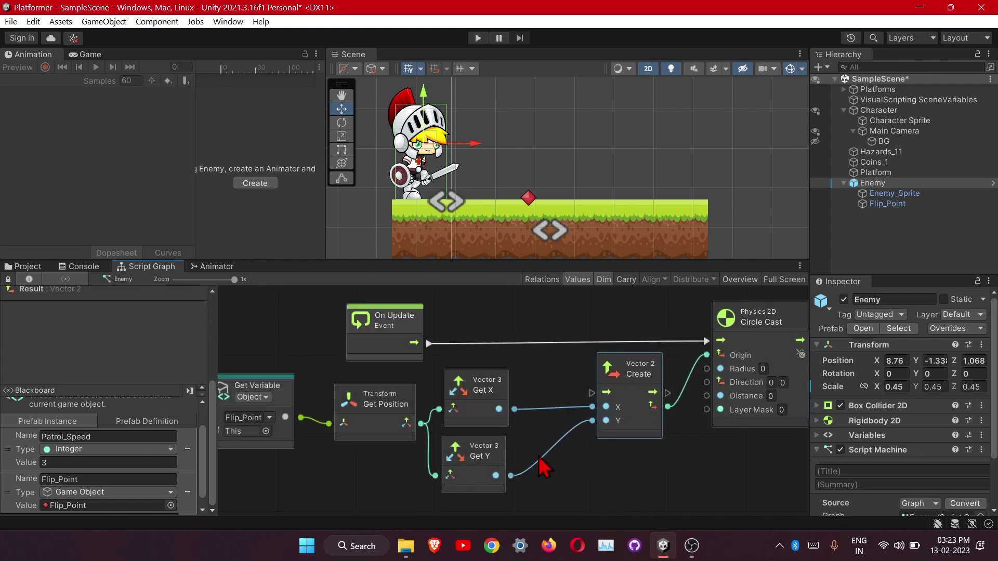
# Step: Set Circle Cast to Radius 1, Direction 0, -1 and Distance 0.001, and space it further from Vector 2 Create
pyautogui.scroll(-3, 539, 457)
pyautogui.scroll(2, 561, 454)
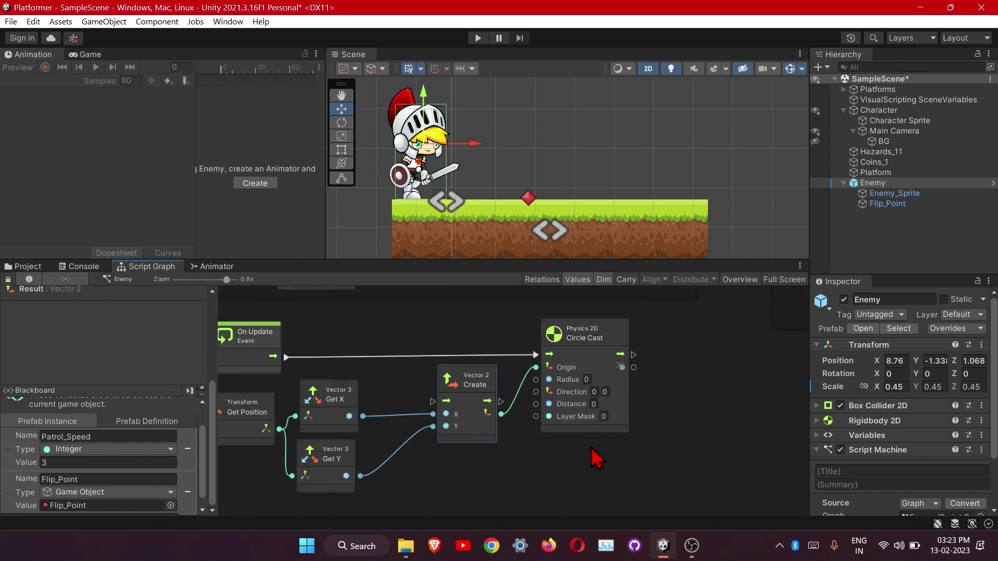
pyautogui.moveTo(502, 466); pyautogui.dragTo(343, 487, button='middle')
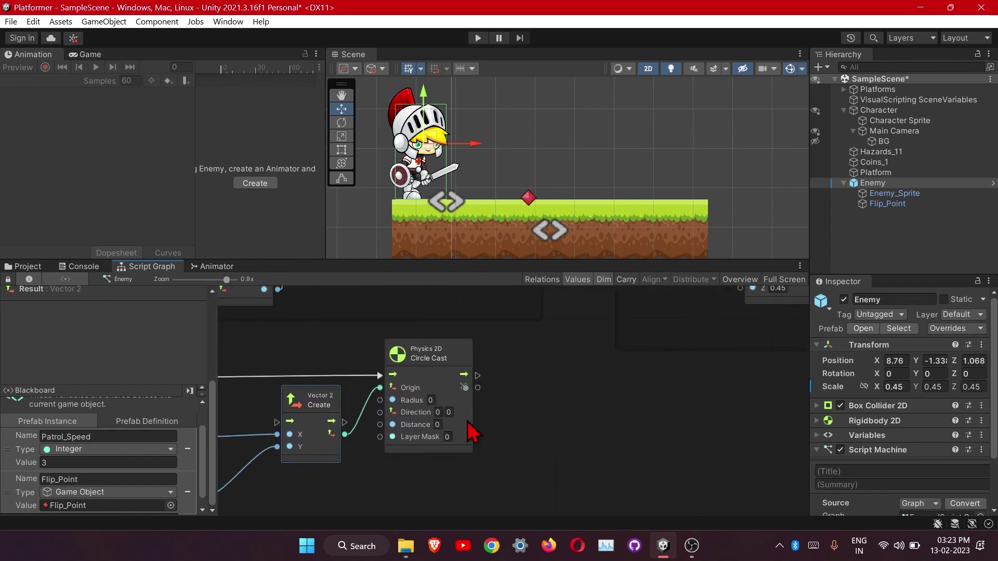
pyautogui.moveTo(434, 441); pyautogui.dragTo(464, 469, button='middle')
pyautogui.click(461, 440)
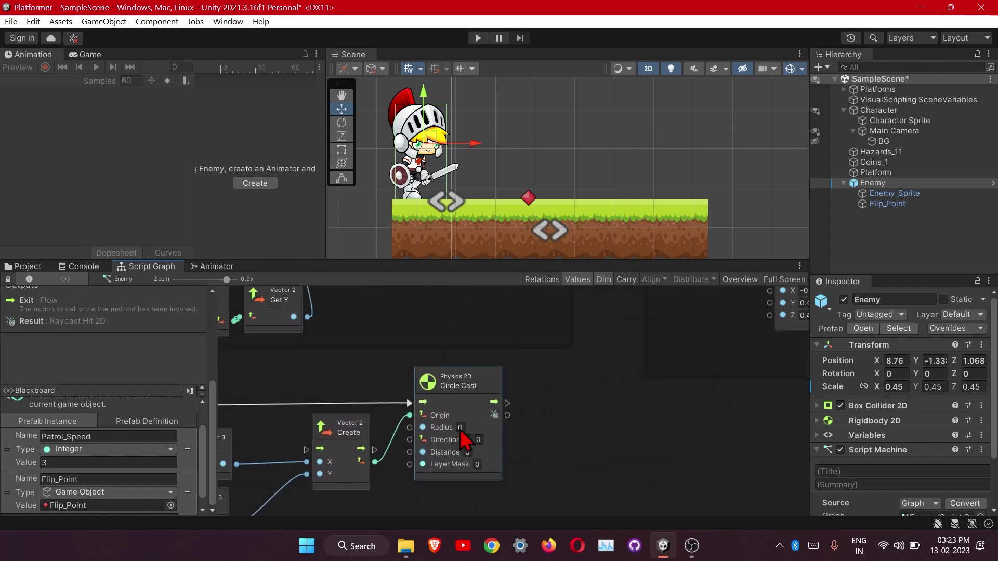
pyautogui.write('1')
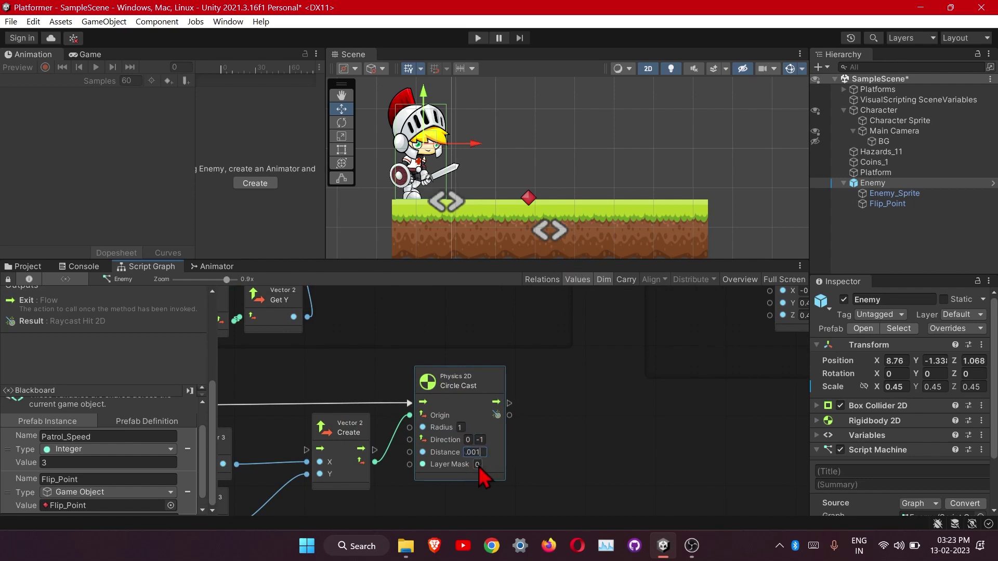
pyautogui.click(479, 418)
pyautogui.moveTo(479, 418); pyautogui.dragTo(547, 428)
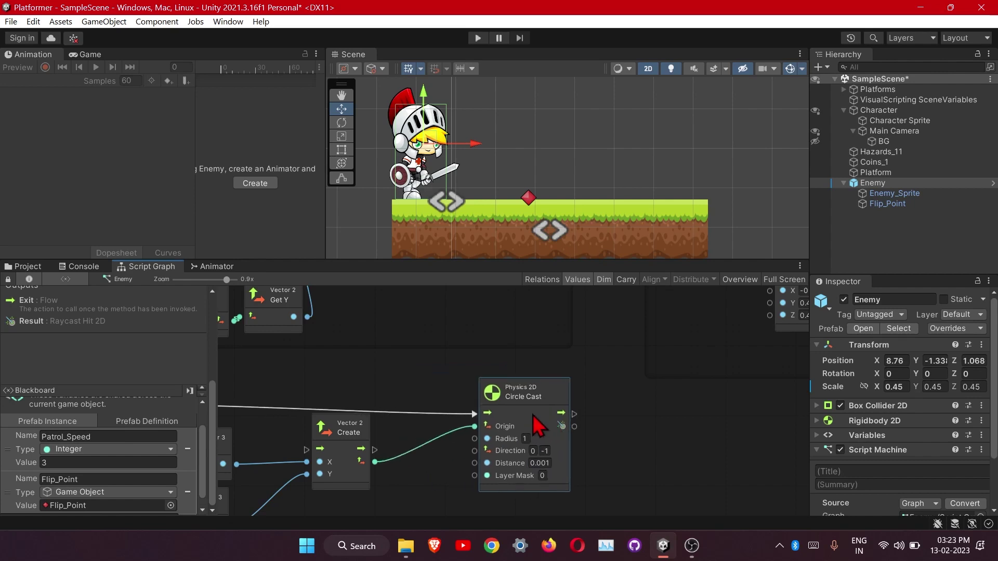
# Step: Check the project's user layers for Ground and assign the Platform object to the Ground layer
pyautogui.click(602, 239)
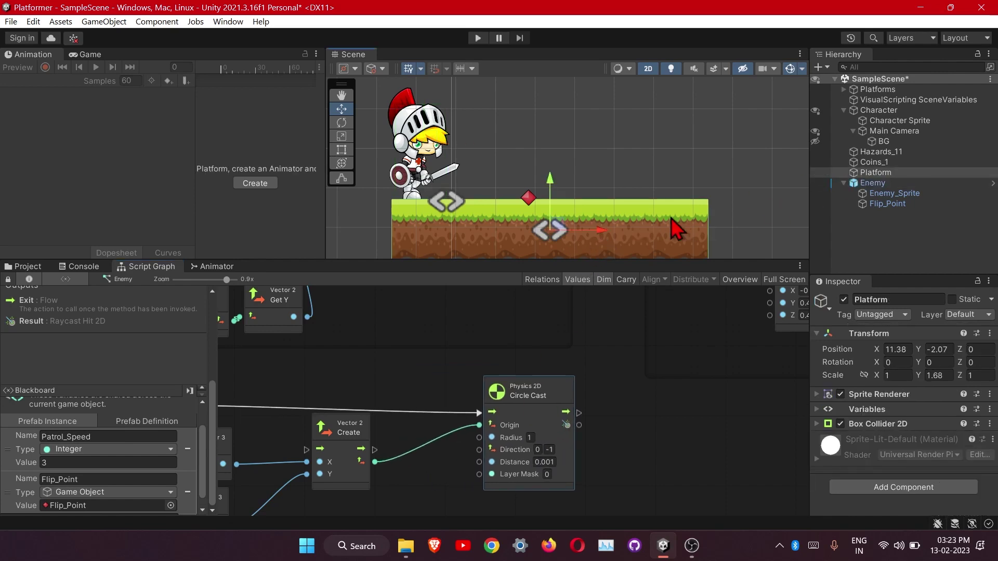
pyautogui.click(967, 315)
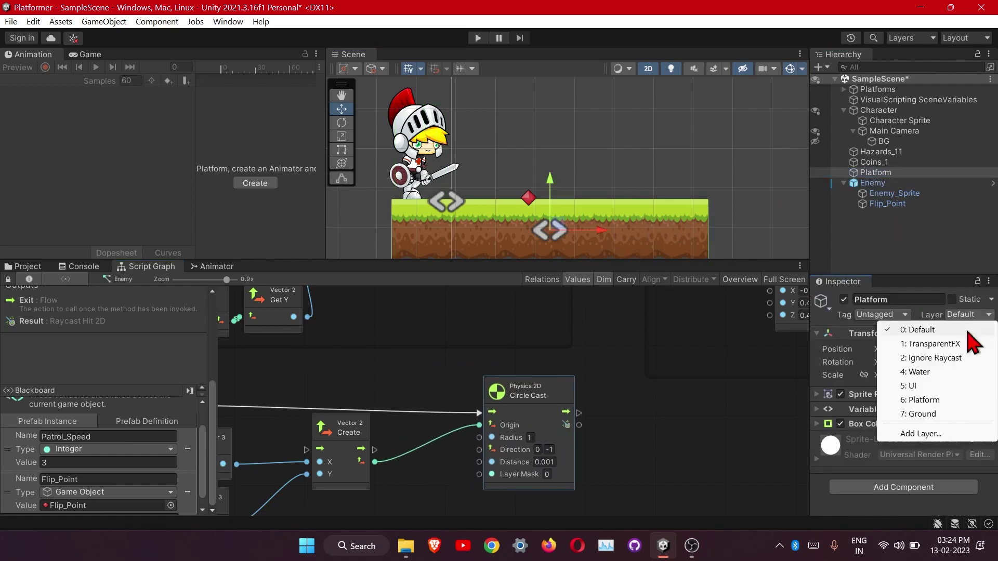
pyautogui.click(935, 436)
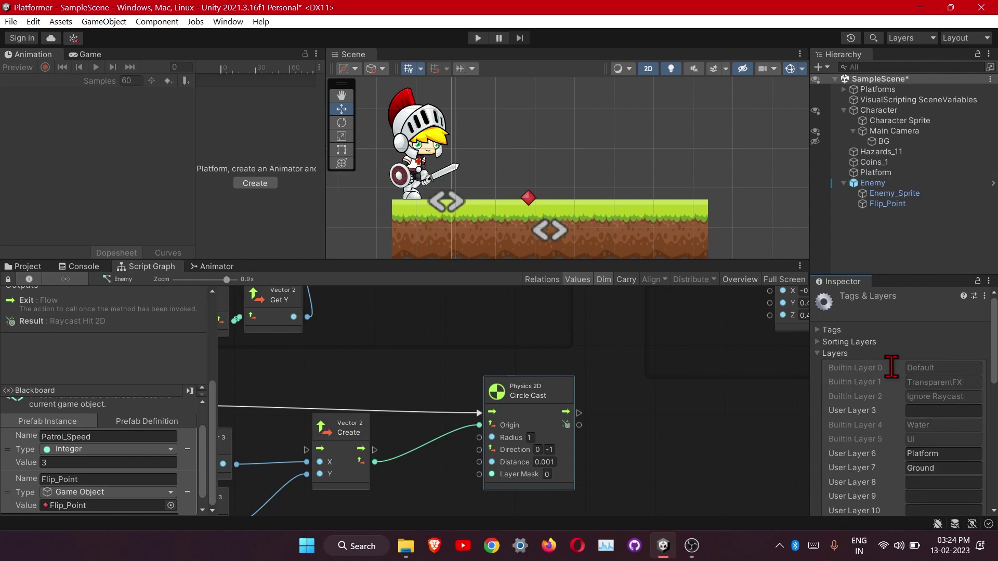
pyautogui.click(929, 468)
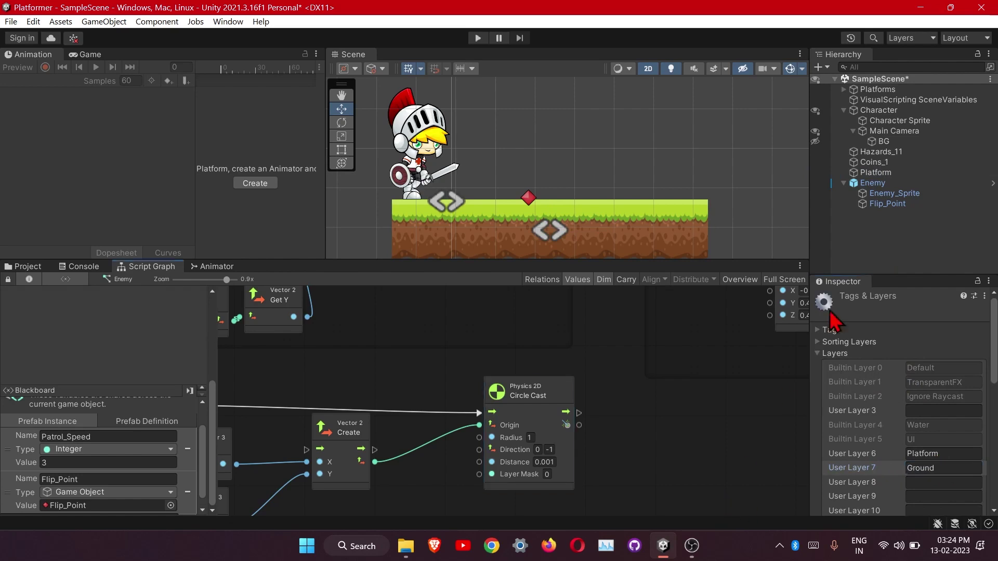
pyautogui.click(878, 172)
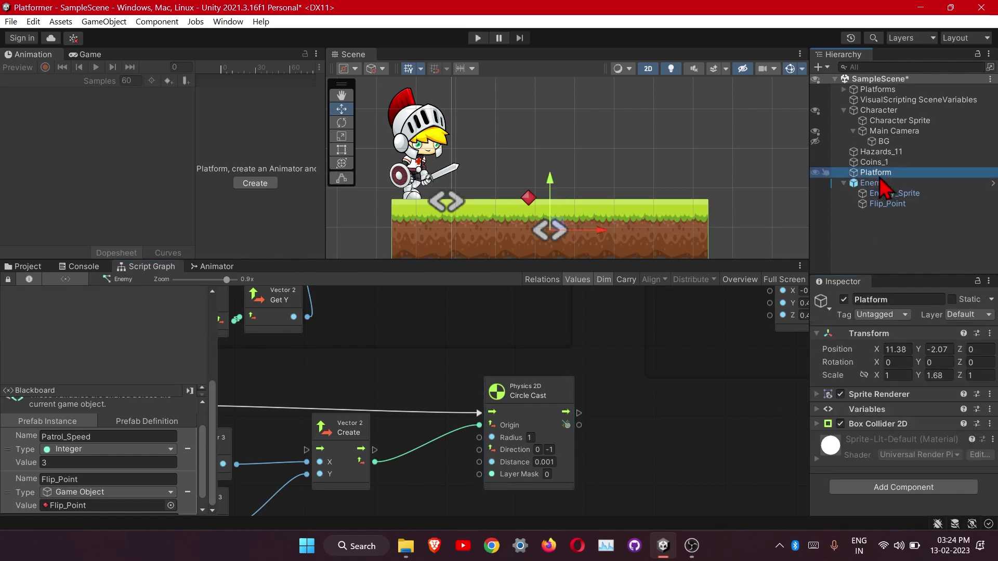
pyautogui.click(966, 315)
pyautogui.click(930, 419)
# Step: Feed Circle Cast's Layer Mask from a new Layer Mask Literal set to Ground, placed below Vector 2 Create
pyautogui.scroll(-3, 599, 438)
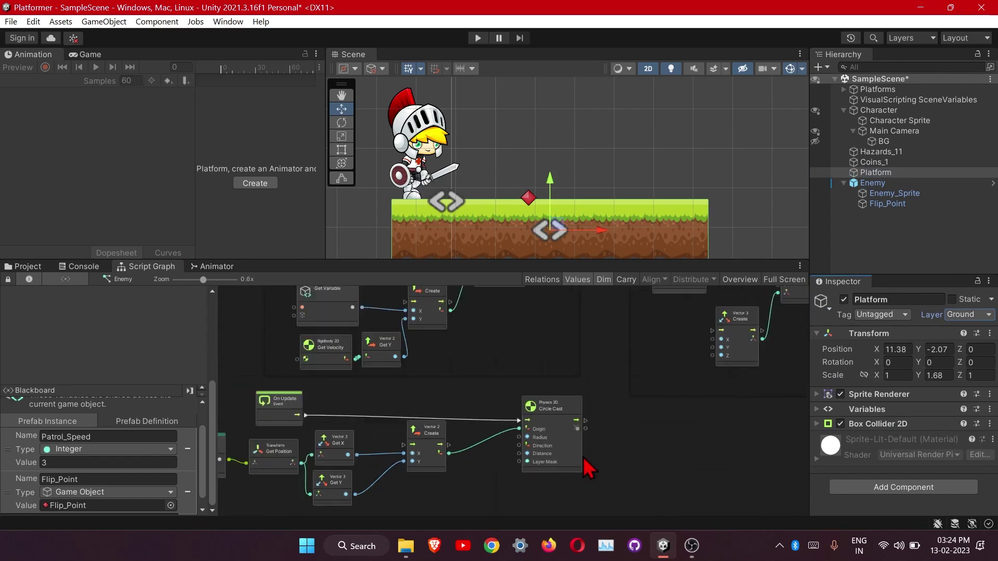
pyautogui.scroll(4, 522, 456)
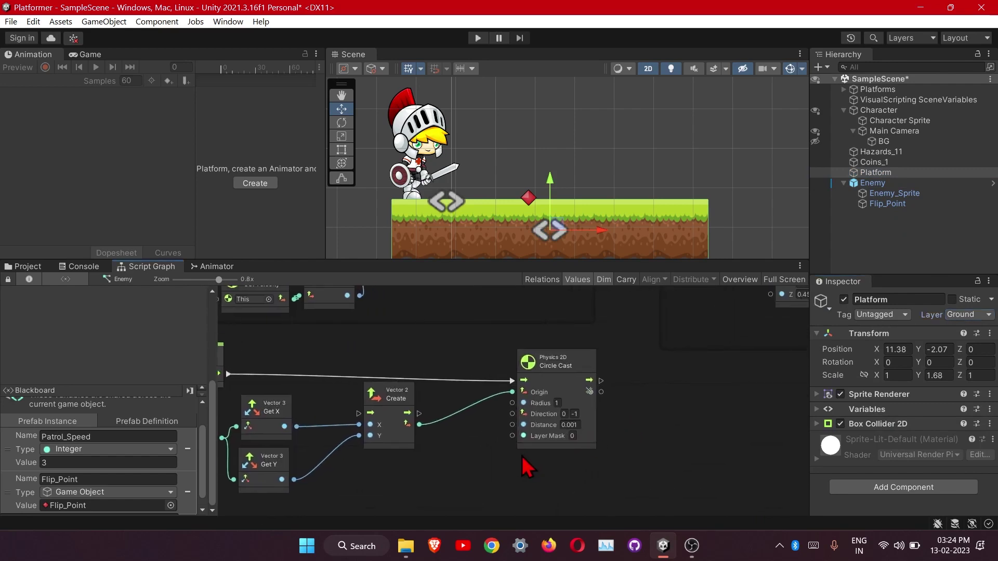
pyautogui.moveTo(552, 403); pyautogui.dragTo(507, 442)
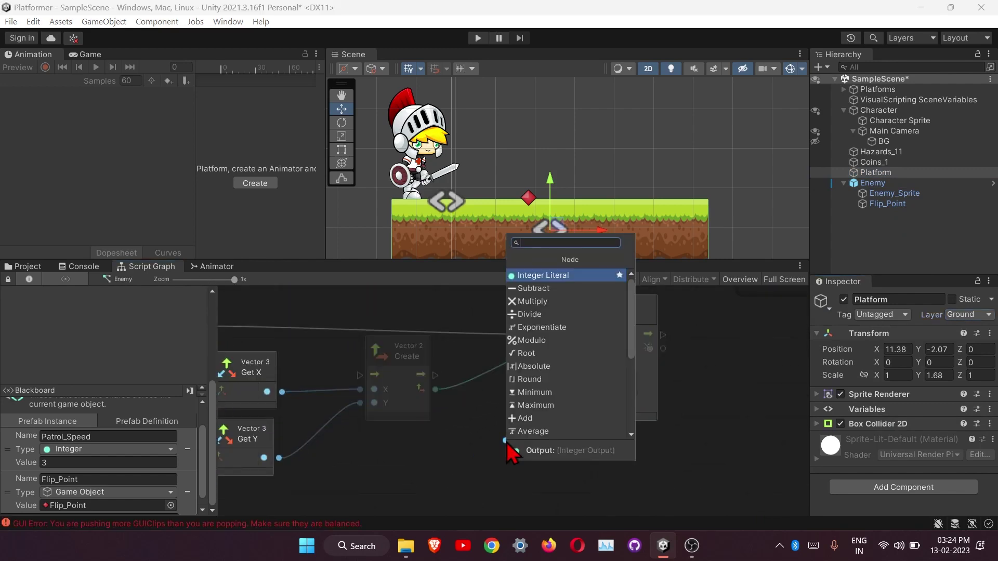
pyautogui.write('layer')
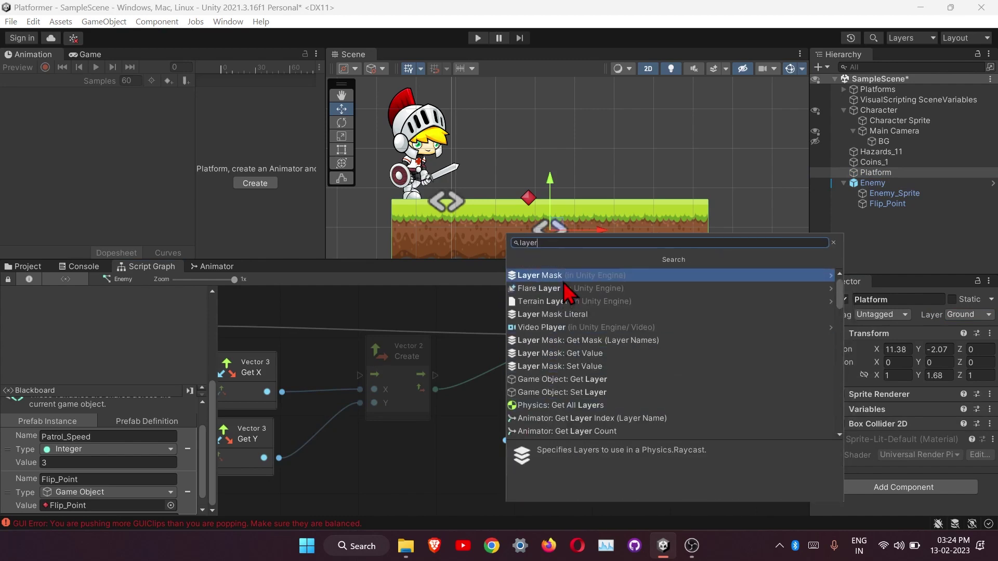
pyautogui.click(560, 278)
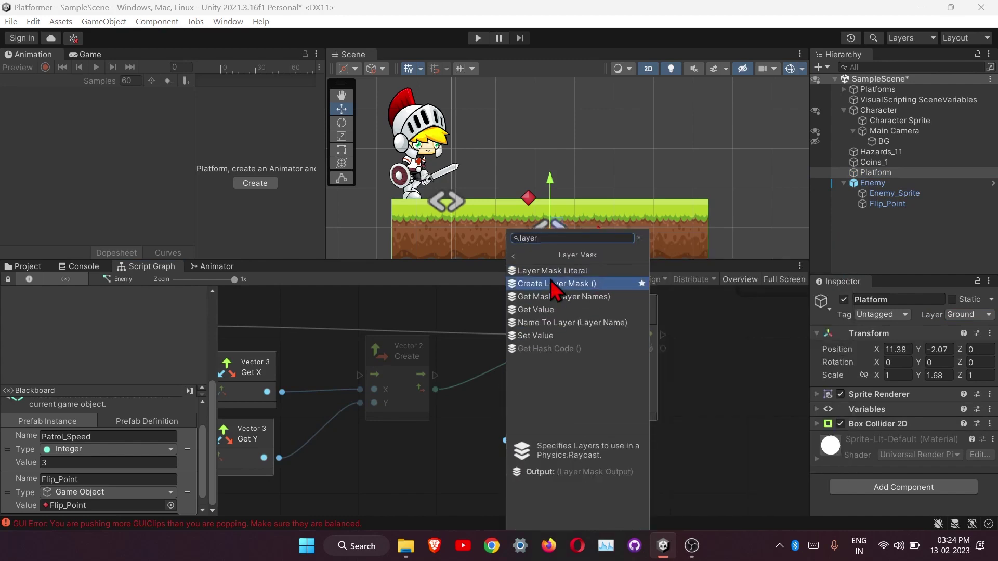
pyautogui.click(551, 275)
pyautogui.moveTo(528, 430); pyautogui.dragTo(570, 405, button='middle')
pyautogui.moveTo(490, 424); pyautogui.dragTo(458, 456)
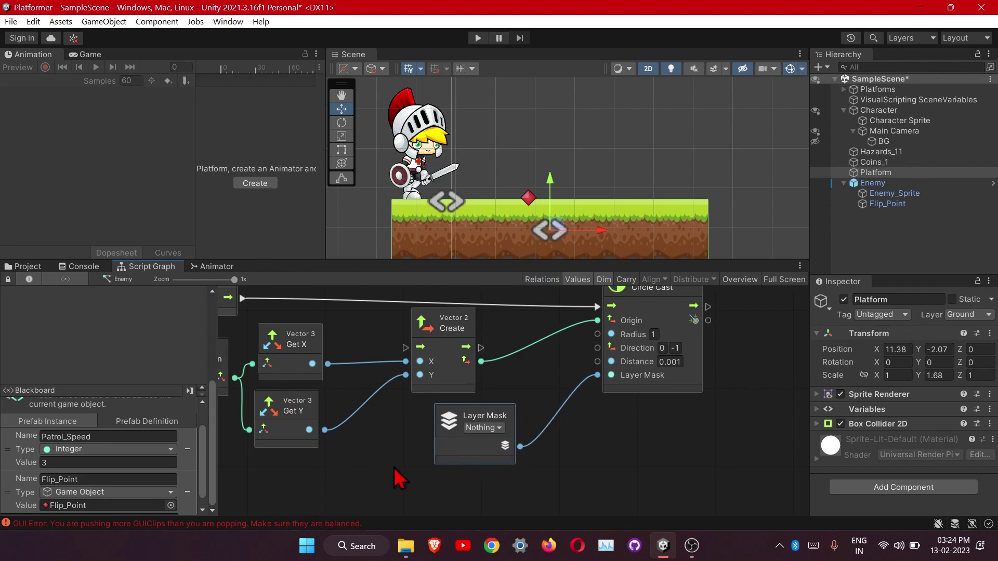
pyautogui.click(499, 432)
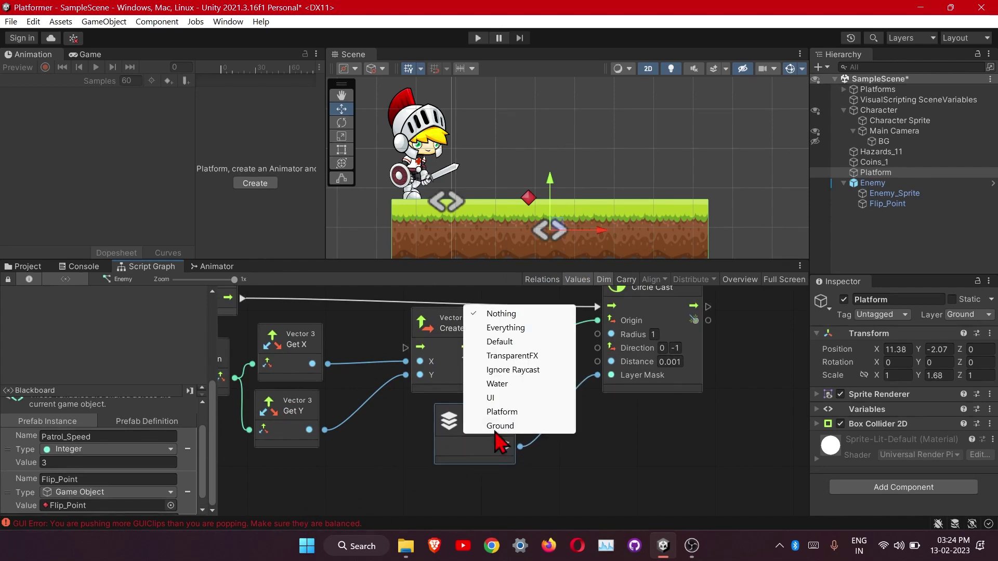
pyautogui.click(502, 430)
# Step: Add a Raycast Hit 2D Get Collider node fed by Circle Cast's Result output
pyautogui.scroll(-4, 596, 466)
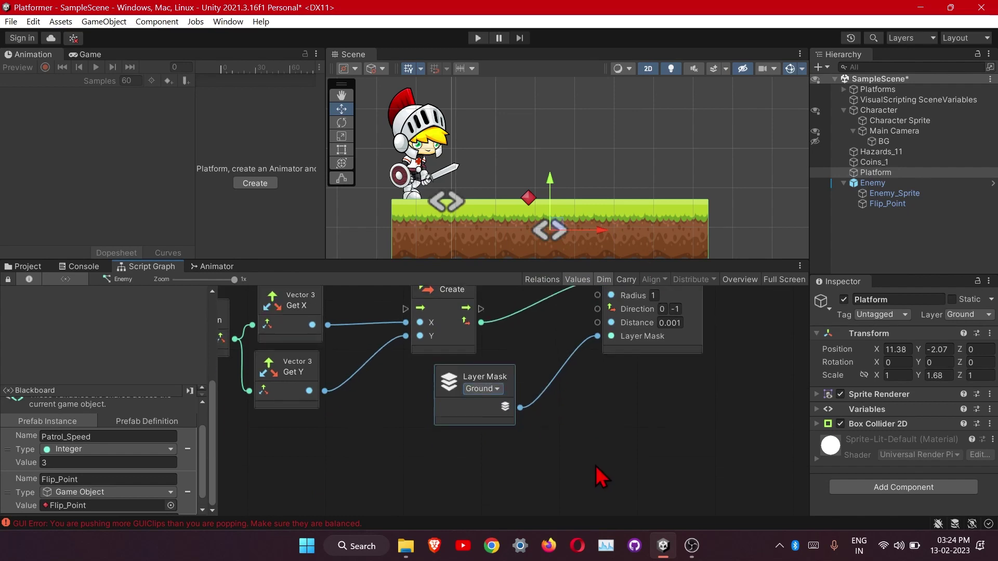
pyautogui.scroll(4, 552, 445)
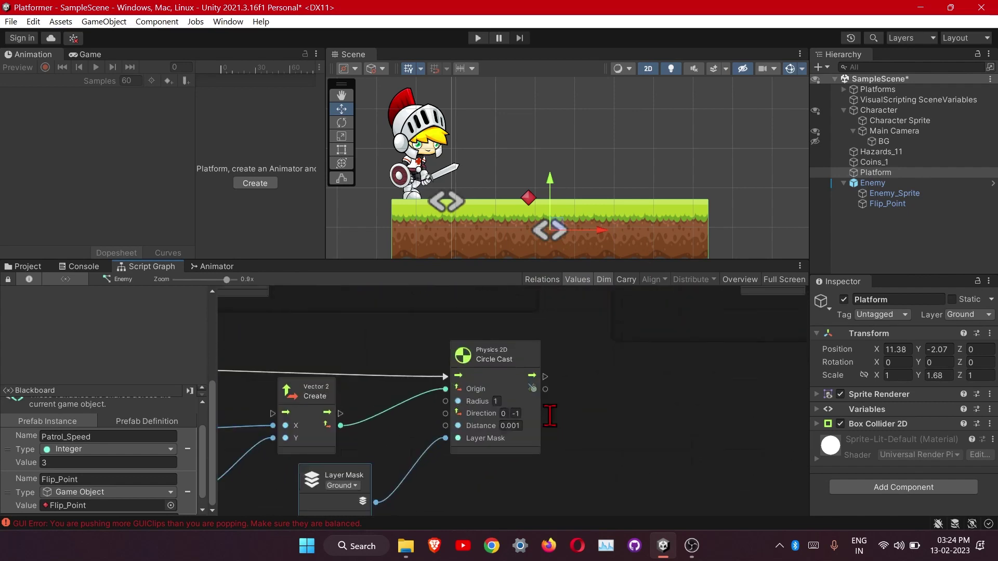
pyautogui.moveTo(468, 399); pyautogui.dragTo(508, 431)
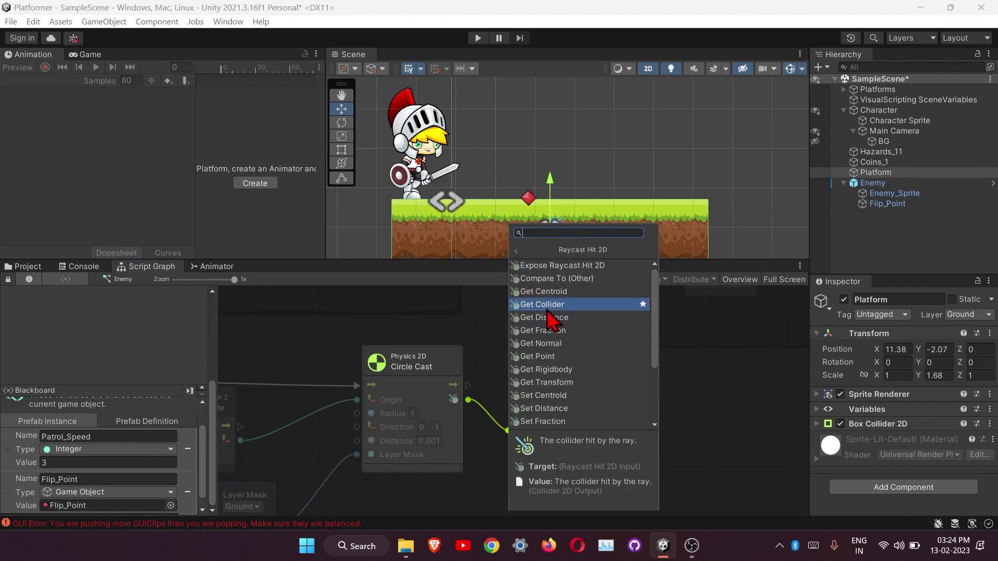
pyautogui.click(552, 309)
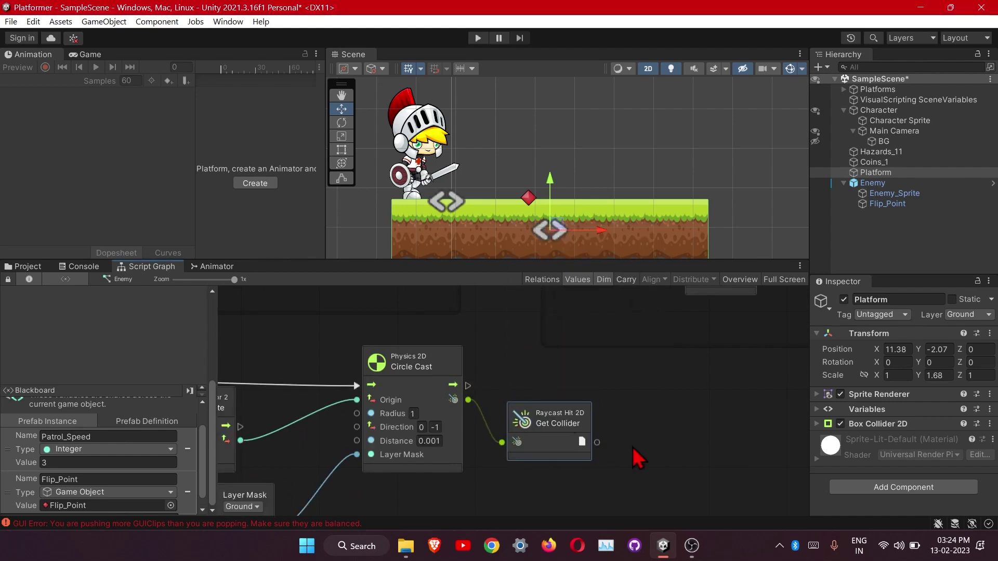
# Step: Add a Debug Log (Message) node that logs Get Collider's output, and connect Circle Cast's exit flow to it
pyautogui.moveTo(601, 448); pyautogui.dragTo(667, 413)
pyautogui.write('d')
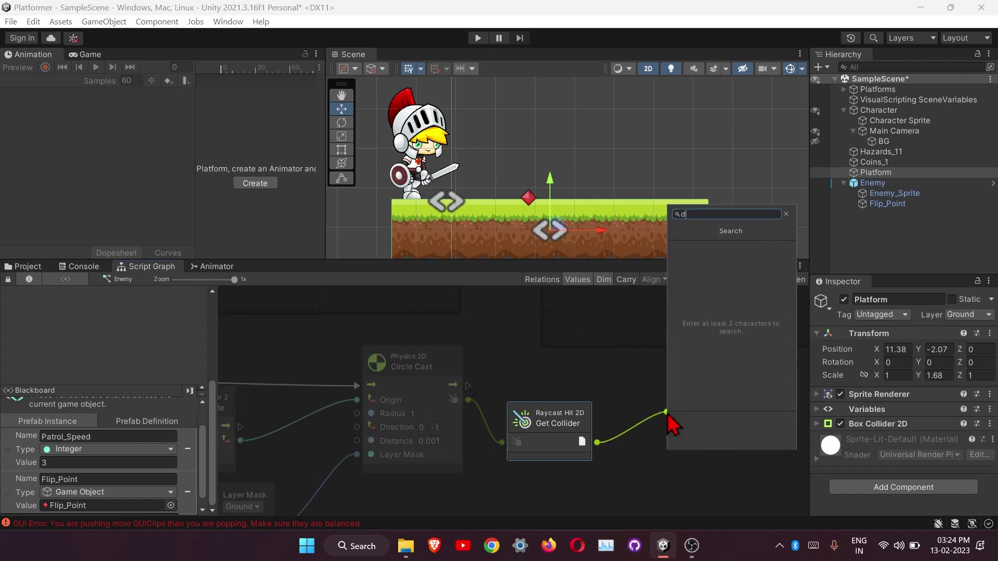
pyautogui.write('ebu')
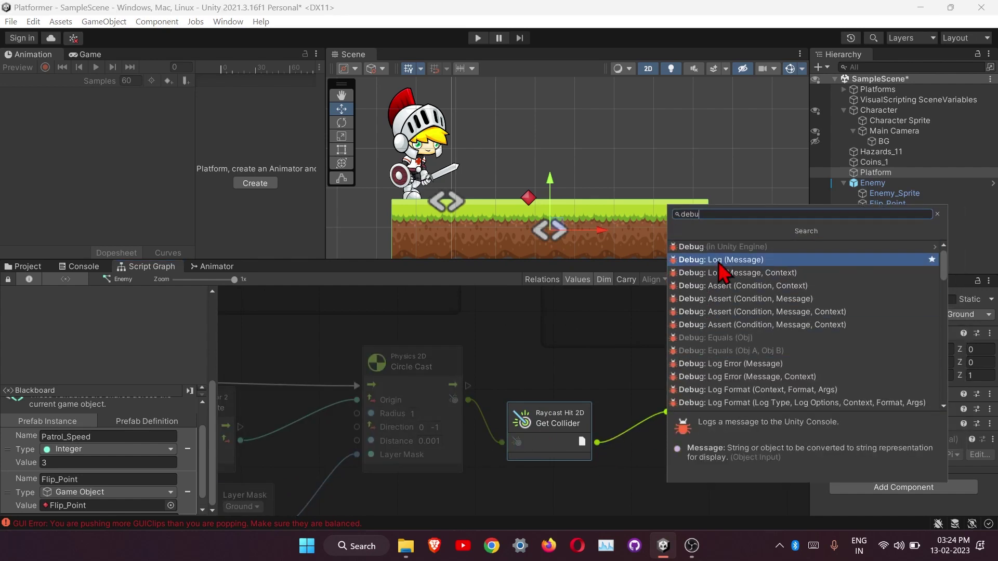
pyautogui.click(716, 263)
pyautogui.moveTo(452, 384); pyautogui.dragTo(667, 396)
pyautogui.scroll(-3, 570, 427)
pyautogui.scroll(3, 570, 433)
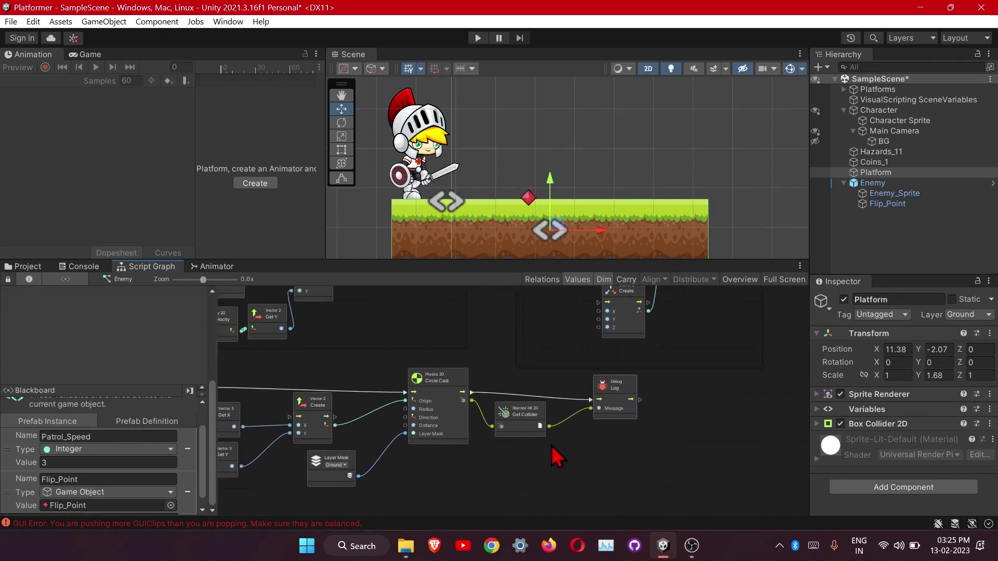
# Step: Play-test the scene while watching the Get Collider value in the graph, stop it, and run it again
pyautogui.moveTo(563, 449); pyautogui.dragTo(519, 471, button='middle')
pyautogui.click(481, 40)
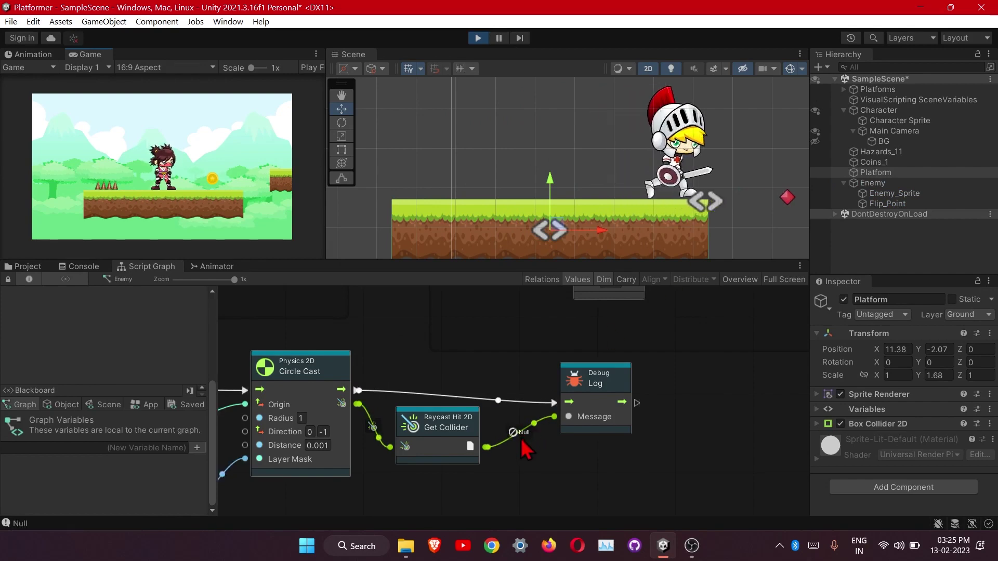
pyautogui.click(478, 38)
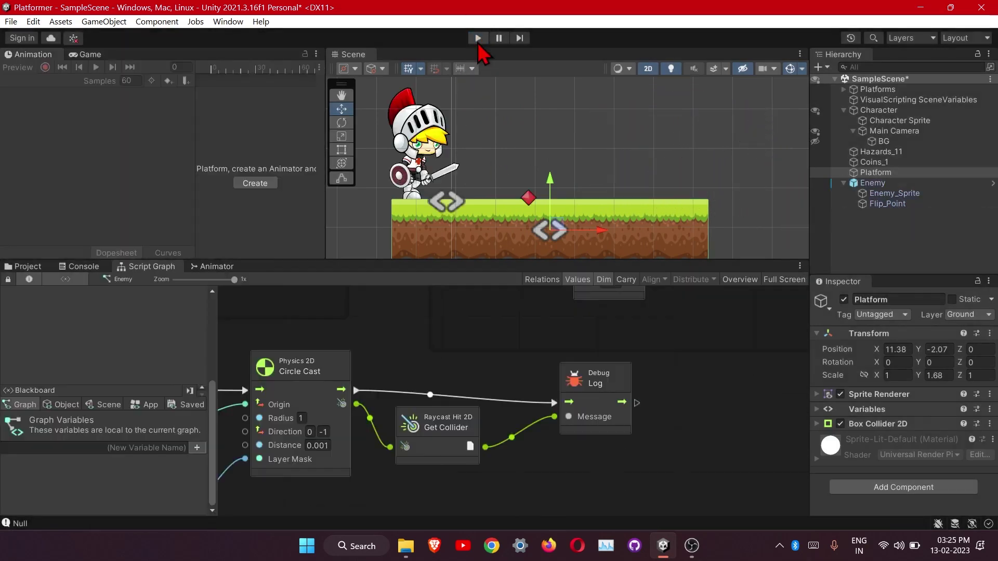
pyautogui.click(478, 42)
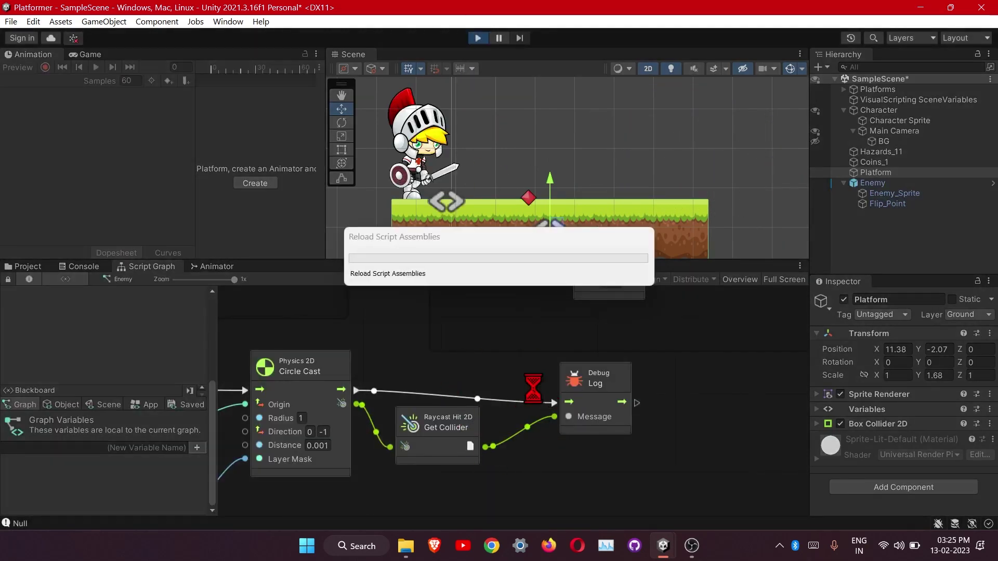
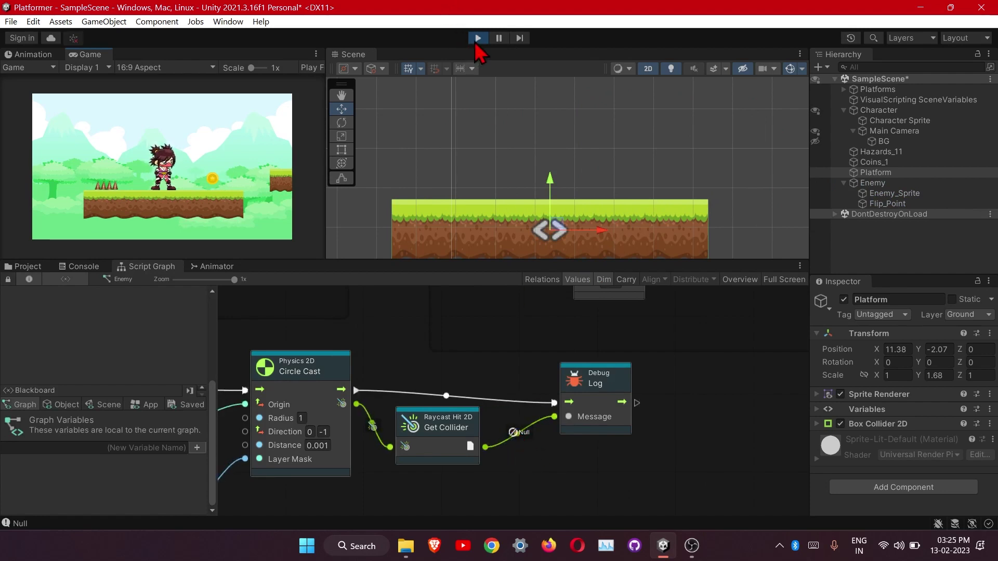
# Step: Stop the play test and replace the Debug Log node with a Null Check on Circle Cast's exit flow
pyautogui.click(475, 41)
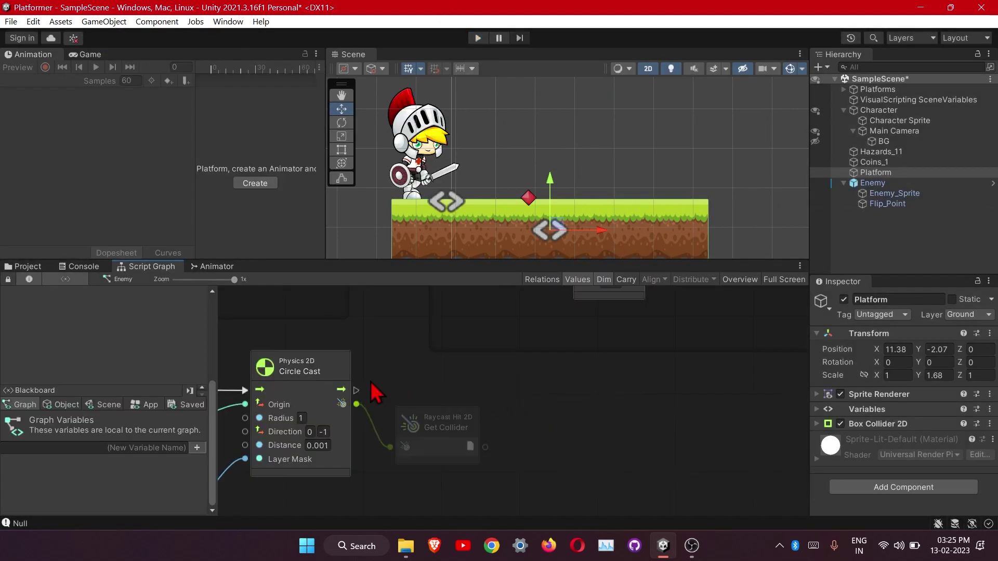
pyautogui.moveTo(356, 390); pyautogui.dragTo(459, 385)
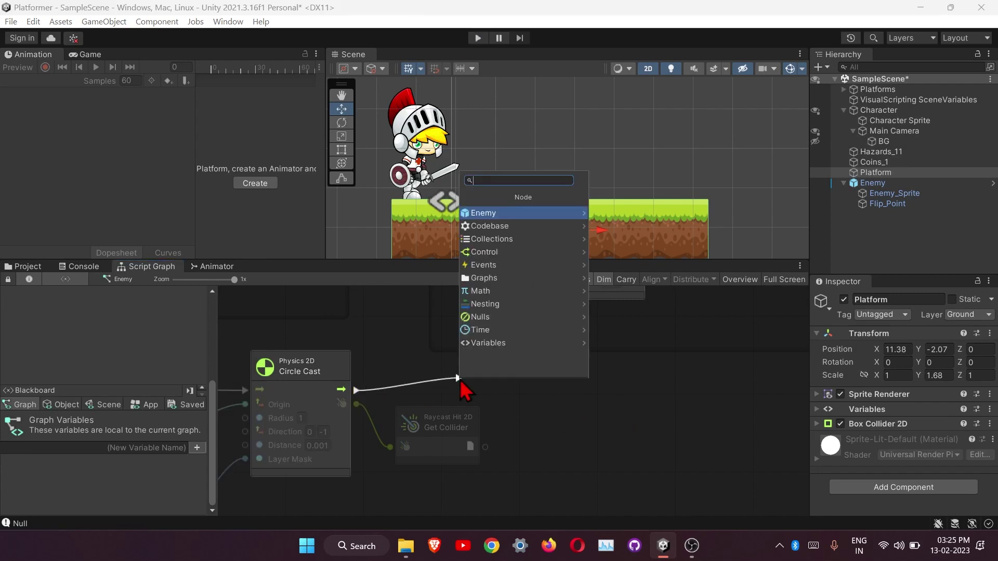
pyautogui.write('null che')
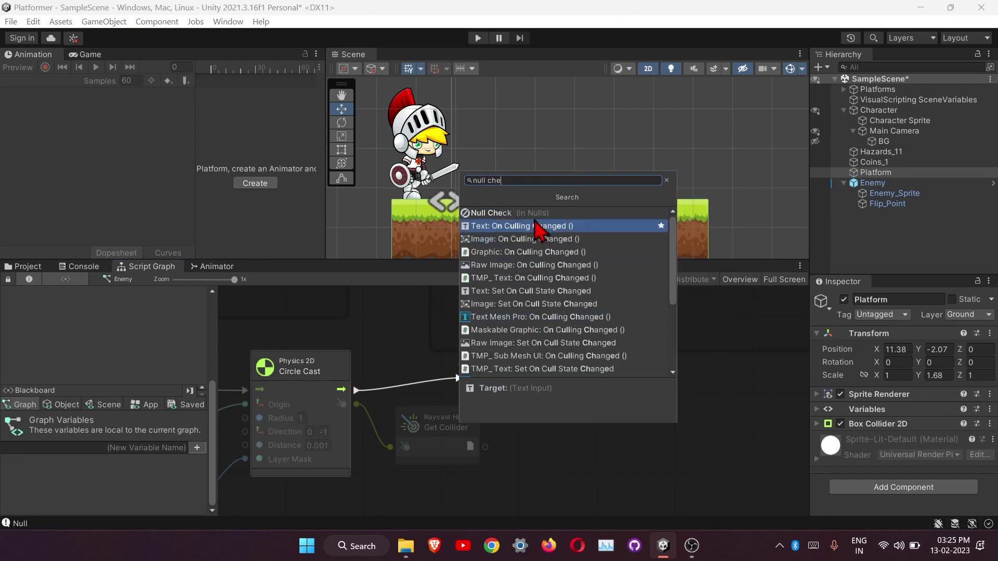
pyautogui.click(491, 213)
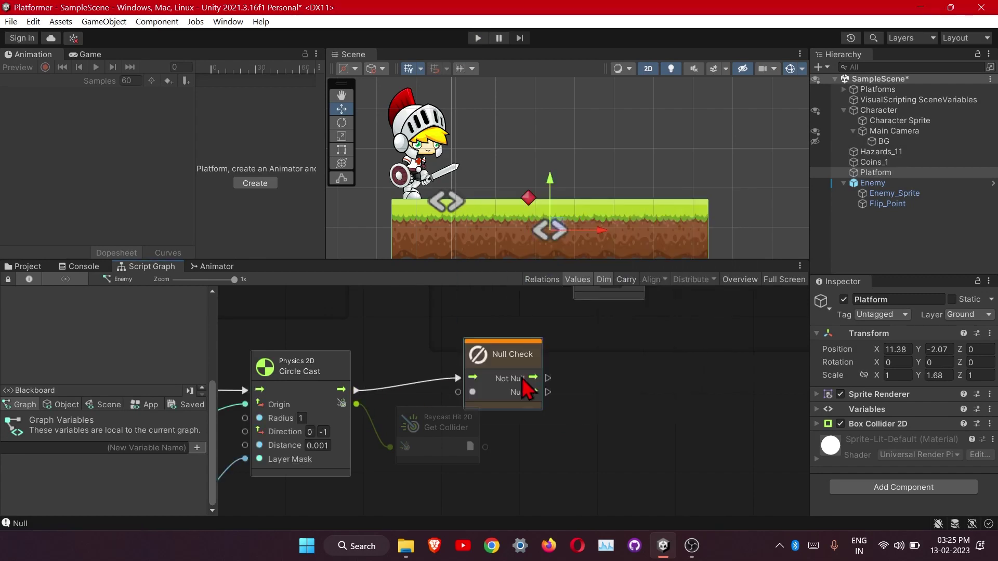
# Step: Move Null Check further along the graph and feed its object input from Get Collider's output
pyautogui.moveTo(528, 390); pyautogui.dragTo(634, 408)
pyautogui.moveTo(471, 446); pyautogui.dragTo(575, 401)
pyautogui.moveTo(576, 417); pyautogui.dragTo(488, 436, button='middle')
pyautogui.moveTo(503, 419); pyautogui.dragTo(486, 425)
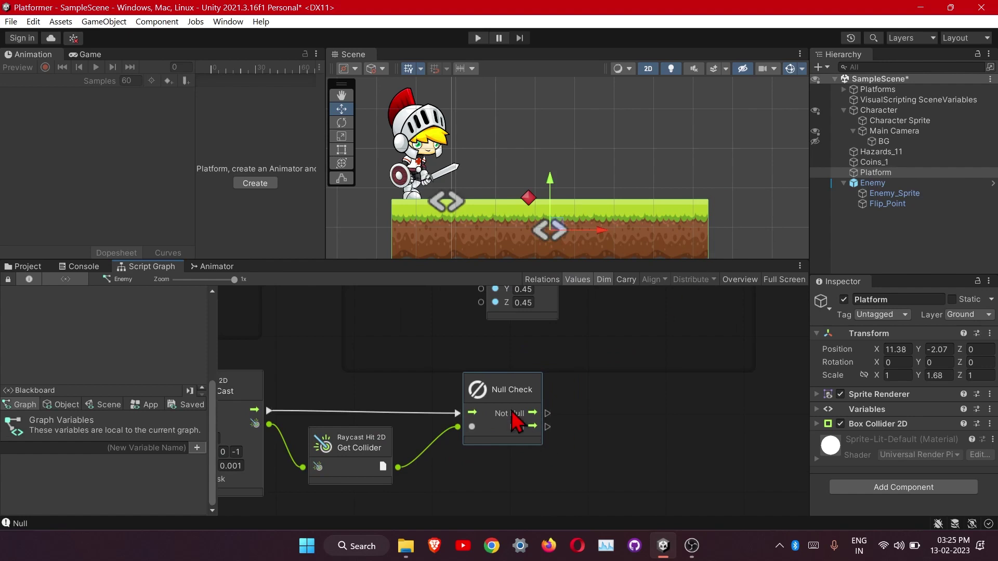
# Step: Add a Trigger Custom Event node beside Null Check
pyautogui.scroll(-3, 524, 426)
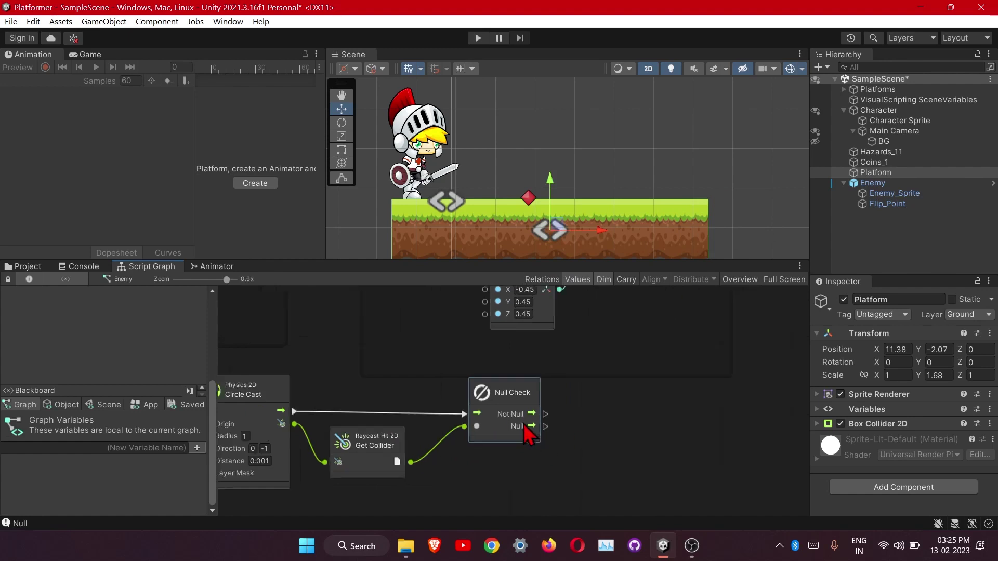
pyautogui.scroll(-3, 514, 433)
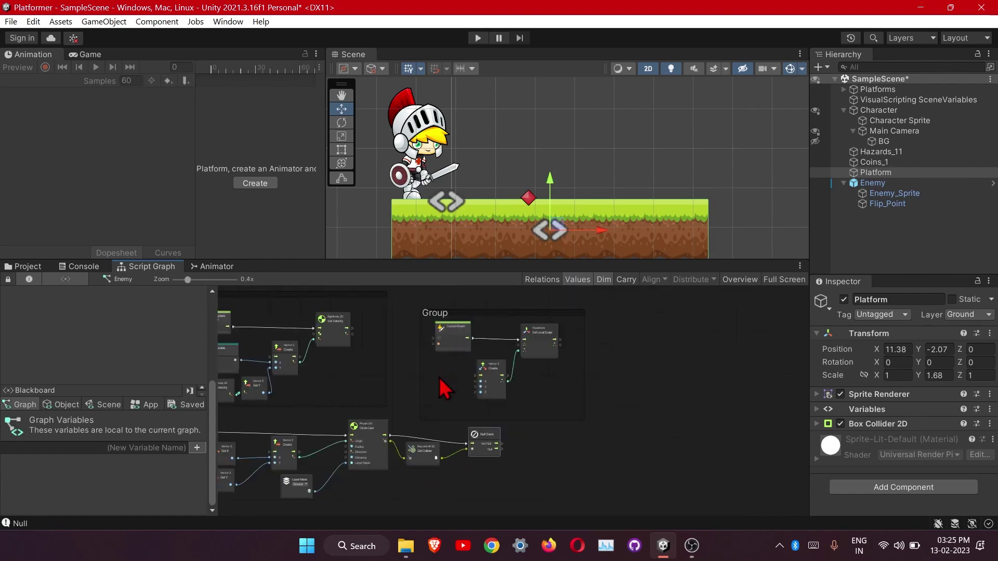
pyautogui.scroll(3, 438, 377)
pyautogui.moveTo(466, 377); pyautogui.dragTo(432, 442, button='middle')
pyautogui.scroll(3, 410, 360)
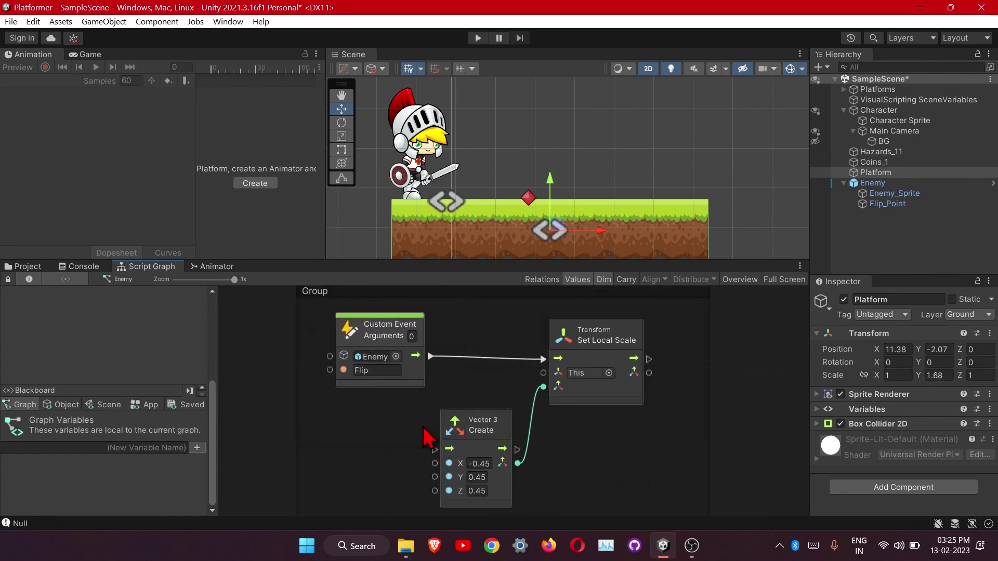
pyautogui.moveTo(392, 479); pyautogui.dragTo(369, 317, button='middle')
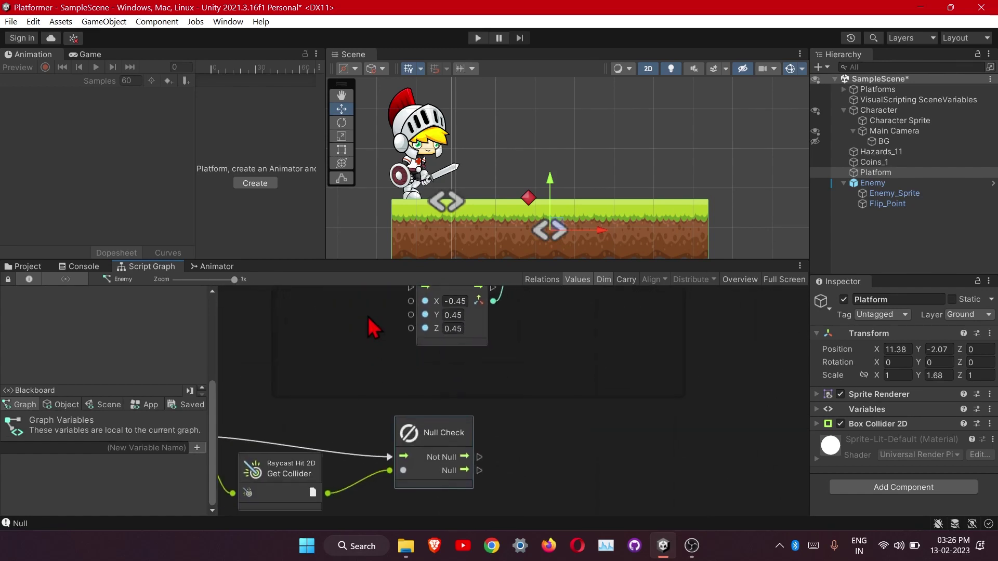
pyautogui.moveTo(479, 457); pyautogui.dragTo(496, 462)
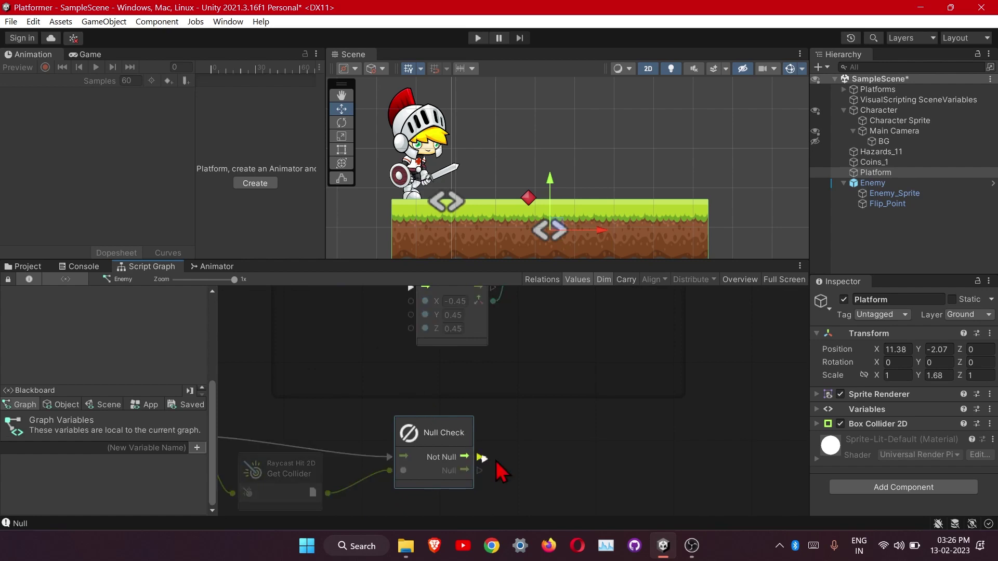
pyautogui.rightClick(559, 452)
pyautogui.rightClick(552, 455)
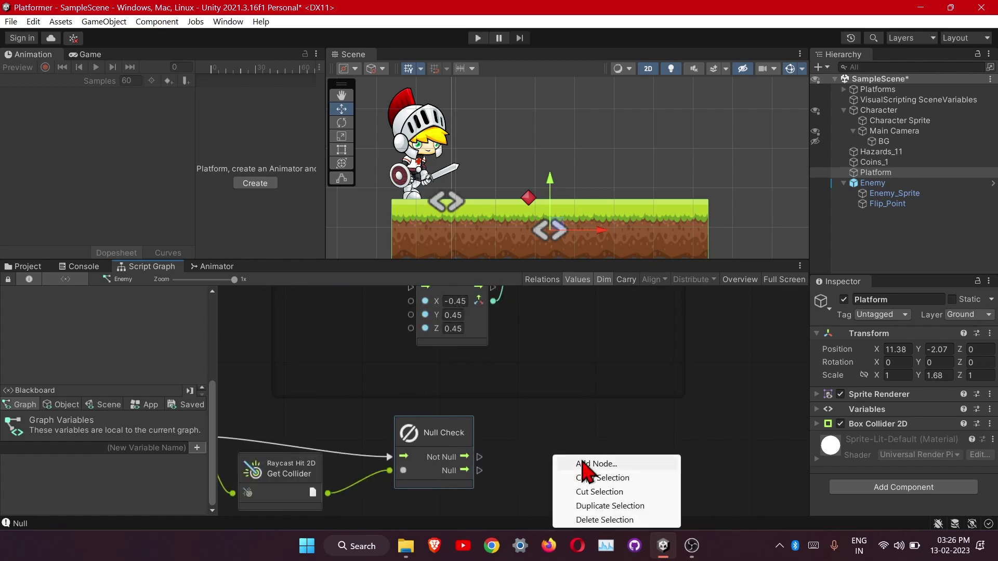
pyautogui.click(571, 463)
pyautogui.write('tri')
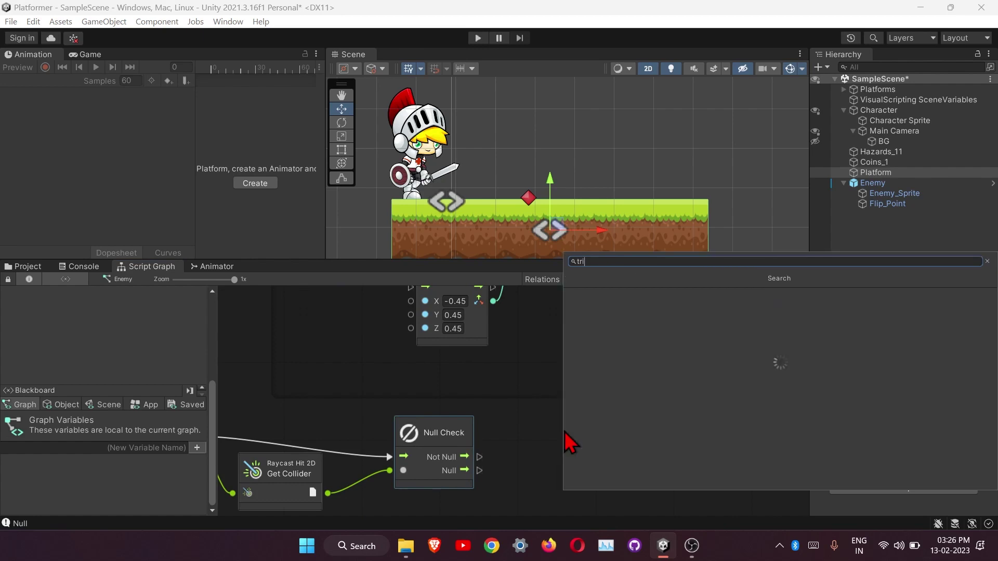
pyautogui.write('gger ')
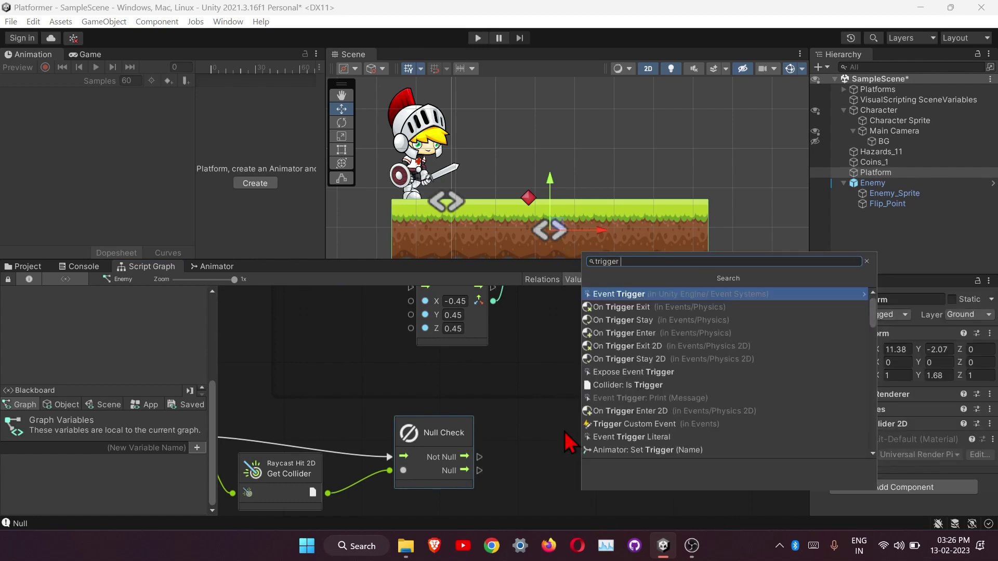
pyautogui.write('cust')
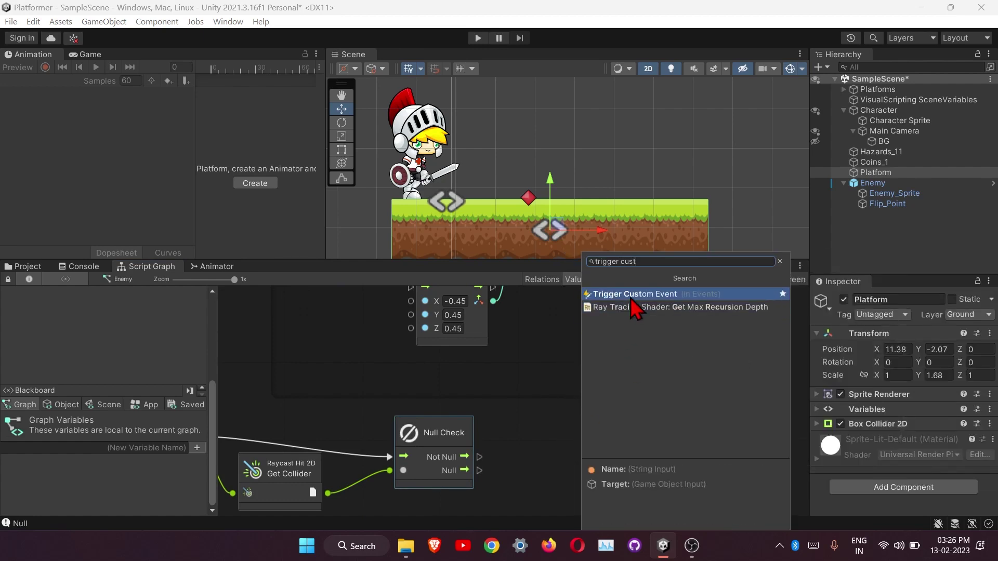
pyautogui.click(631, 298)
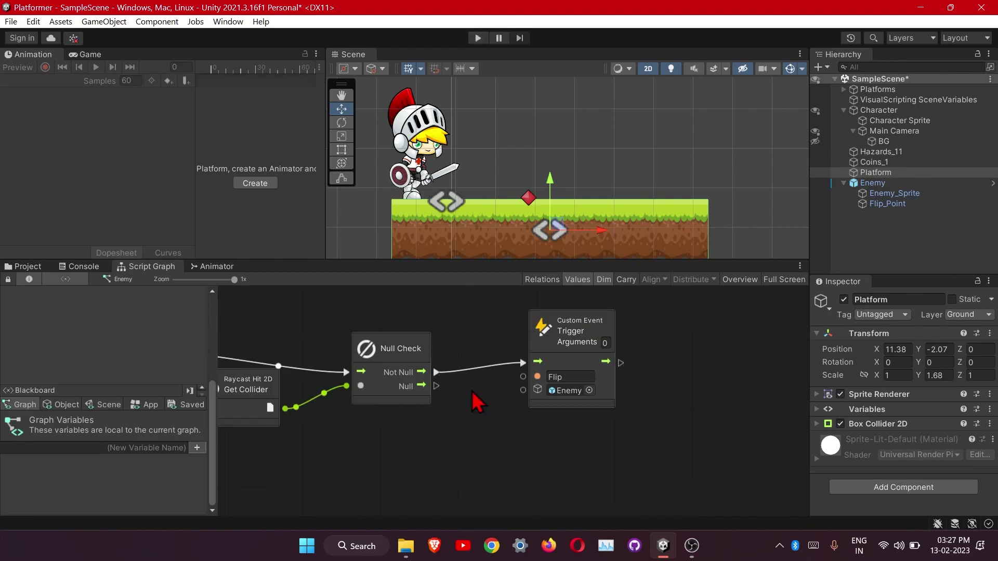
# Step: Trigger the Flip event on Enemy from Null Check's Null output only, removing the connection from Not Null
pyautogui.moveTo(435, 387); pyautogui.dragTo(437, 390)
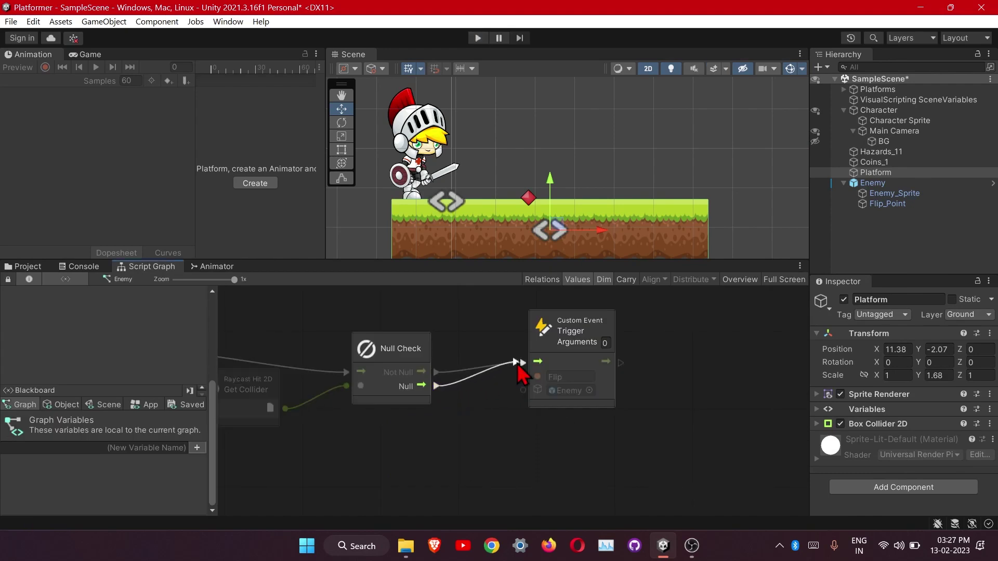
pyautogui.moveTo(523, 368); pyautogui.dragTo(526, 370)
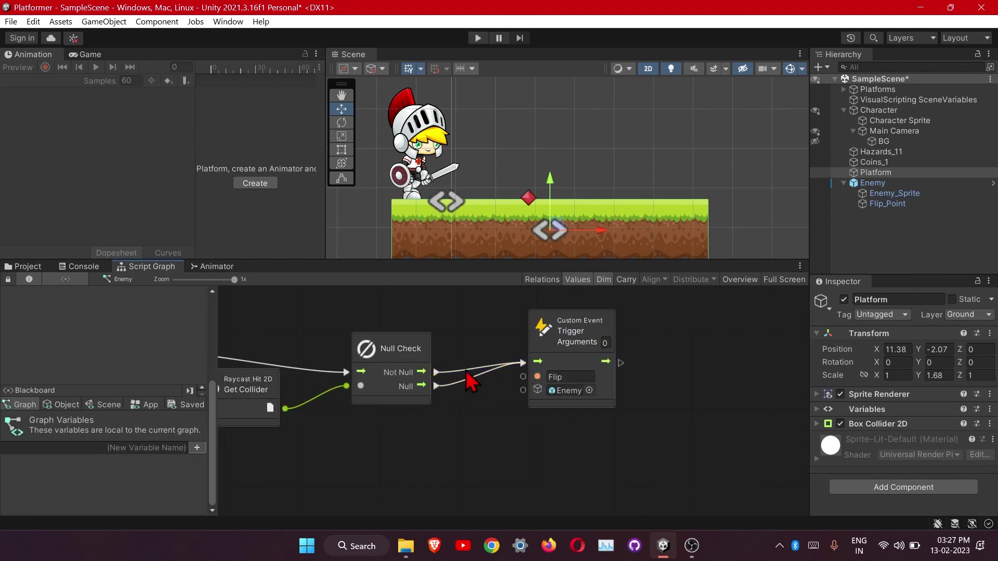
pyautogui.rightClick(434, 372)
pyautogui.moveTo(408, 377); pyautogui.dragTo(408, 352)
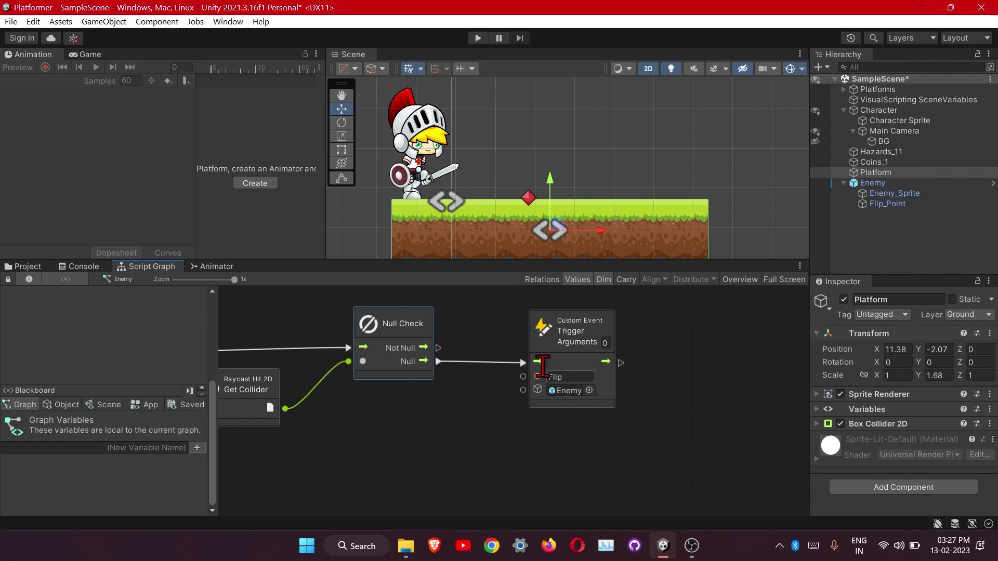
# Step: Play-test the scene, stop it, and bring up the object variables to inspect Patrol_Speed
pyautogui.click(476, 39)
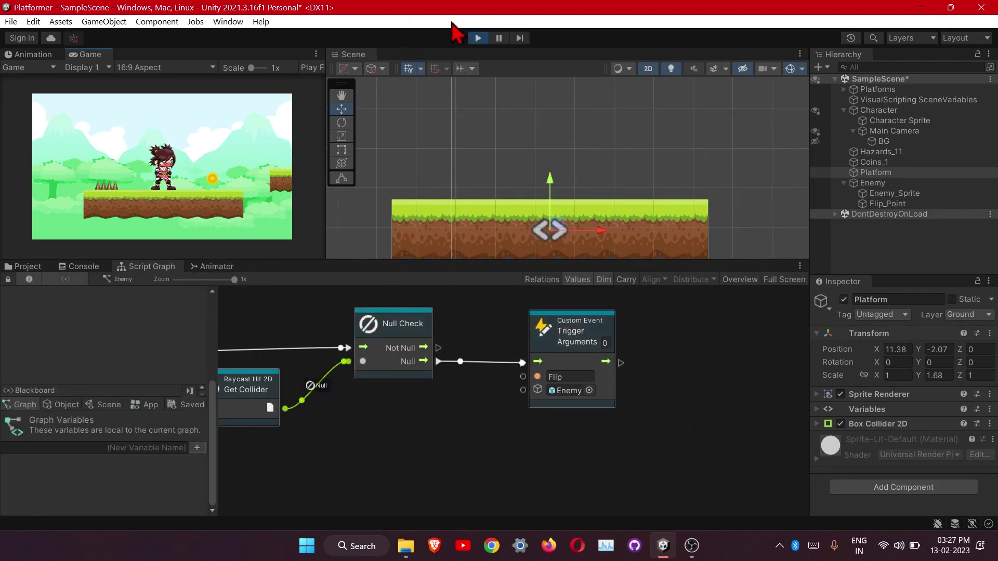
pyautogui.click(478, 38)
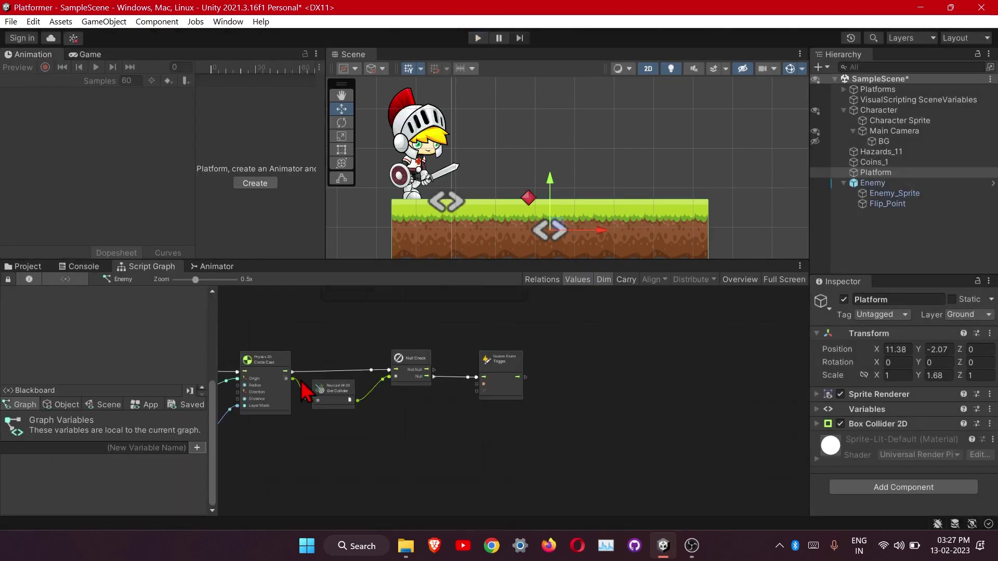
pyautogui.scroll(5, 400, 336)
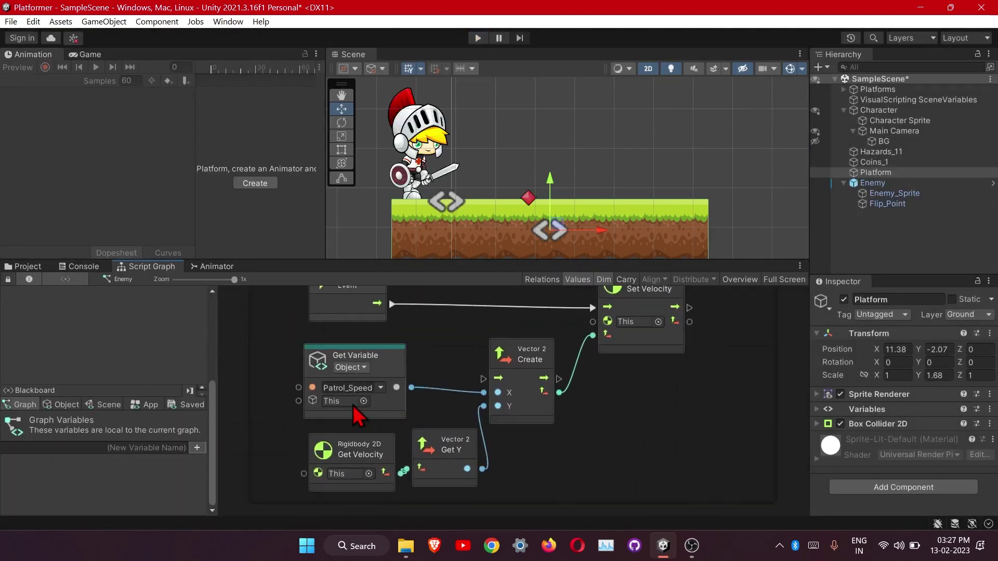
pyautogui.click(63, 405)
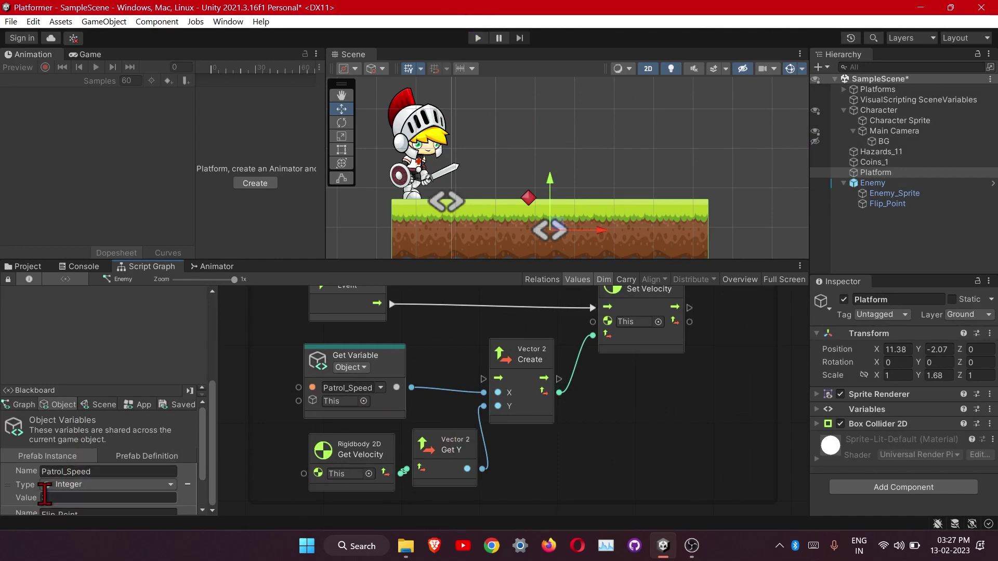
pyautogui.scroll(-3, 459, 454)
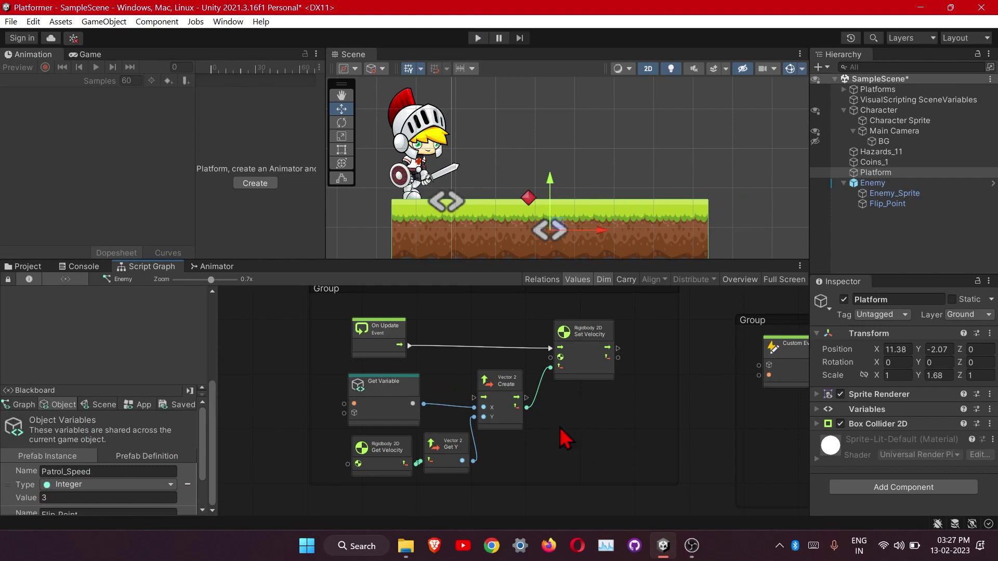
# Step: Add a Set Variable node for Patrol_Speed beside the flip group and connect Set Local Scale's exit flow to it
pyautogui.keyDown('ctrl'); pyautogui.scroll(-3, 552, 423); pyautogui.keyUp('ctrl')
pyautogui.moveTo(590, 437); pyautogui.dragTo(382, 353, button='middle')
pyautogui.keyDown('ctrl'); pyautogui.scroll(3, 550, 416); pyautogui.keyUp('ctrl')
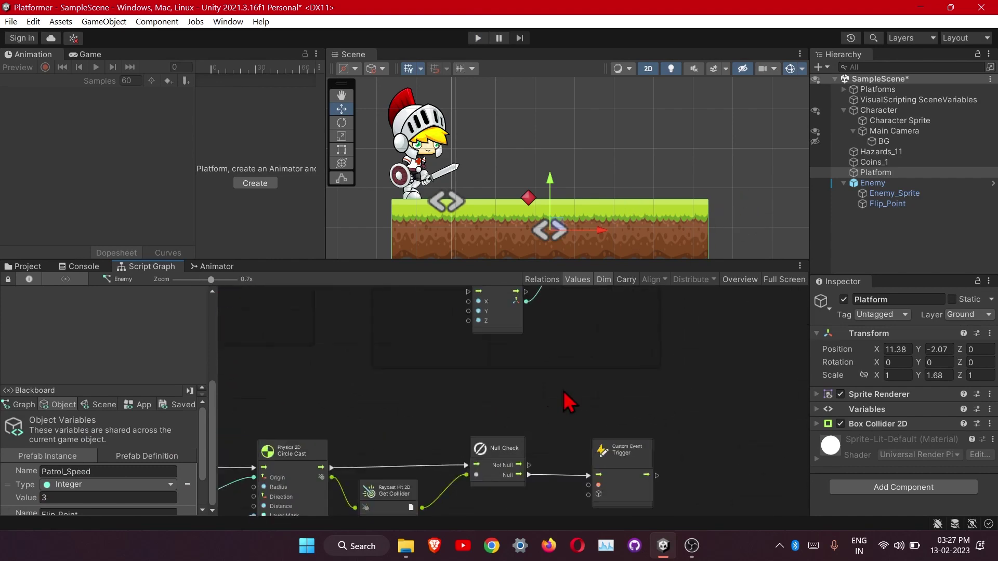
pyautogui.moveTo(582, 376); pyautogui.dragTo(463, 466, button='middle')
pyautogui.moveTo(527, 379); pyautogui.dragTo(492, 434, button='middle')
pyautogui.moveTo(490, 377); pyautogui.dragTo(487, 394, button='middle')
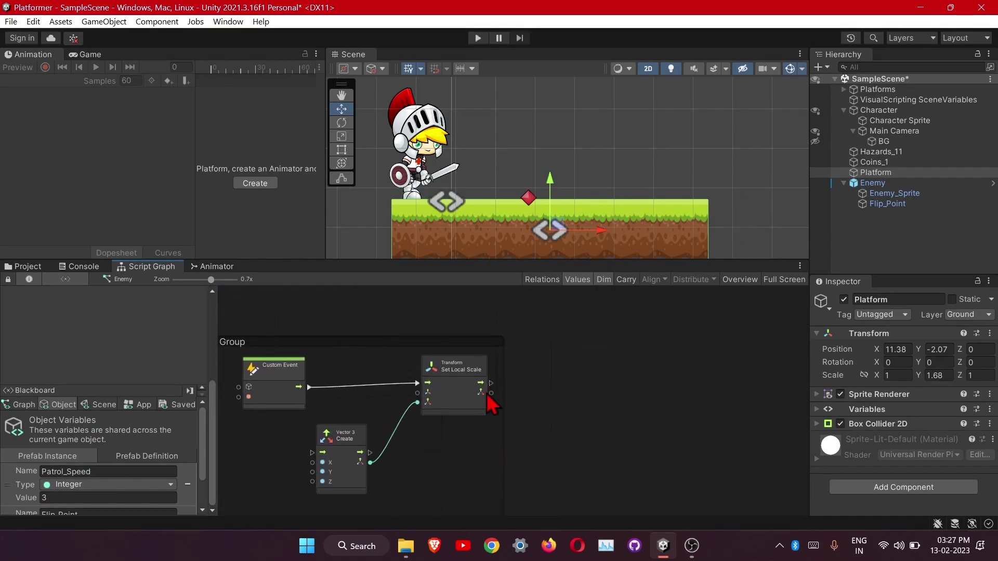
pyautogui.scroll(2, 487, 395)
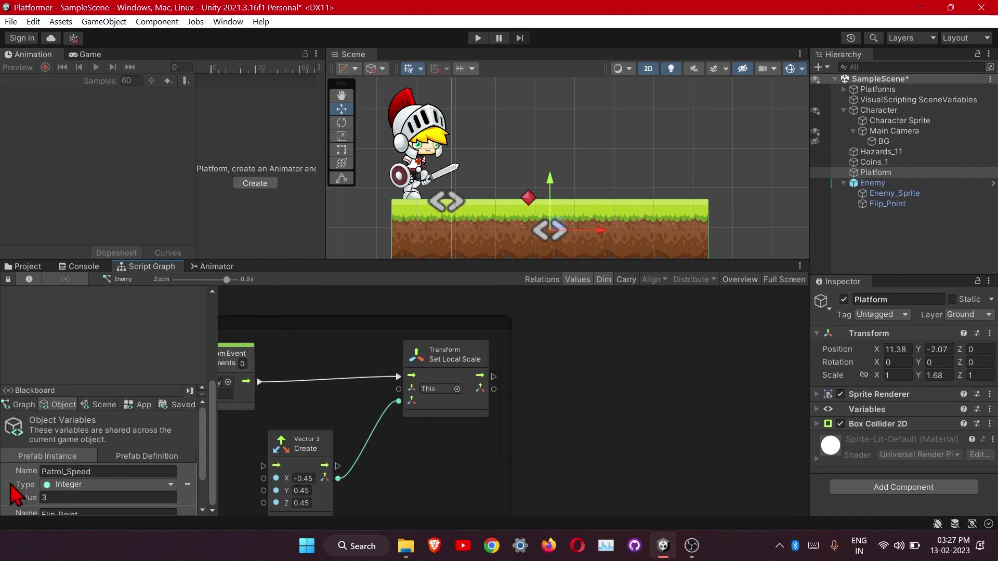
pyautogui.moveTo(9, 485); pyautogui.dragTo(628, 356)
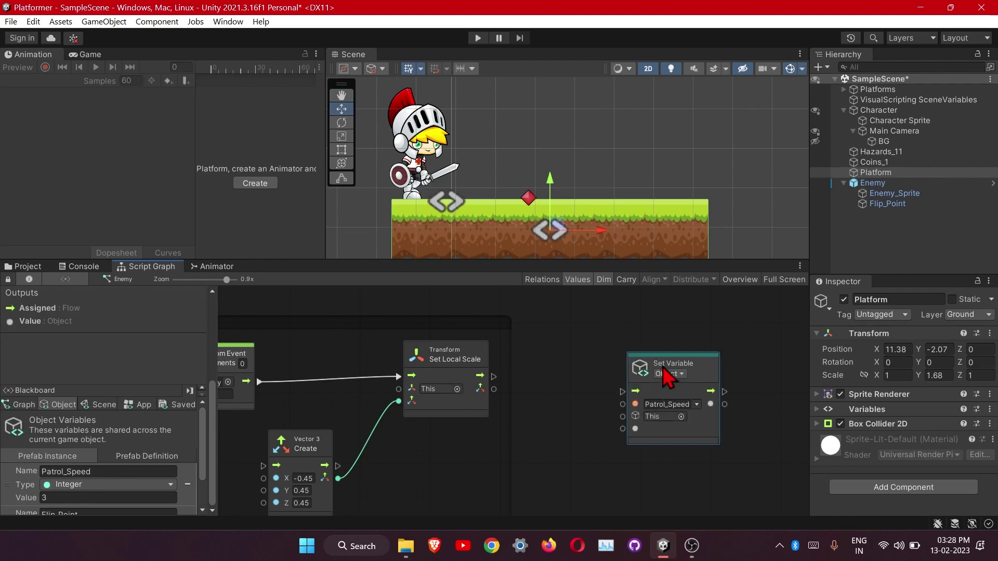
pyautogui.moveTo(706, 379); pyautogui.dragTo(731, 359)
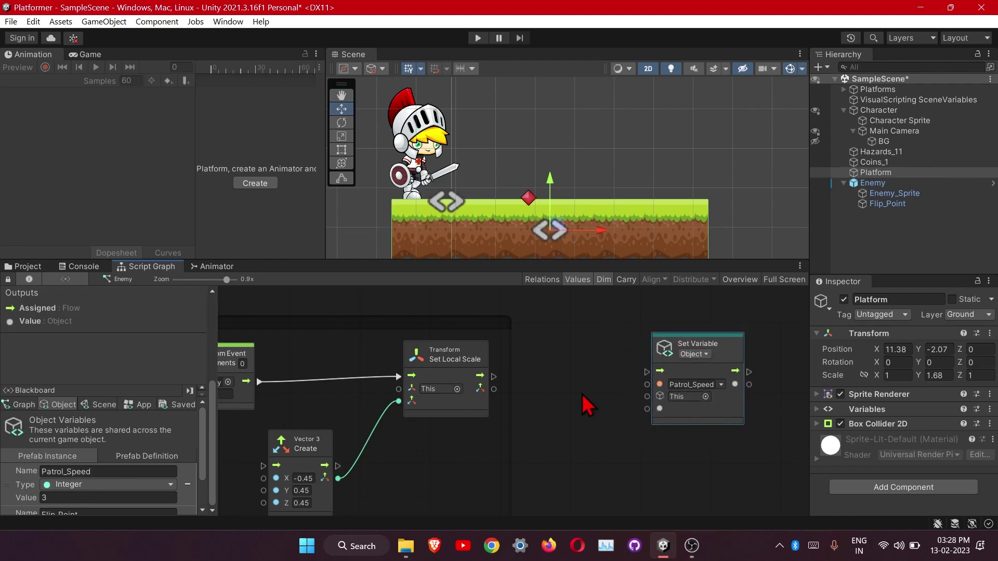
pyautogui.moveTo(494, 376); pyautogui.dragTo(647, 372)
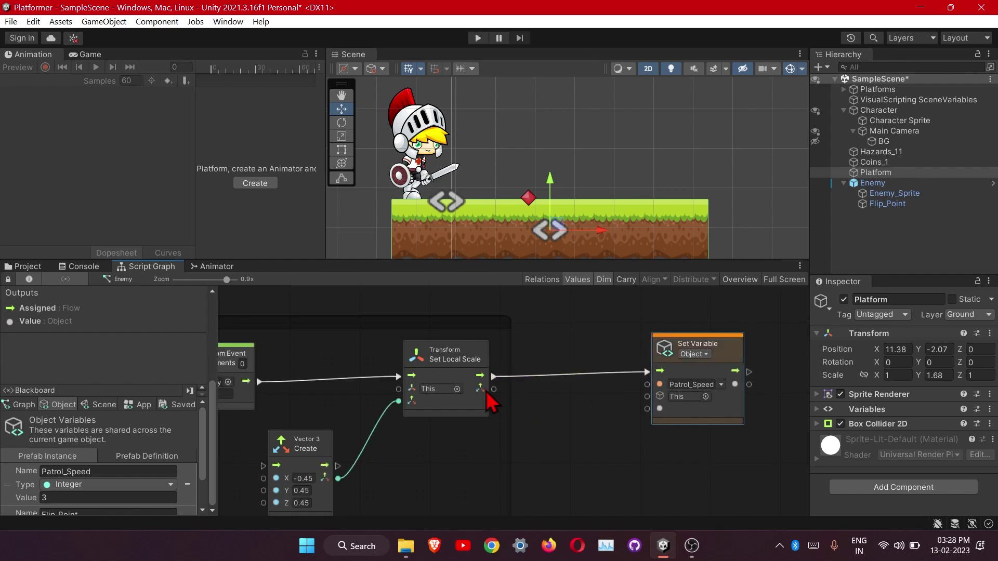
# Step: Add a Get Variable node for Patrol_Speed below Set Local Scale and feed its value into a new Multiply node
pyautogui.scroll(1, 657, 416)
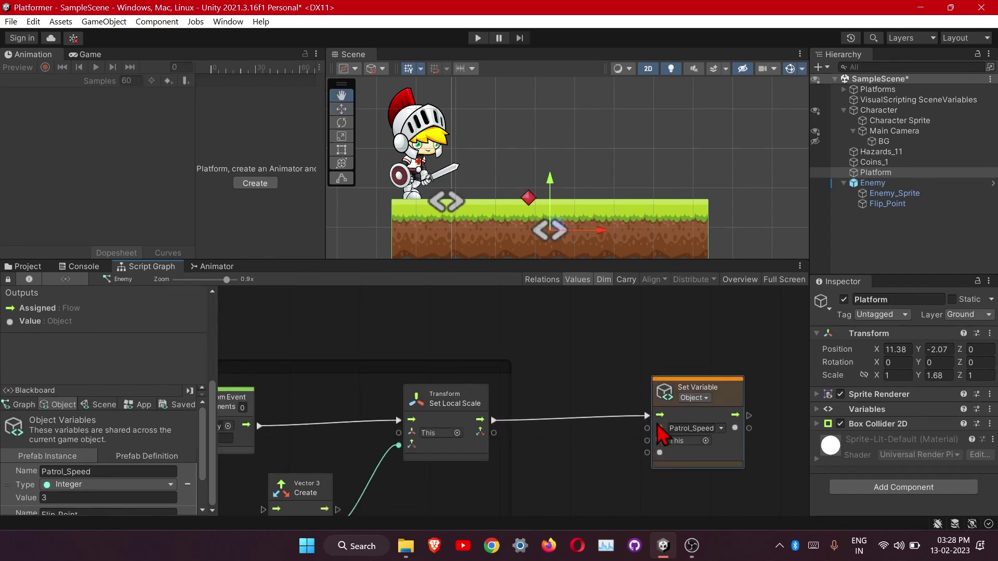
pyautogui.moveTo(643, 469); pyautogui.dragTo(666, 411, button='middle')
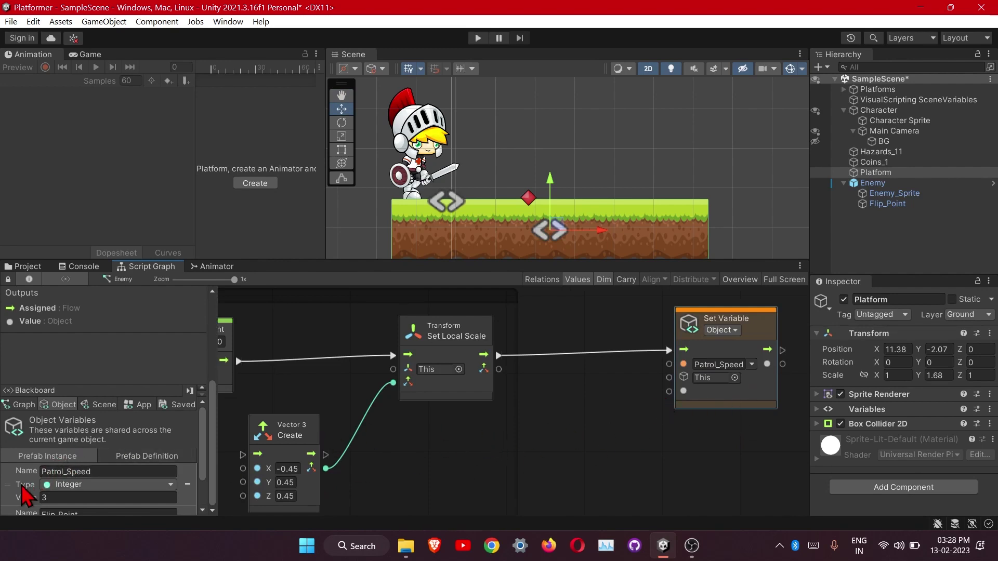
pyautogui.moveTo(21, 486); pyautogui.dragTo(513, 439)
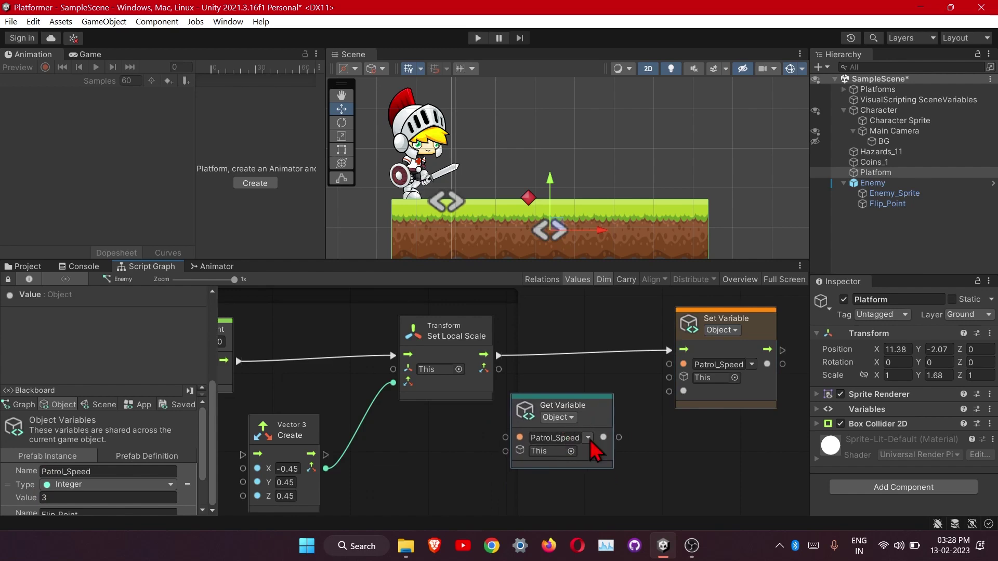
pyautogui.moveTo(619, 437); pyautogui.dragTo(661, 482)
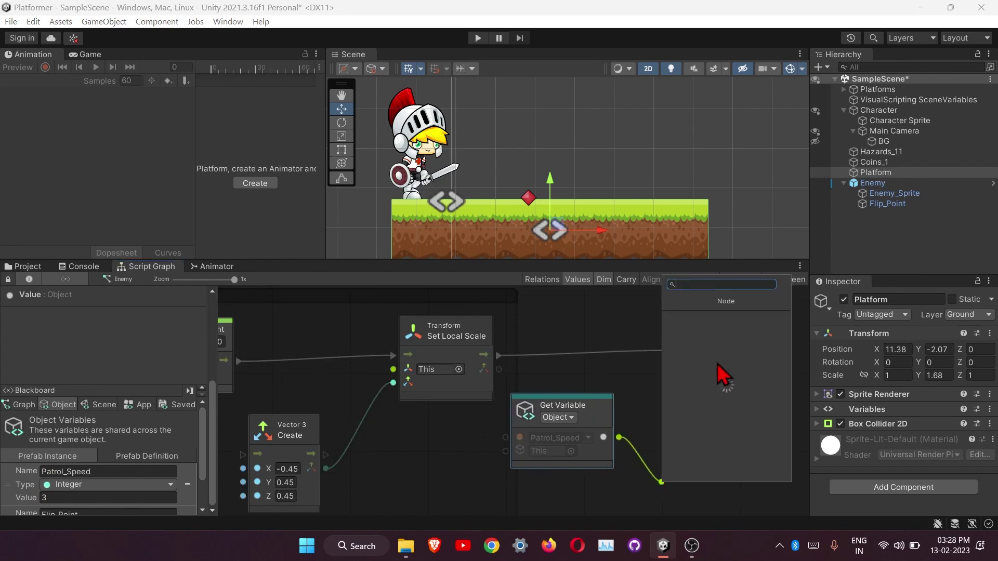
pyautogui.write('multi')
pyautogui.click(731, 338)
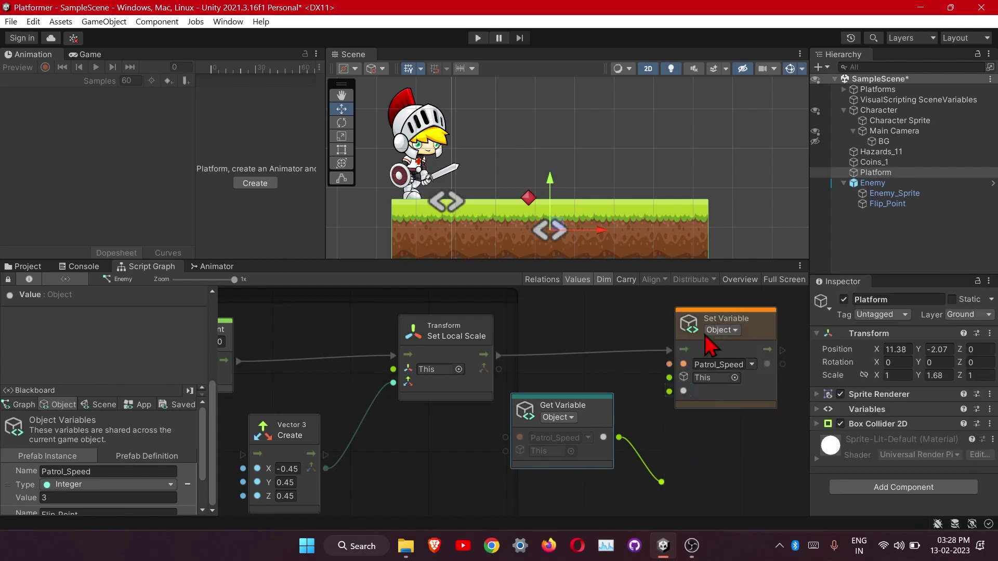
# Step: Feed Multiply's B from an Integer literal of -1 and connect the product to Set Variable's new value
pyautogui.moveTo(626, 466); pyautogui.dragTo(603, 468)
pyautogui.click(541, 379)
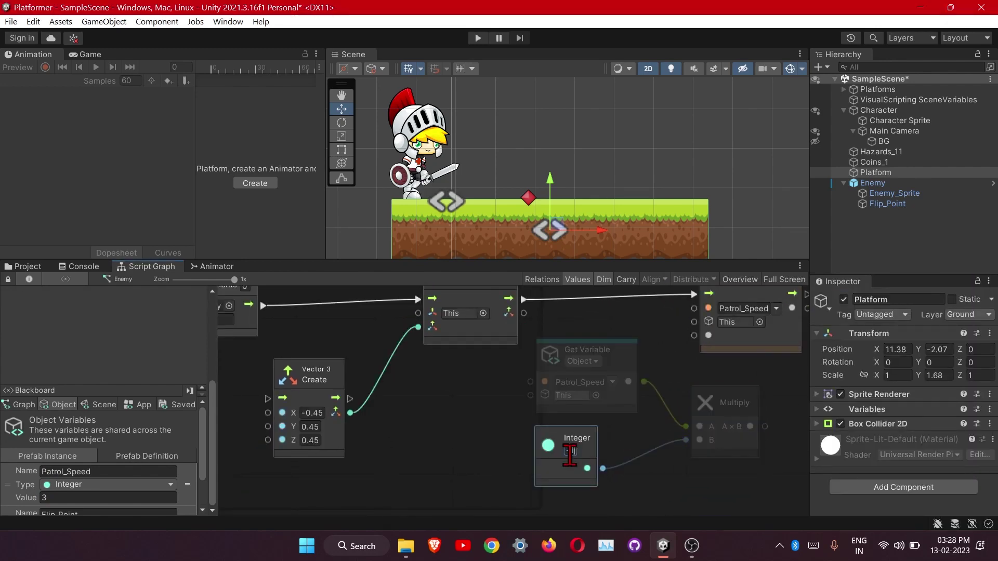
pyautogui.click(639, 493)
pyautogui.moveTo(579, 449); pyautogui.dragTo(605, 468)
pyautogui.moveTo(722, 408); pyautogui.dragTo(694, 336)
pyautogui.scroll(-1, 697, 377)
pyautogui.keyDown('ctrl'); pyautogui.scroll(-5, 697, 378); pyautogui.keyUp('ctrl')
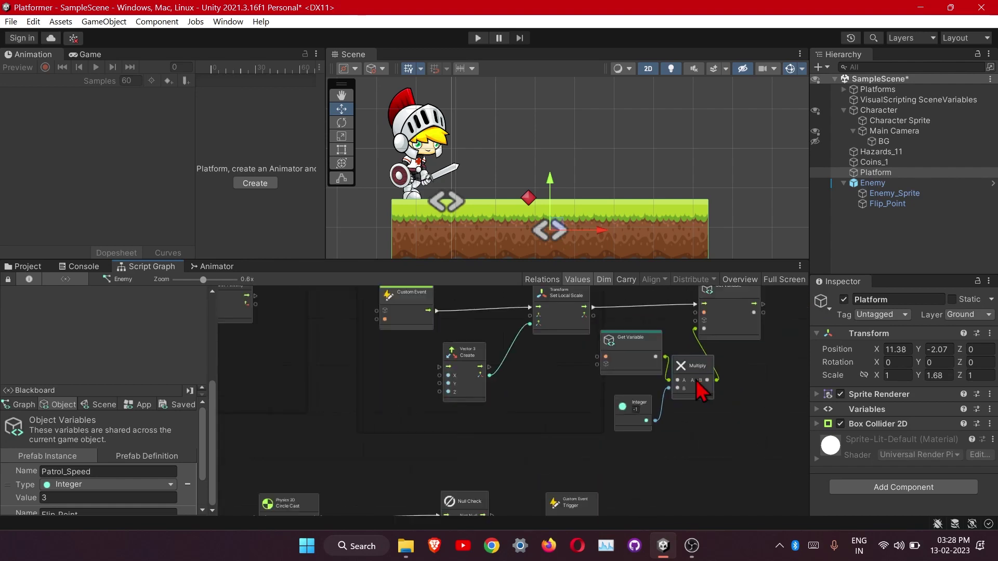
# Step: Space out the Set Variable, Multiply, Get Variable and Integer nodes of the Patrol_Speed logic so their connections are readable
pyautogui.keyDown('ctrl'); pyautogui.scroll(1, 696, 379); pyautogui.keyUp('ctrl')
pyautogui.moveTo(695, 380); pyautogui.dragTo(523, 433, button='middle')
pyautogui.moveTo(563, 378); pyautogui.dragTo(650, 379)
pyautogui.moveTo(529, 428); pyautogui.dragTo(559, 429)
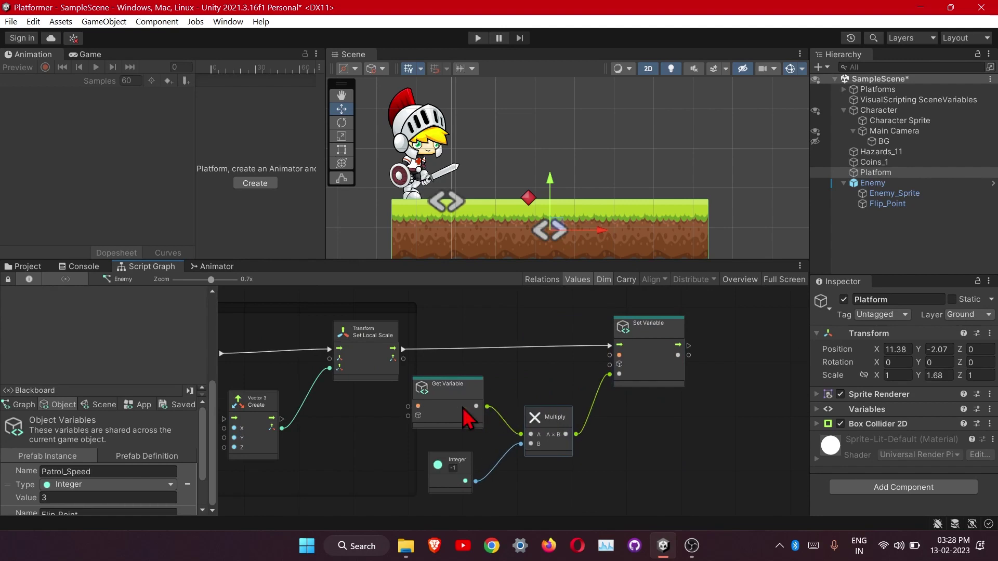
pyautogui.moveTo(463, 410); pyautogui.dragTo(482, 411)
pyautogui.moveTo(461, 464); pyautogui.dragTo(484, 465)
pyautogui.moveTo(598, 436); pyautogui.dragTo(550, 464, button='middle')
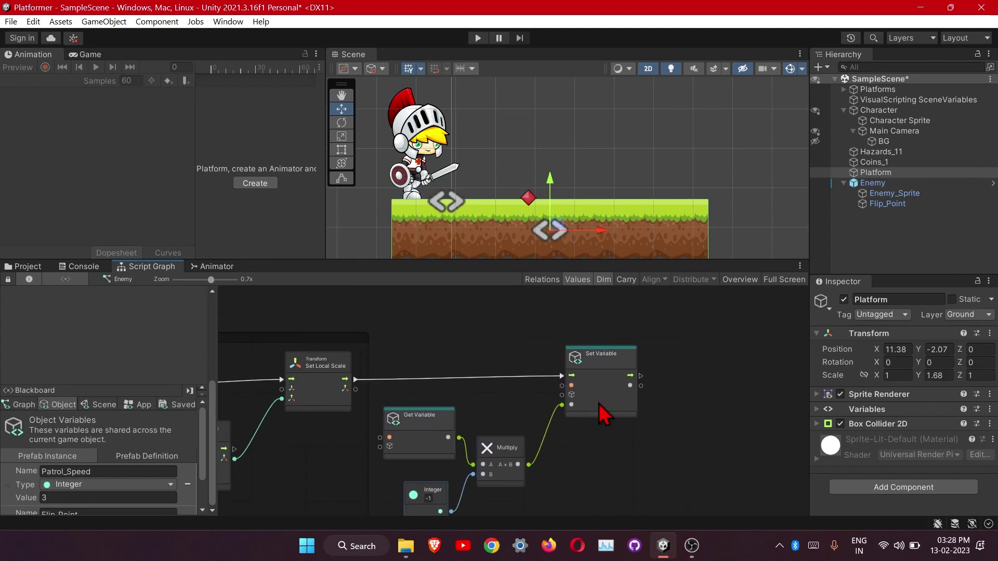
pyautogui.moveTo(598, 404); pyautogui.dragTo(624, 408)
pyautogui.keyDown('ctrl'); pyautogui.scroll(3, 493, 452); pyautogui.keyUp('ctrl')
pyautogui.moveTo(429, 450); pyautogui.dragTo(485, 419, button='middle')
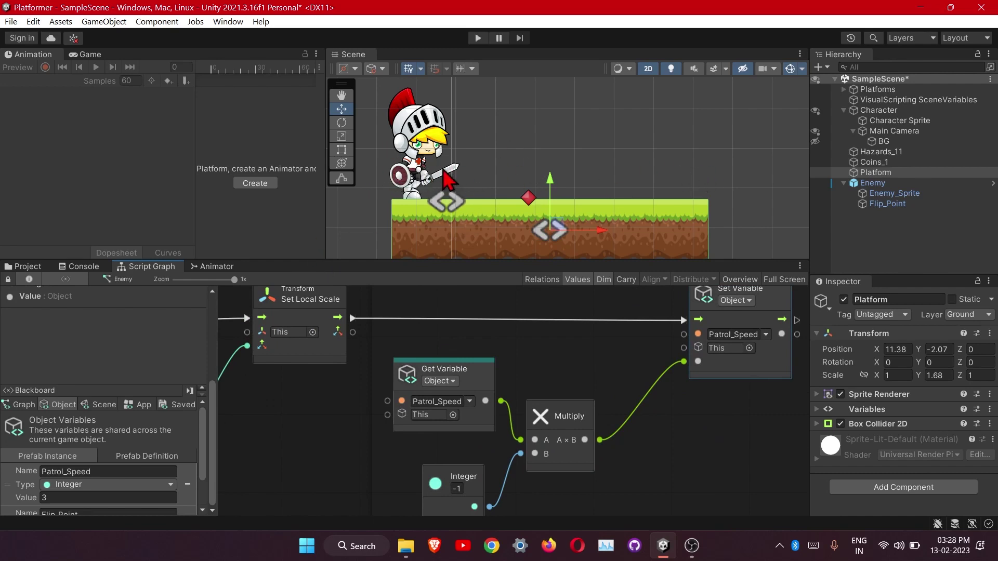
# Step: Examine the circle cast chain from the Ground layer mask through Null Check to the Flip custom event trigger
pyautogui.scroll(-1, 462, 216)
pyautogui.scroll(-5, 459, 395)
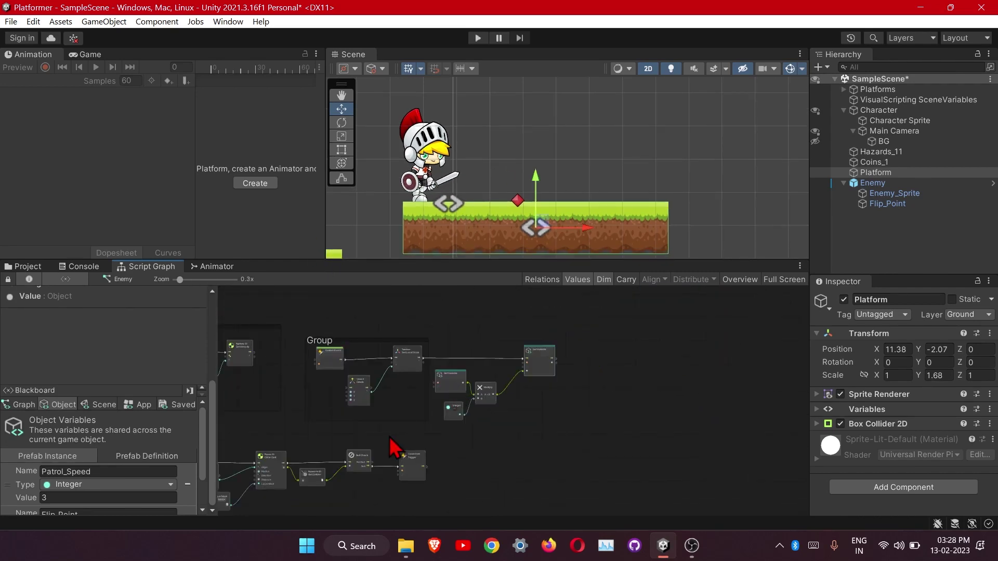
pyautogui.scroll(4, 546, 374)
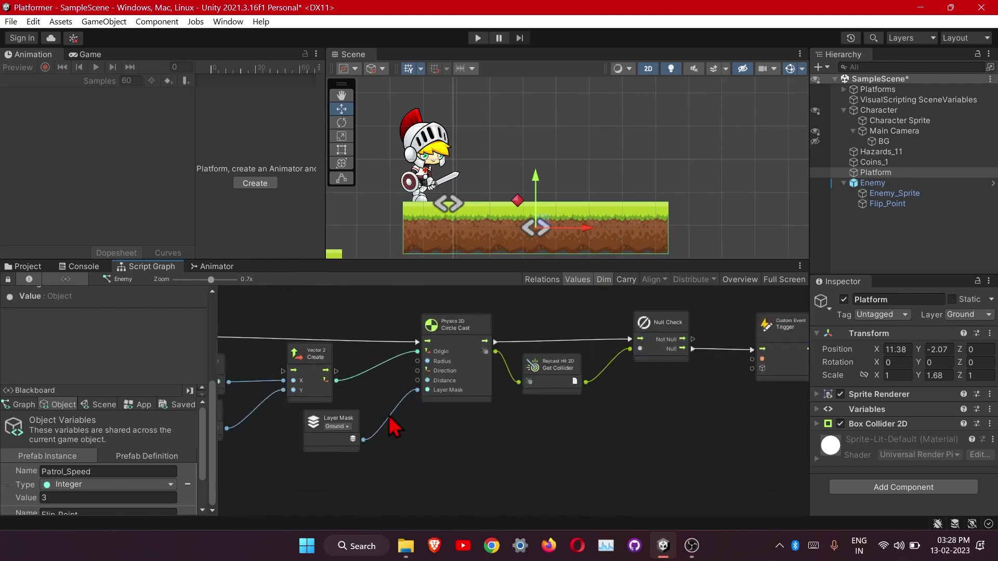
pyautogui.moveTo(350, 393); pyautogui.dragTo(343, 416, button='middle')
pyautogui.scroll(3, 578, 432)
pyautogui.moveTo(648, 393); pyautogui.dragTo(447, 434, button='middle')
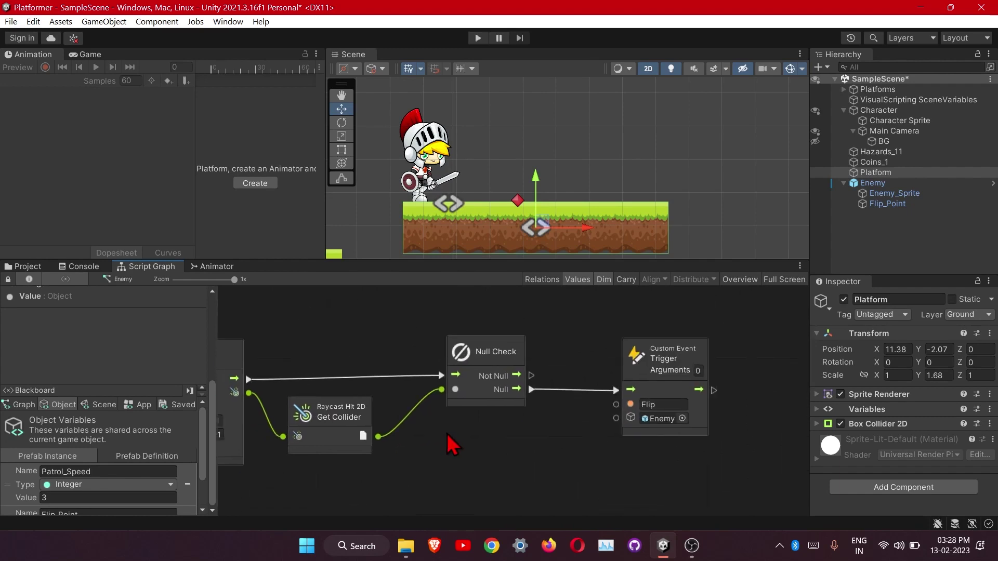
pyautogui.scroll(-5, 383, 436)
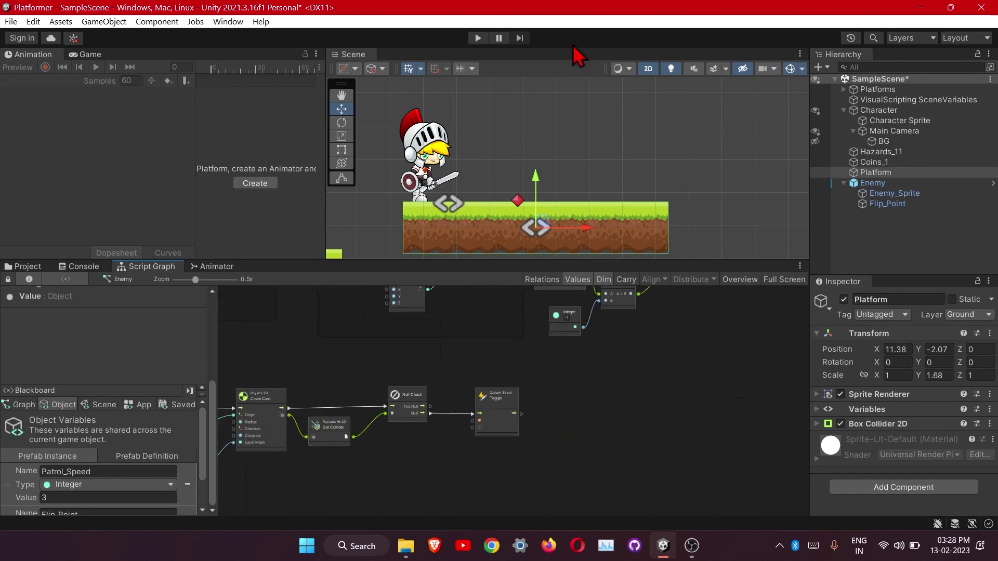
pyautogui.moveTo(366, 413); pyautogui.dragTo(342, 434, button='middle')
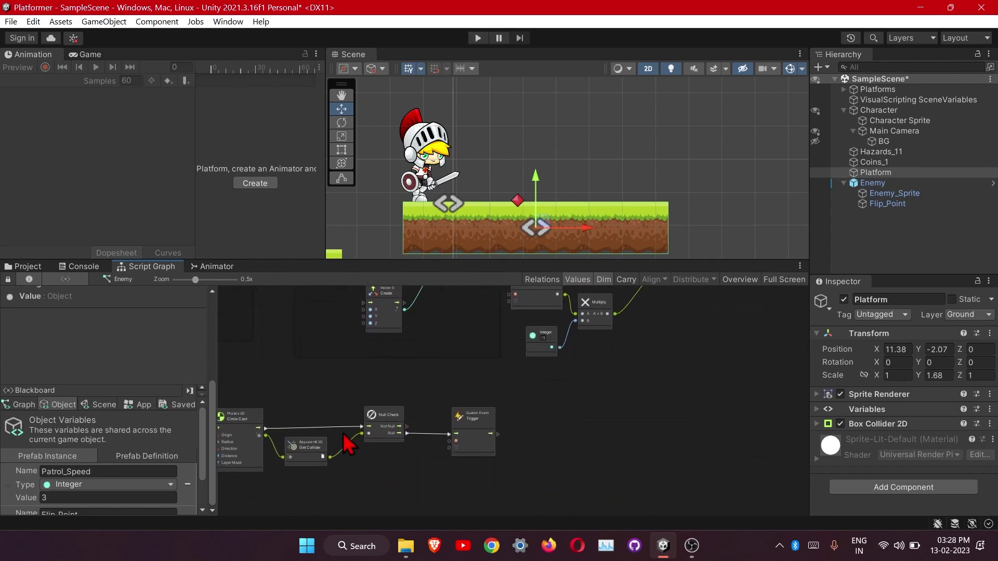
pyautogui.scroll(4, 367, 464)
# Step: Play-test the scene, inspect the live Patrol_Speed and local scale values in the flip logic, and stop the play-test
pyautogui.click(477, 38)
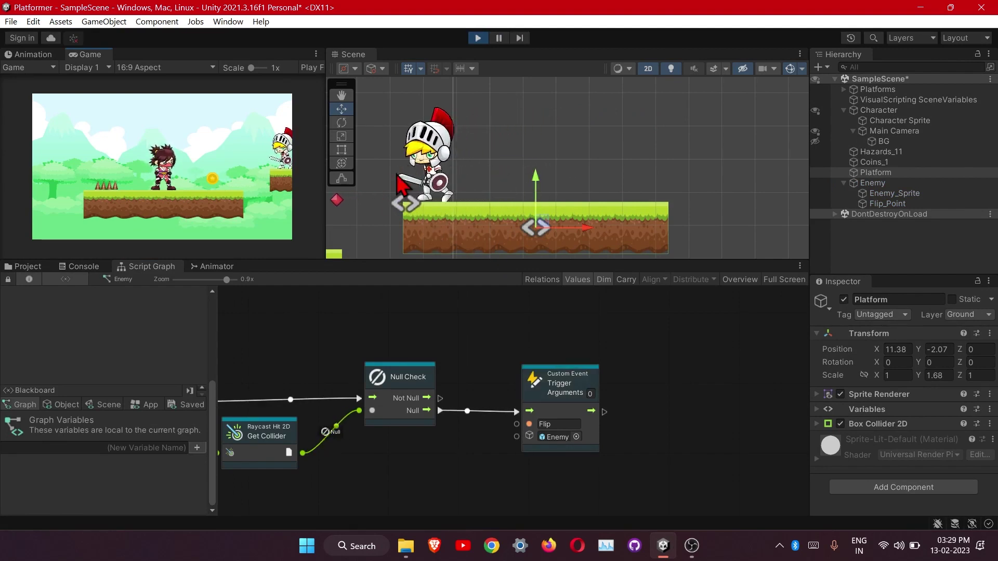
pyautogui.moveTo(456, 386); pyautogui.dragTo(454, 469, button='middle')
pyautogui.moveTo(543, 404); pyautogui.dragTo(378, 464, button='middle')
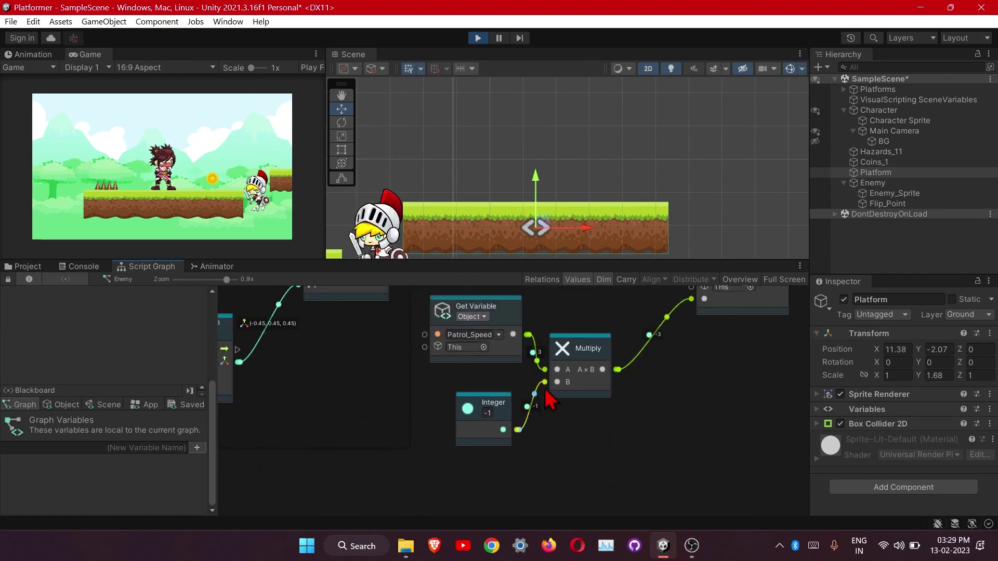
pyautogui.moveTo(550, 400); pyautogui.dragTo(516, 444, button='middle')
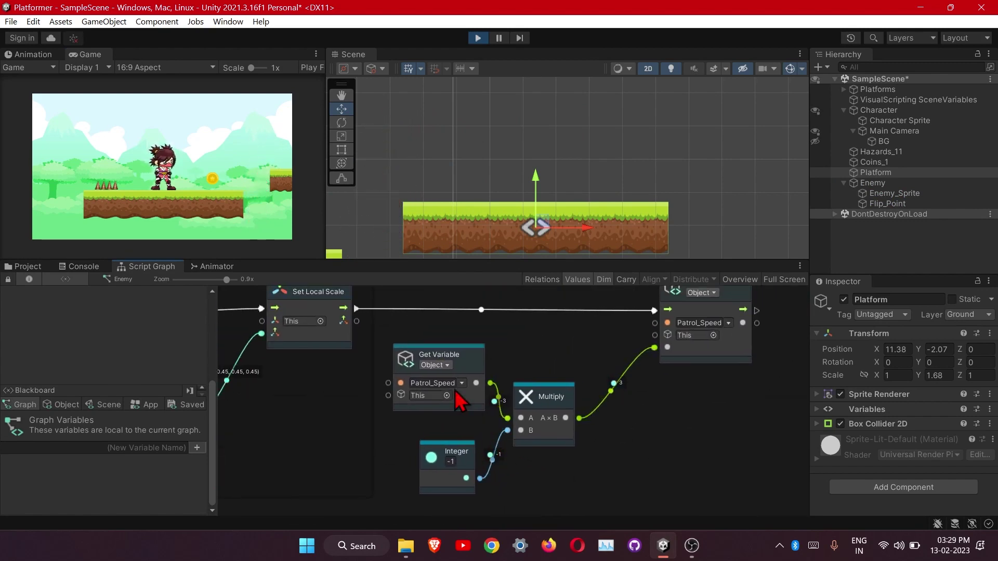
pyautogui.moveTo(458, 400); pyautogui.dragTo(676, 406, button='middle')
pyautogui.moveTo(412, 435); pyautogui.dragTo(535, 446, button='middle')
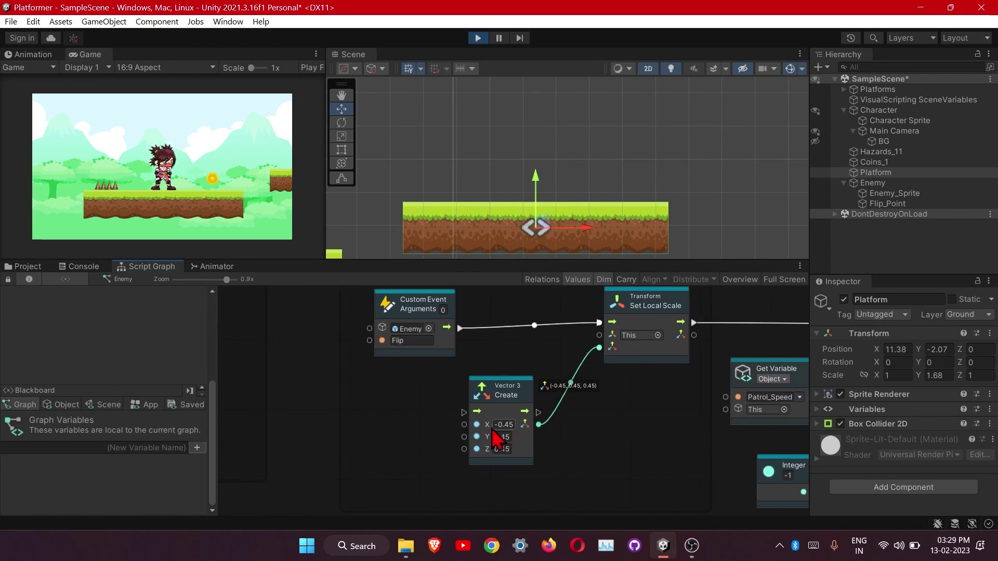
pyautogui.click(478, 38)
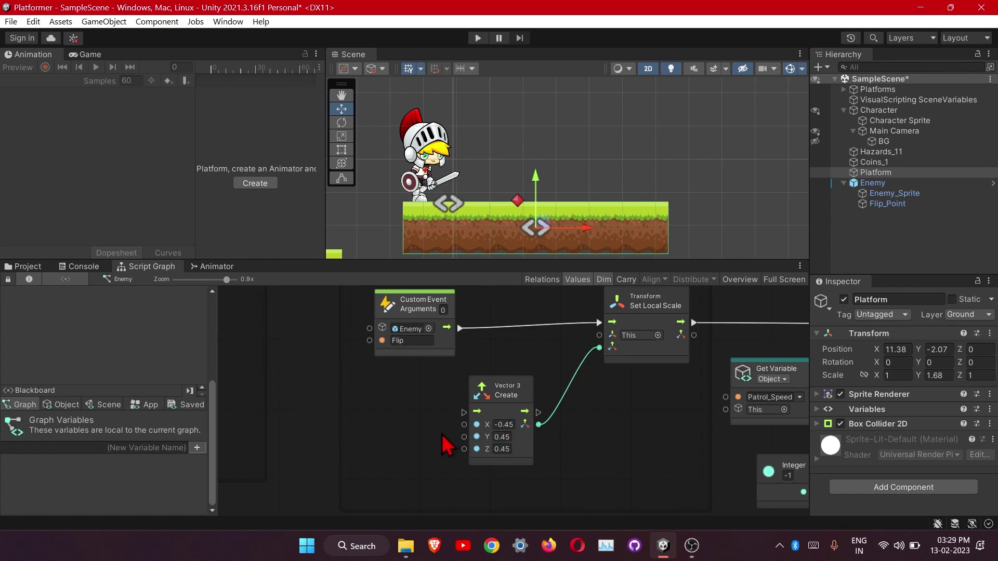
# Step: Add a Transform Get Local Scale node beside the Vector 3 Create node in the flip group
pyautogui.moveTo(445, 443); pyautogui.dragTo(513, 447, button='middle')
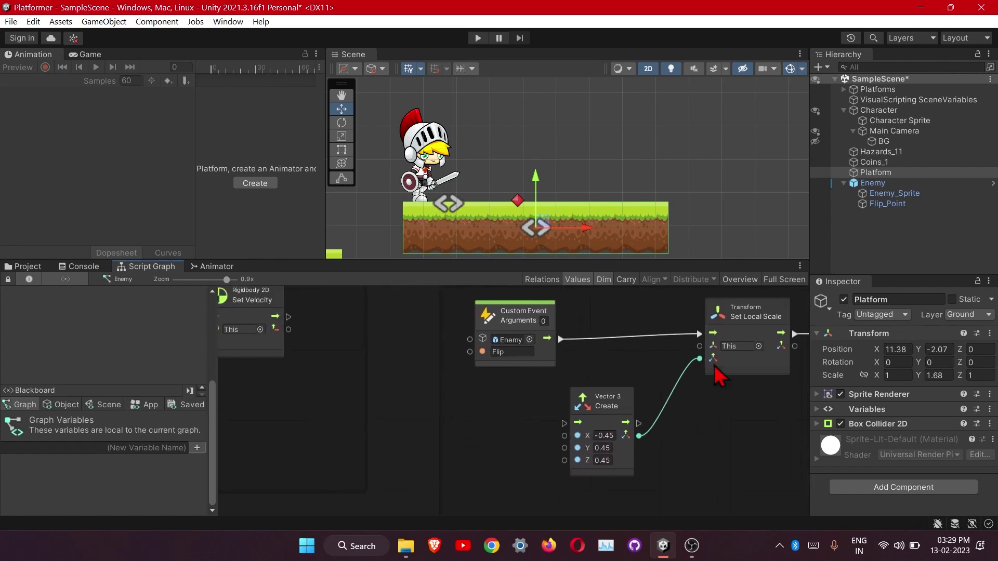
pyautogui.rightClick(403, 420)
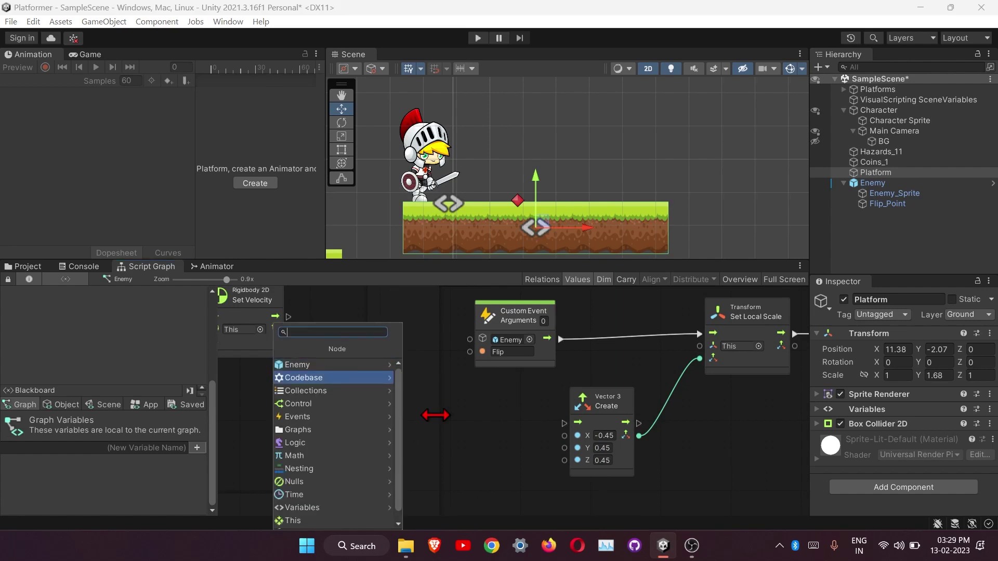
pyautogui.write('get loc')
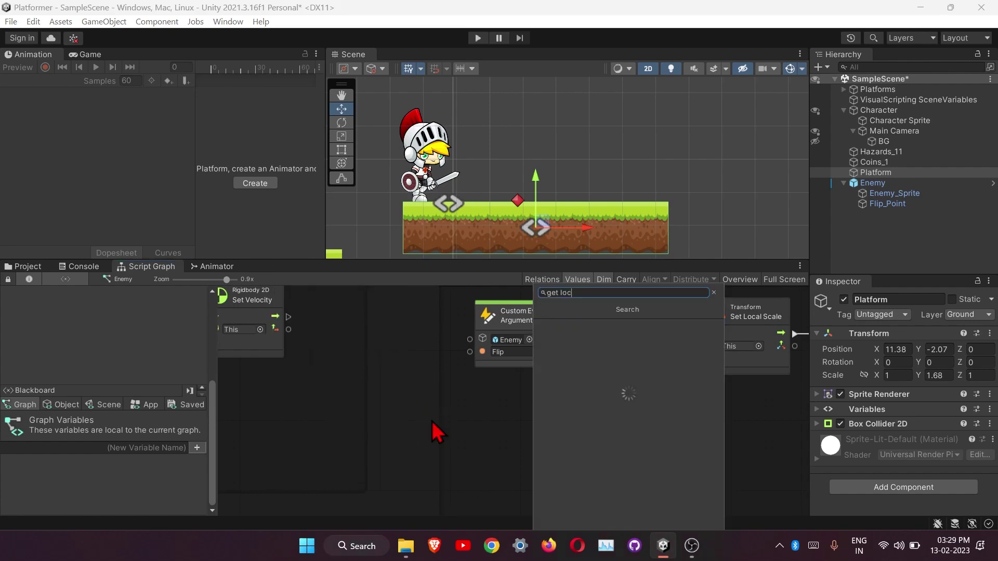
pyautogui.write('a')
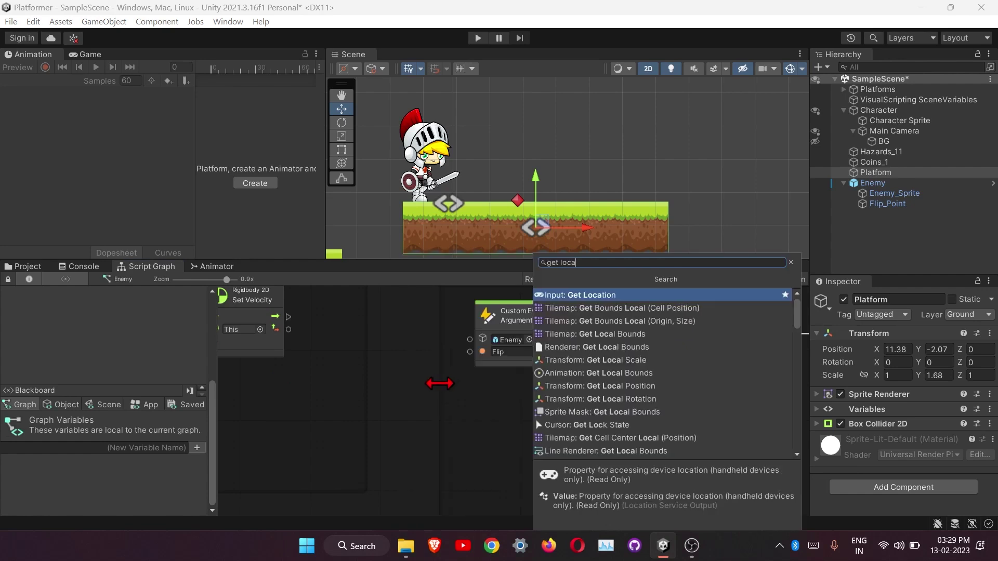
pyautogui.write('l')
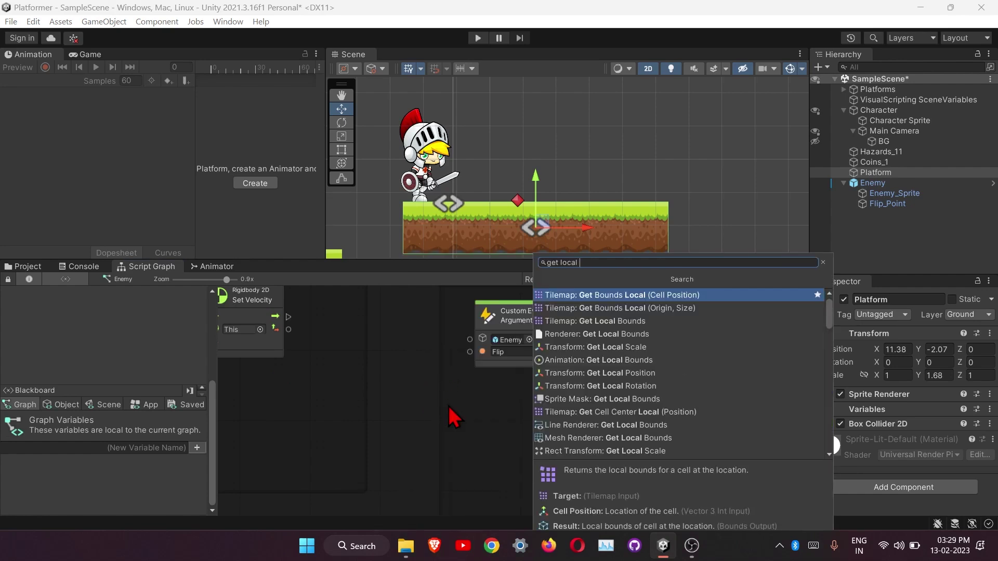
pyautogui.write(' sc')
pyautogui.press('Return')
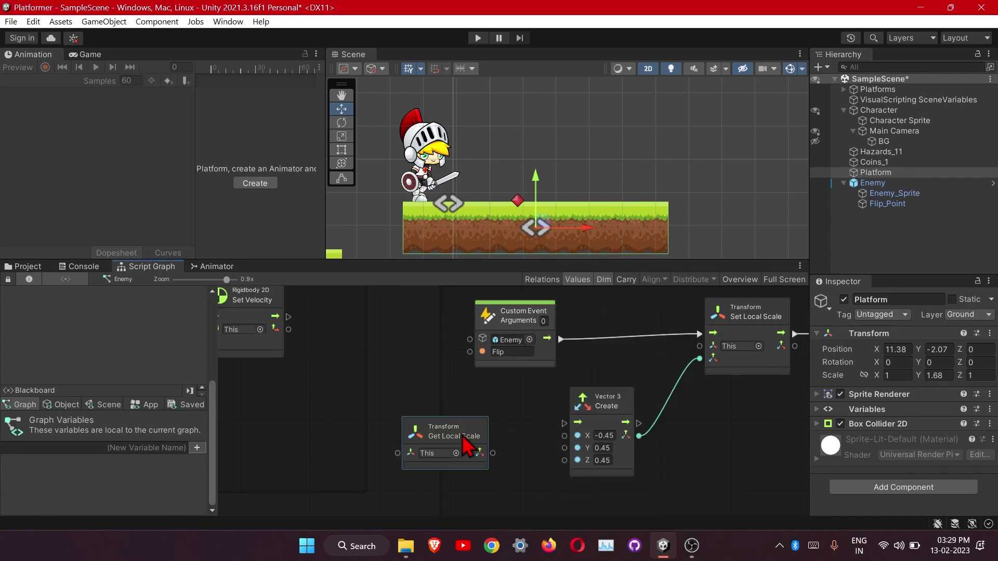
# Step: Extract the X component of Get Local Scale's output with a Vector 3 Get X node
pyautogui.moveTo(434, 448); pyautogui.dragTo(484, 457)
pyautogui.click(520, 290)
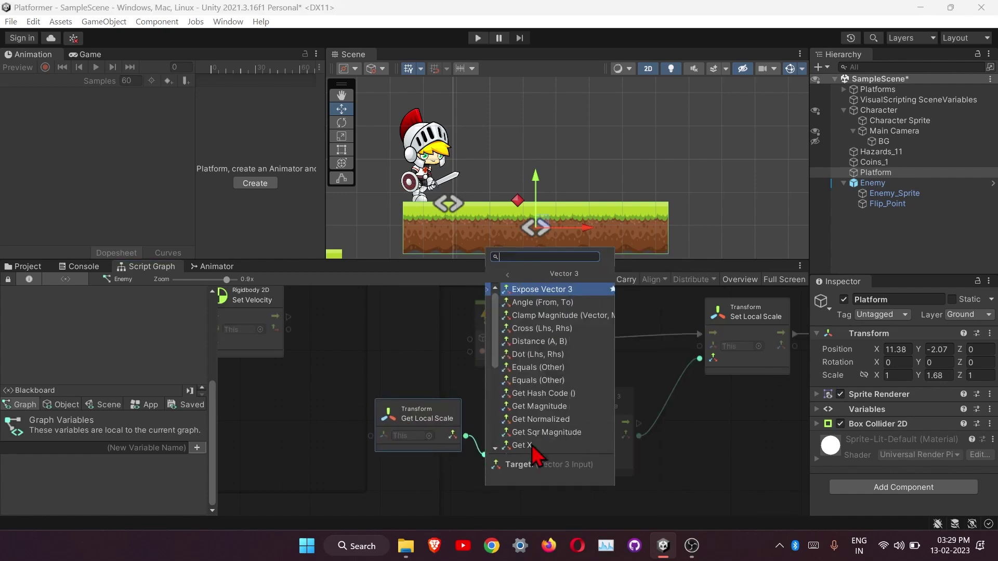
pyautogui.click(525, 446)
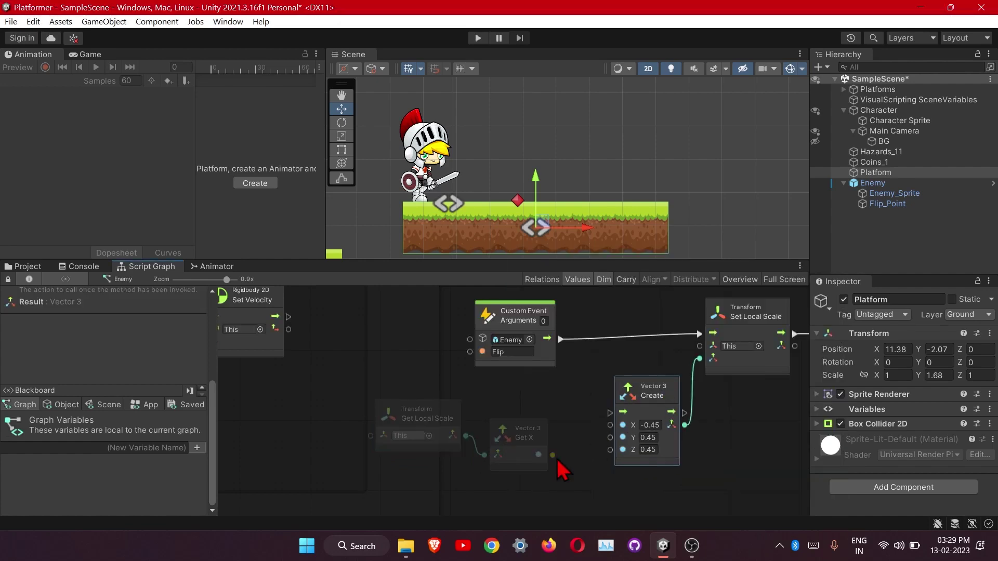
# Step: Duplicate the Multiply node with its -1 Integer literal and place the copies beside Get X
pyautogui.scroll(-3, 558, 462)
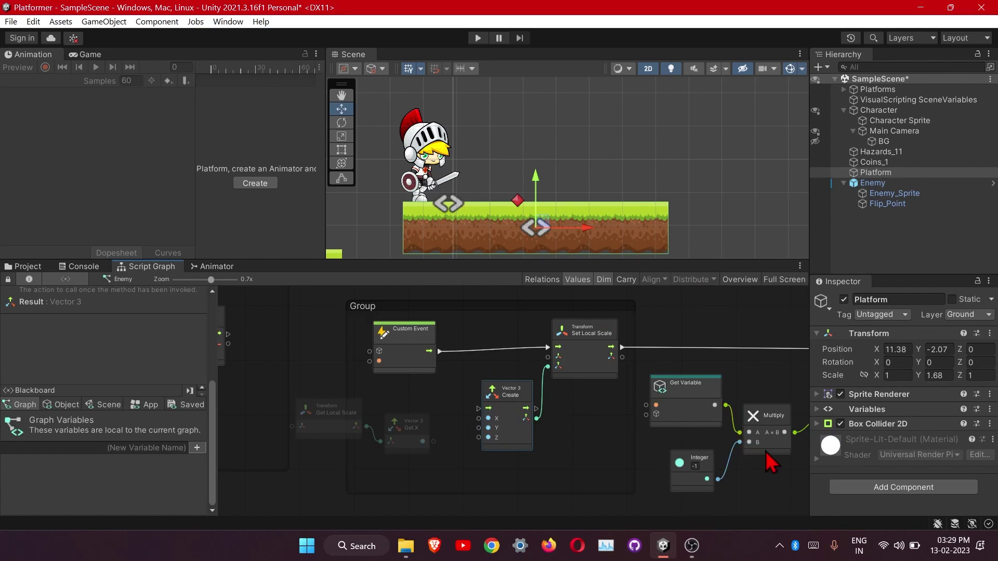
pyautogui.keyDown('shift'); pyautogui.click(765, 451); pyautogui.keyUp('shift')
pyautogui.keyDown('shift'); pyautogui.click(709, 470); pyautogui.keyUp('shift')
pyautogui.hotkey('ctrl', 'd')
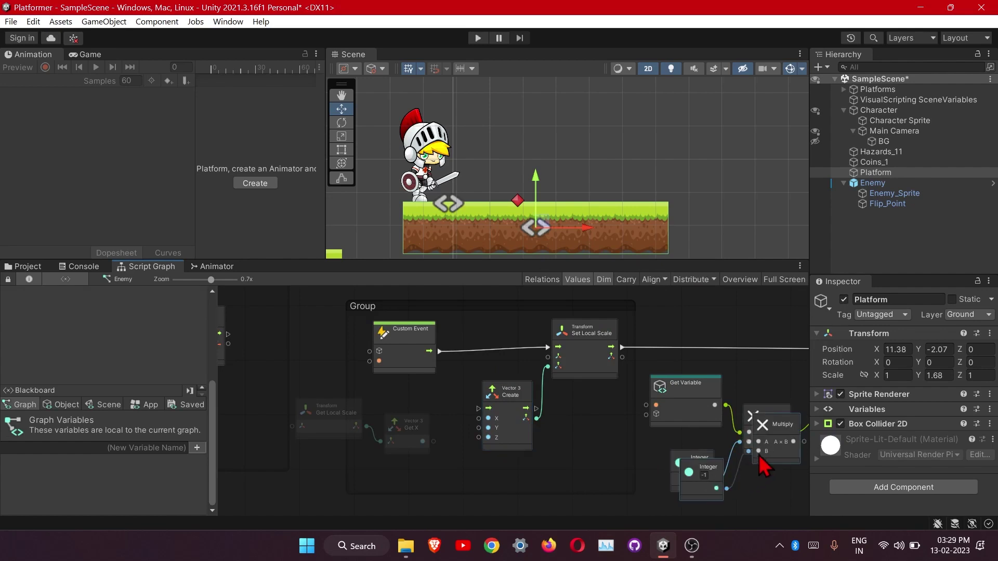
pyautogui.moveTo(766, 462); pyautogui.dragTo(464, 486)
# Step: Move Vector 3 Create aside, feed Get X into the copied Multiply's A, and connect the product to Create's X
pyautogui.moveTo(525, 403); pyautogui.dragTo(554, 404)
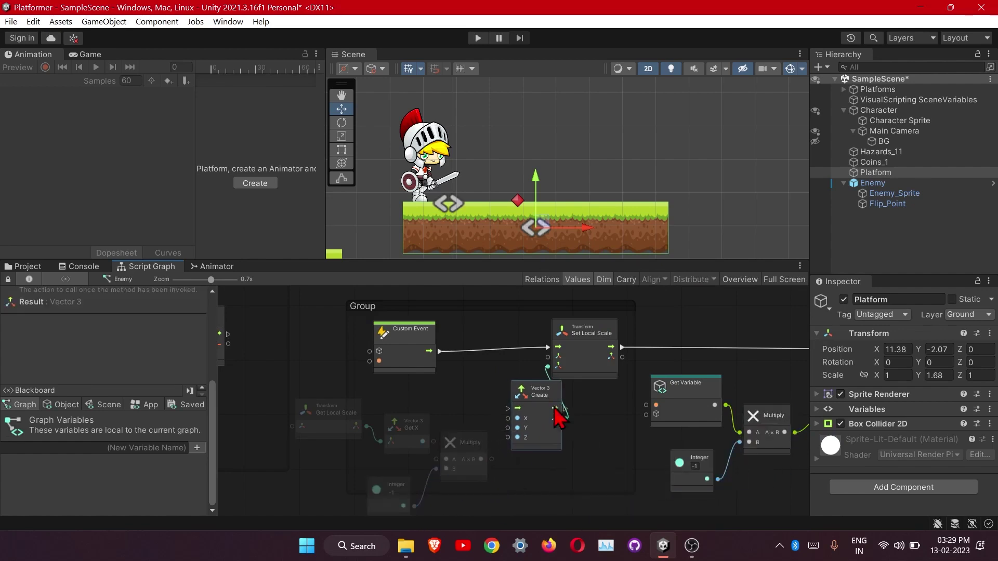
pyautogui.moveTo(554, 405); pyautogui.dragTo(587, 380, button='middle')
pyautogui.keyDown('ctrl'); pyautogui.scroll(4, 479, 450); pyautogui.keyUp('ctrl')
pyautogui.moveTo(419, 398); pyautogui.dragTo(464, 428)
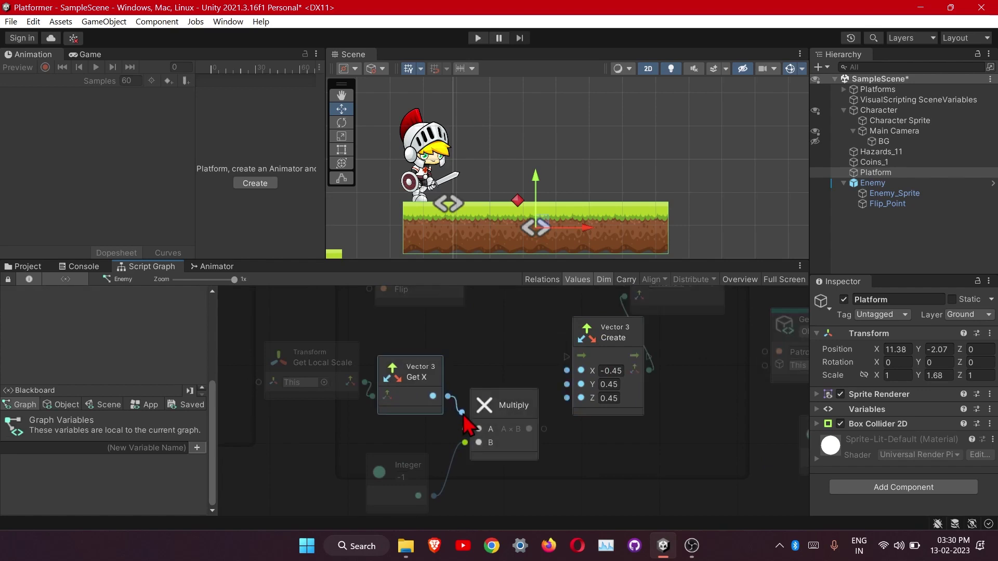
pyautogui.moveTo(528, 428); pyautogui.dragTo(567, 370)
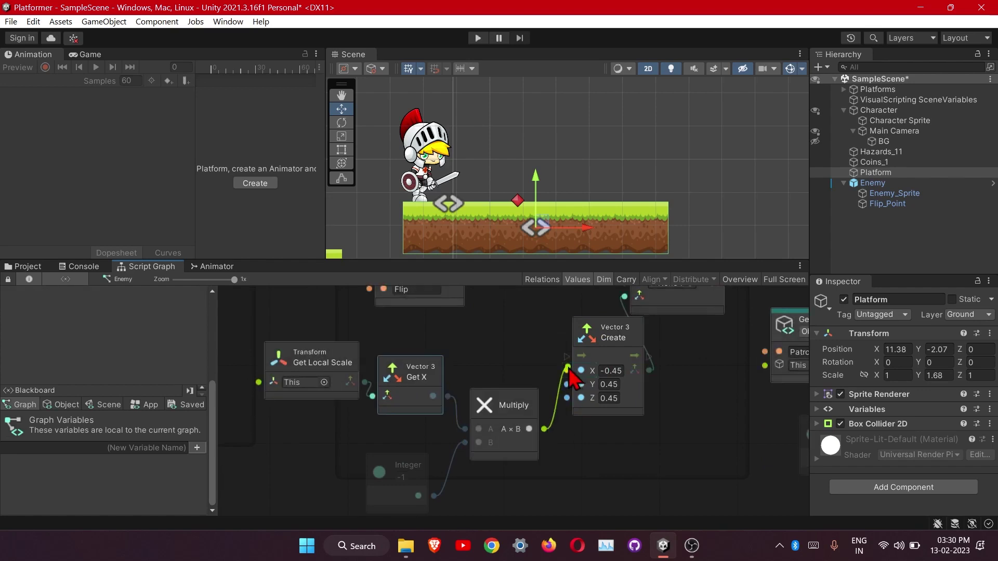
# Step: Space out Set Local Scale, Vector 3 Create and the scale-multiplying nodes neatly within the flip group
pyautogui.scroll(-5, 585, 372)
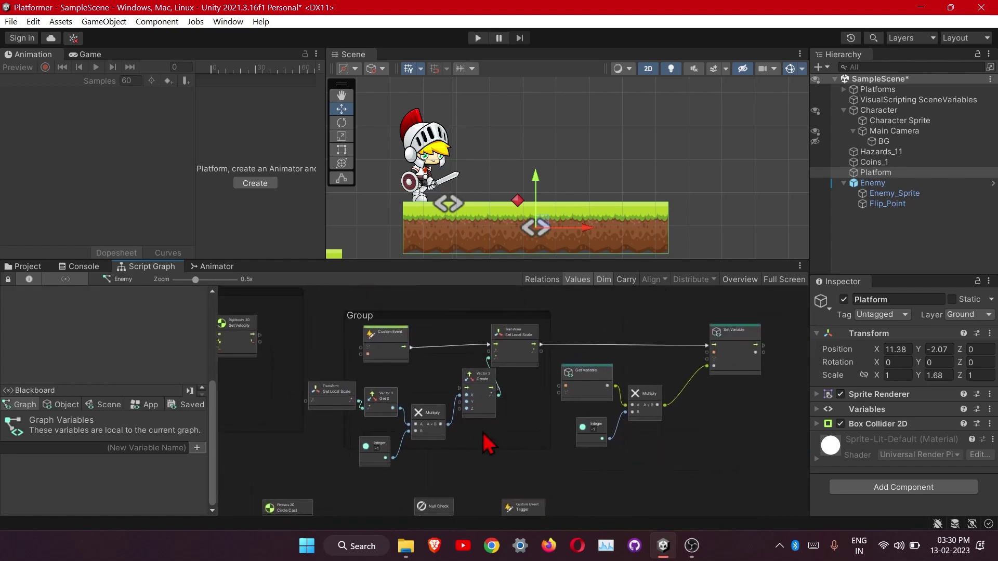
pyautogui.moveTo(519, 335); pyautogui.dragTo(564, 331)
pyautogui.moveTo(481, 393); pyautogui.dragTo(519, 379)
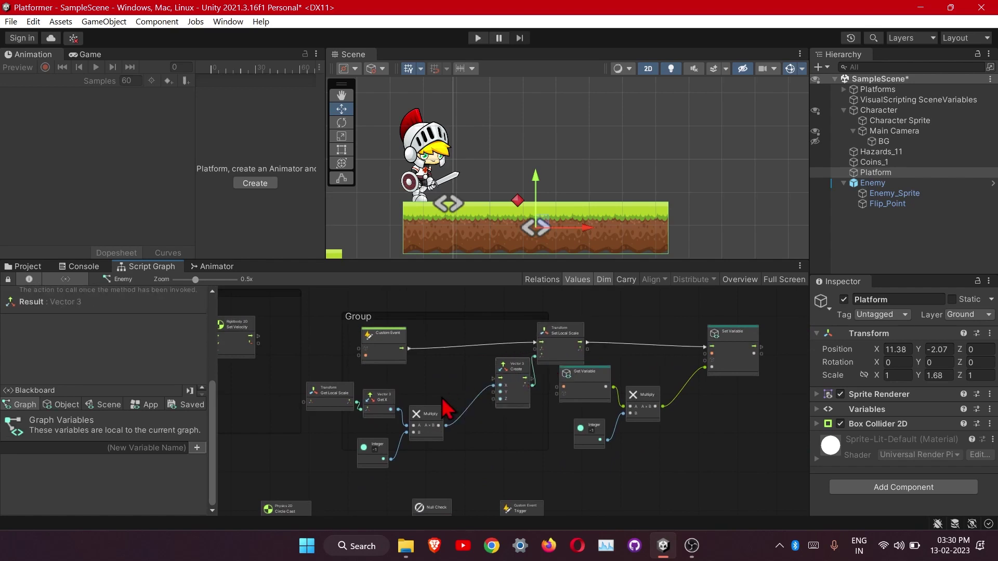
pyautogui.moveTo(431, 414); pyautogui.dragTo(464, 395)
pyautogui.moveTo(386, 399); pyautogui.dragTo(414, 390)
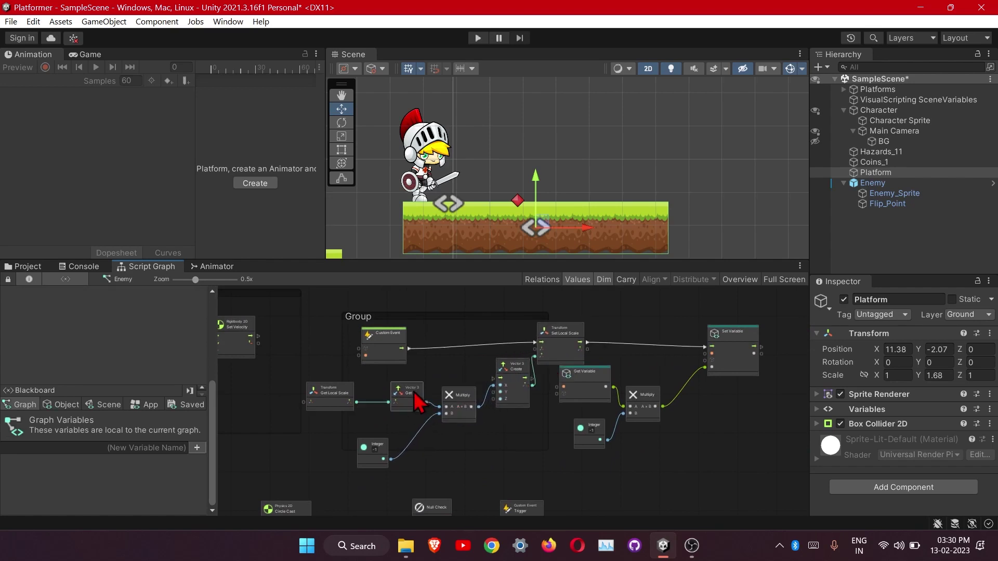
pyautogui.moveTo(378, 453); pyautogui.dragTo(408, 435)
pyautogui.moveTo(341, 403); pyautogui.dragTo(351, 406)
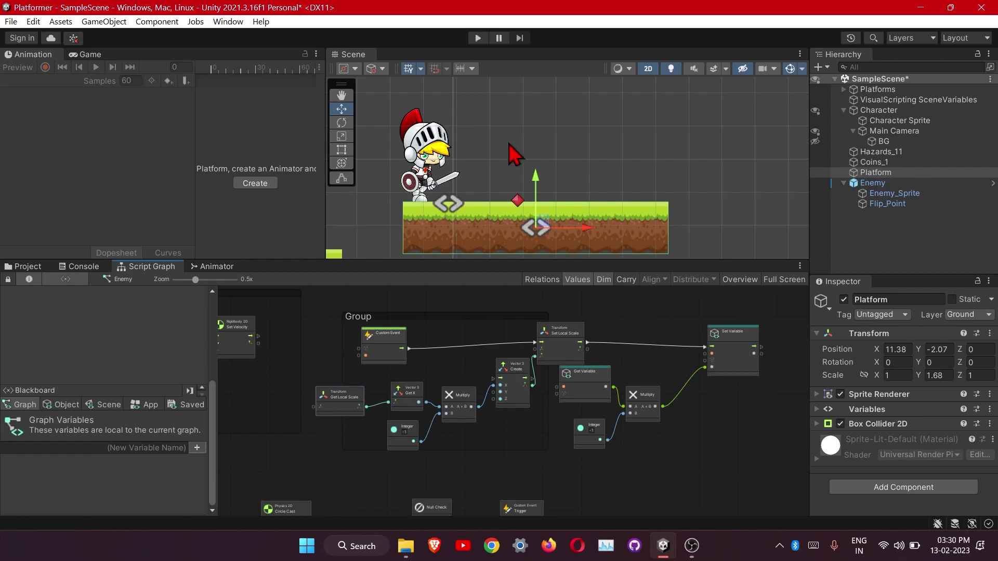
# Step: Play-test the scene and watch the knight patrol and flip at both platform edges in the scene view
pyautogui.click(477, 38)
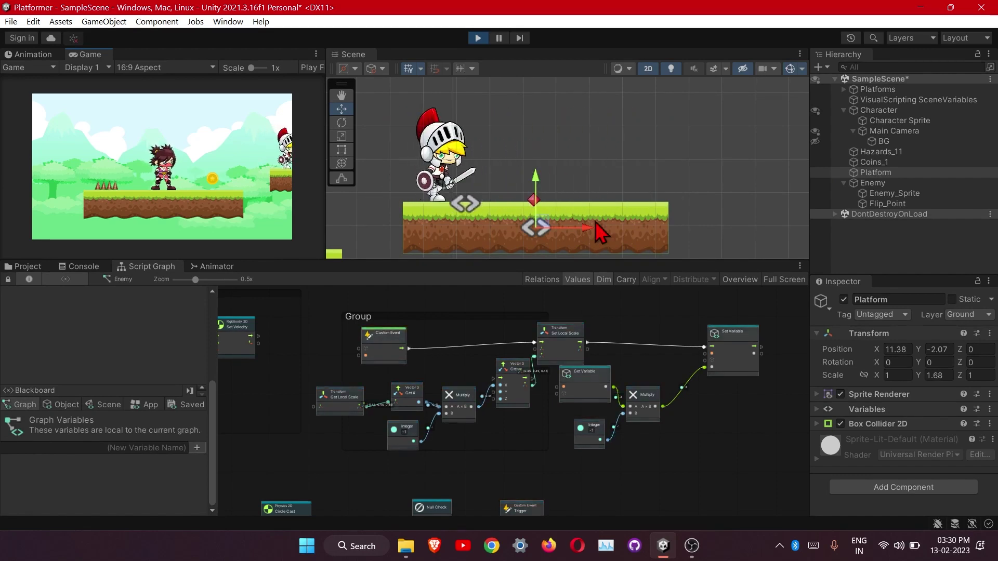
pyautogui.scroll(-2, 618, 211)
pyautogui.scroll(-1, 617, 212)
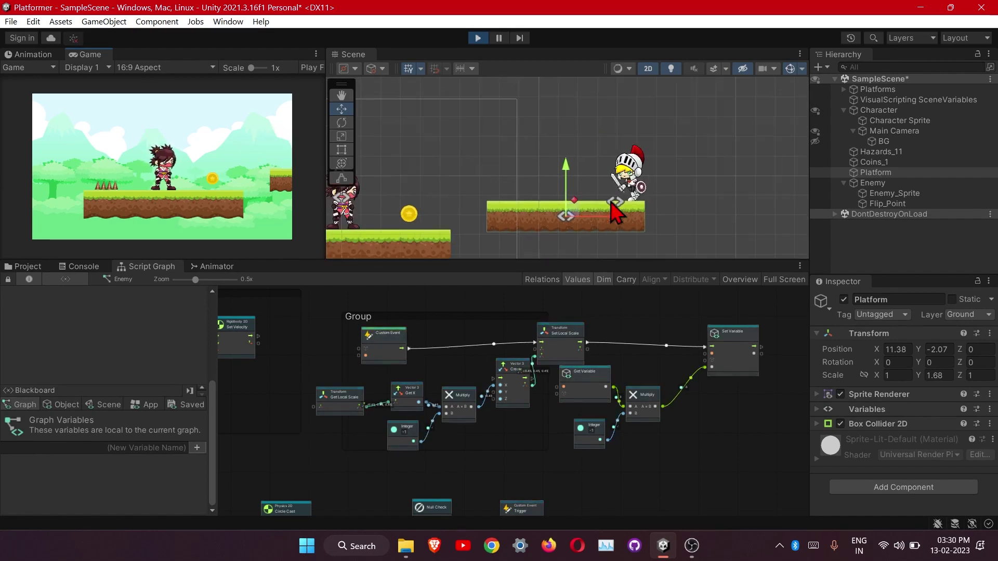
pyautogui.moveTo(588, 222); pyautogui.dragTo(566, 202, button='middle')
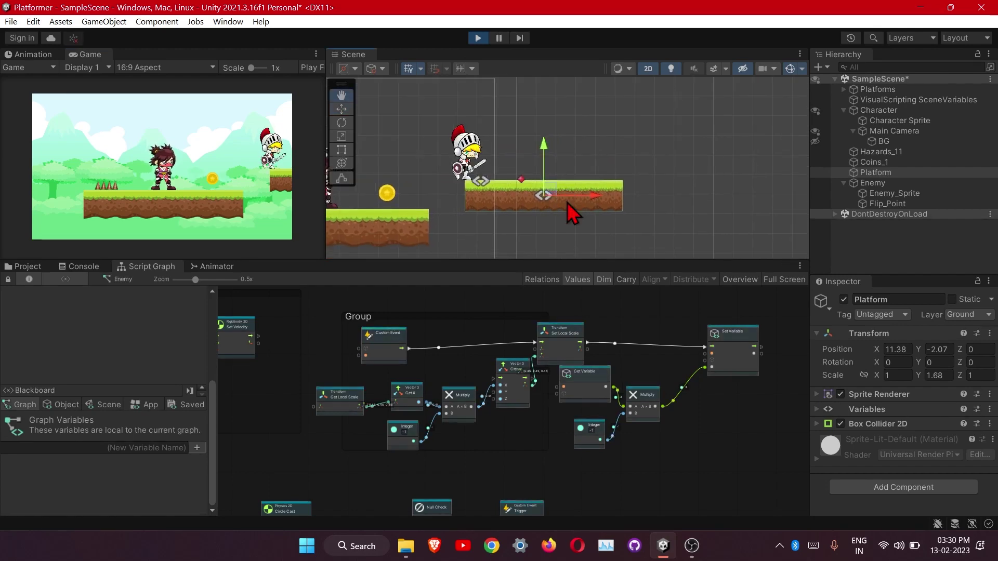
pyautogui.scroll(3, 567, 202)
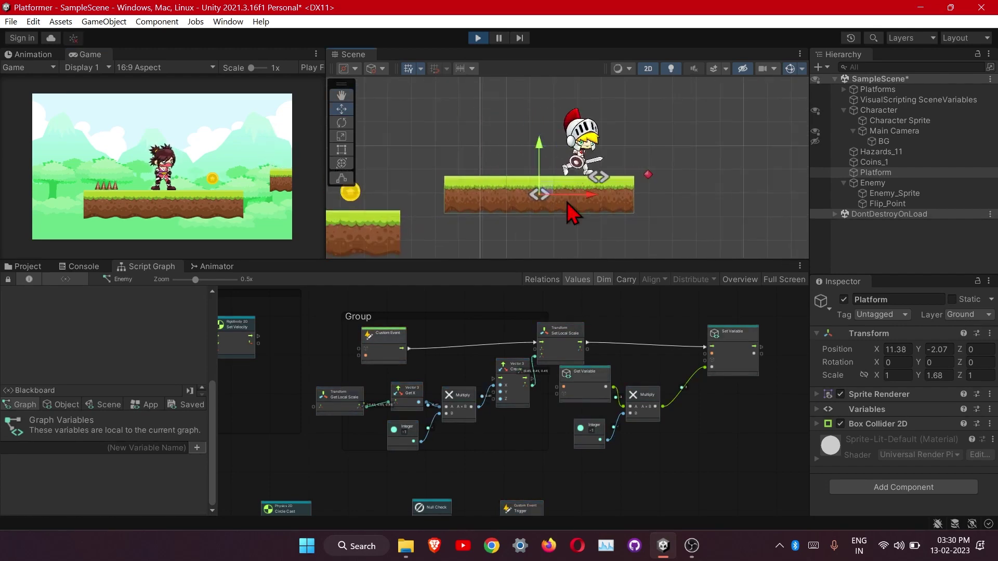